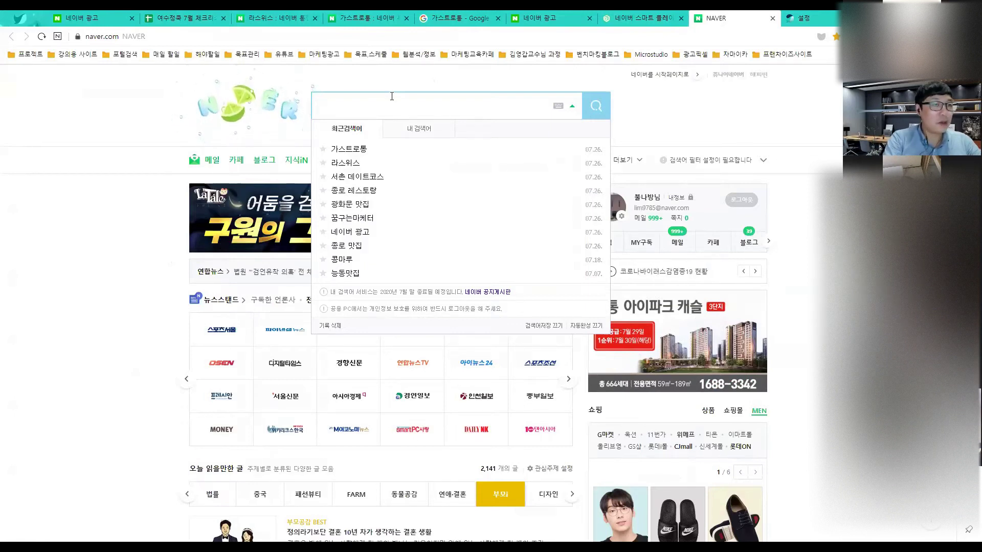
- Search Naver for "스마트플레이스", open the Naver SmartPlace site and dismiss its app-update popup
text(스마트플레이스)
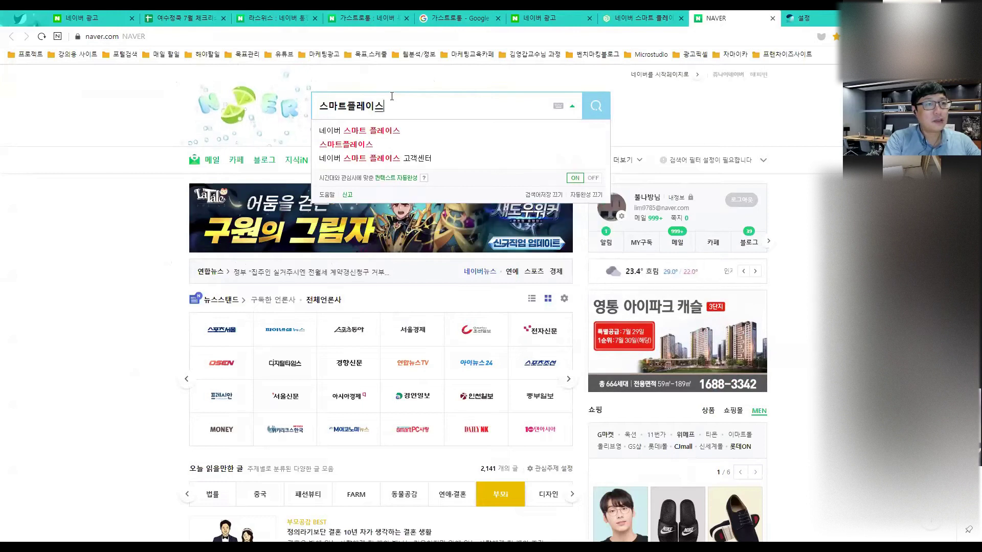
key(Return)
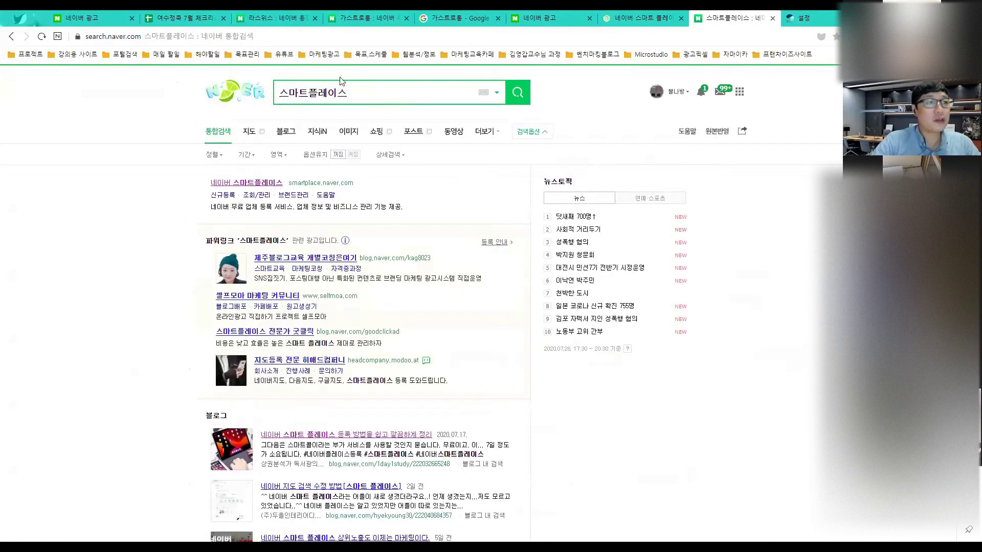
click(309, 184)
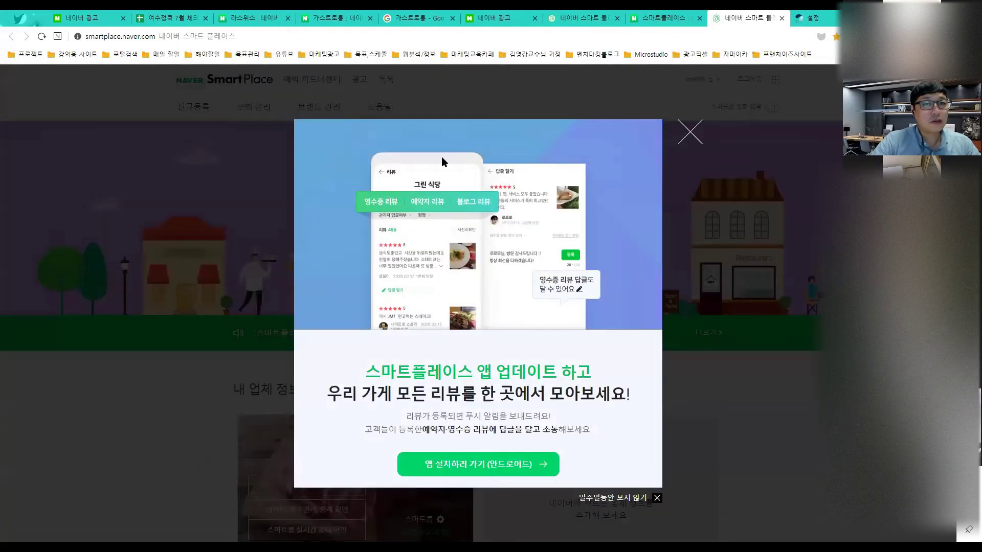
click(690, 132)
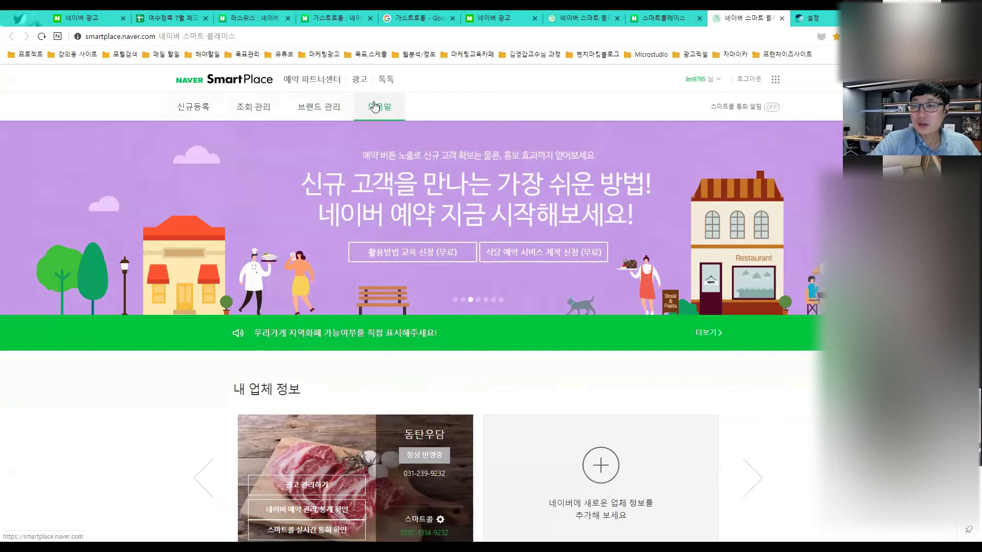
- Open the registered business list (등록 내역) and go to the 지역소상공인광고 section of 동탄우담
click(261, 111)
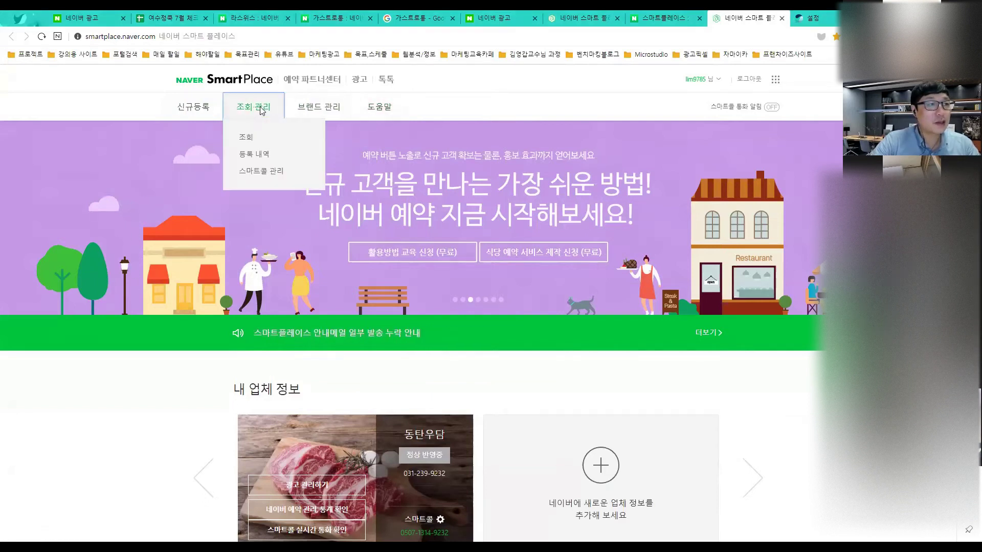
click(259, 159)
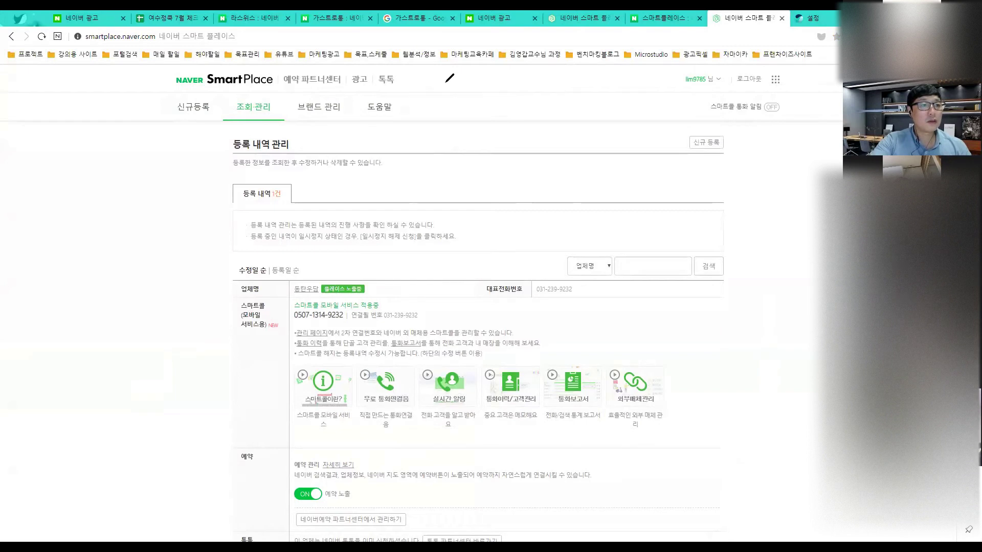
drag(432, 124, 357, 277)
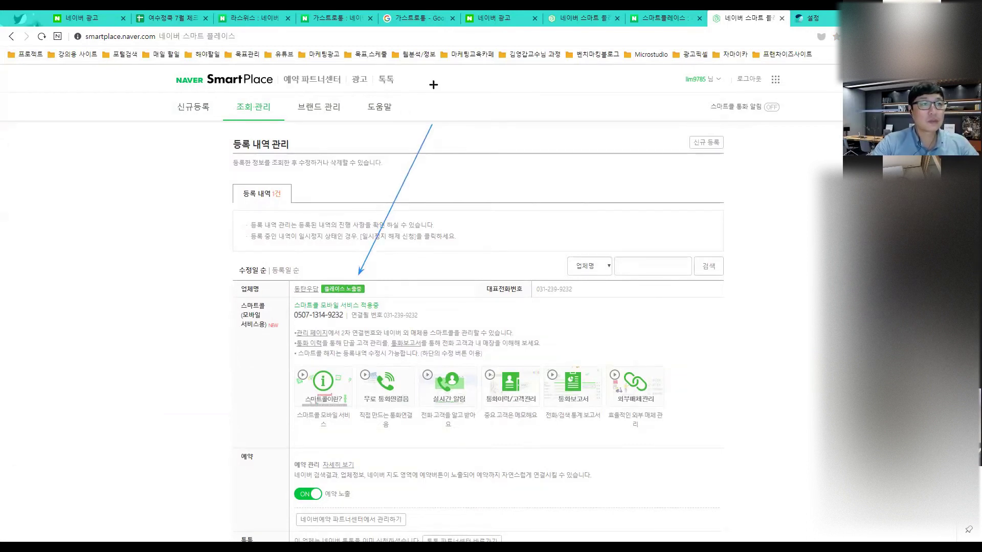
click(396, 190)
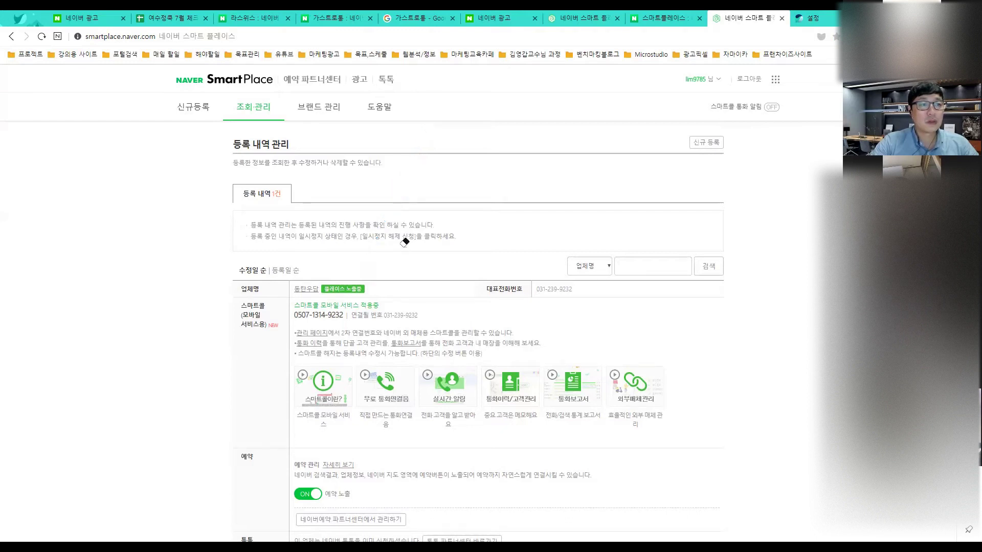
scroll(380, 257, down, 5)
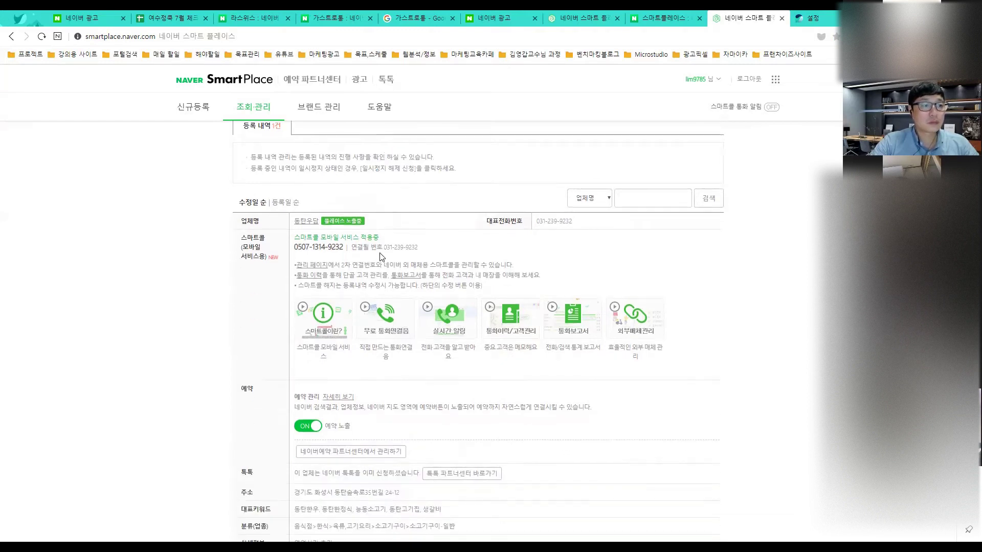
scroll(379, 252, down, 3)
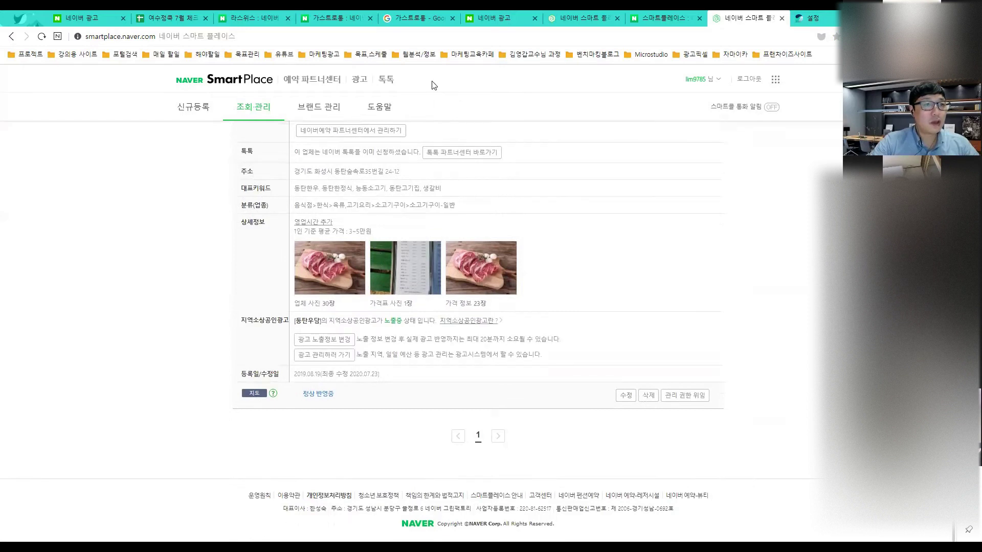
- Highlight the 지역소상공인광고 section with a rectangle and an arrow at its exposure status, and clear both marks
mouse_move(212, 308)
mouse_down()
mouse_move(472, 373)
mouse_move(594, 375)
mouse_move(602, 392)
mouse_move(619, 369)
mouse_up()
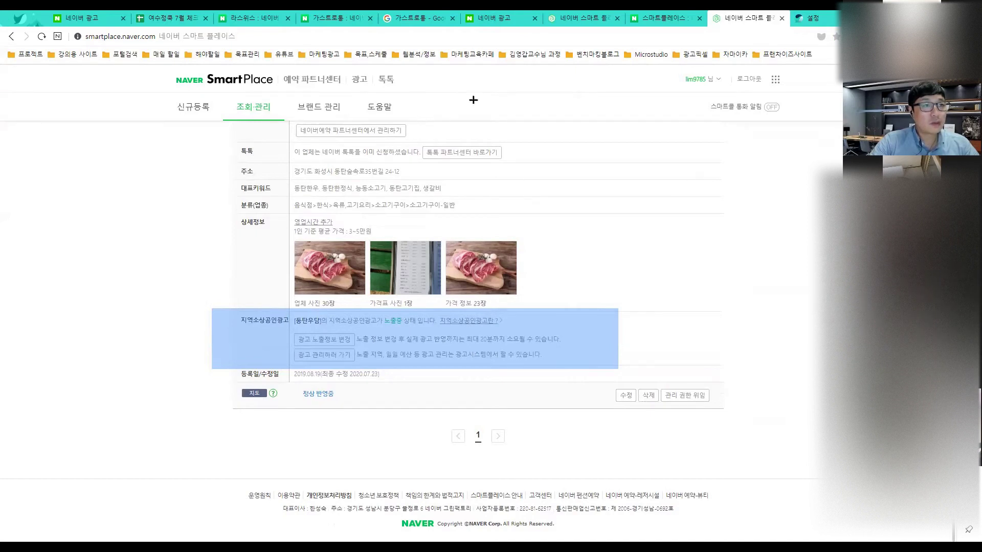
drag(474, 161, 399, 311)
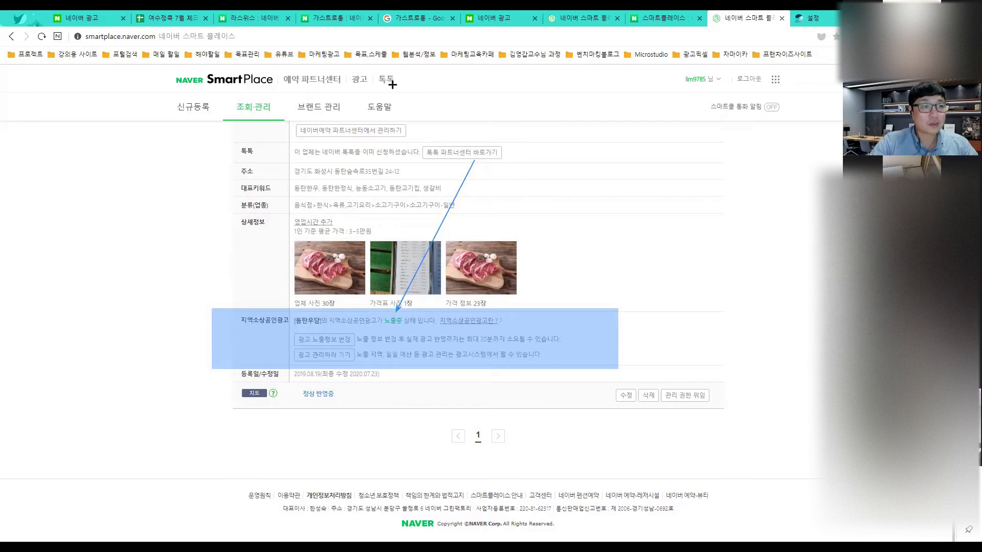
key(ctrl+z)
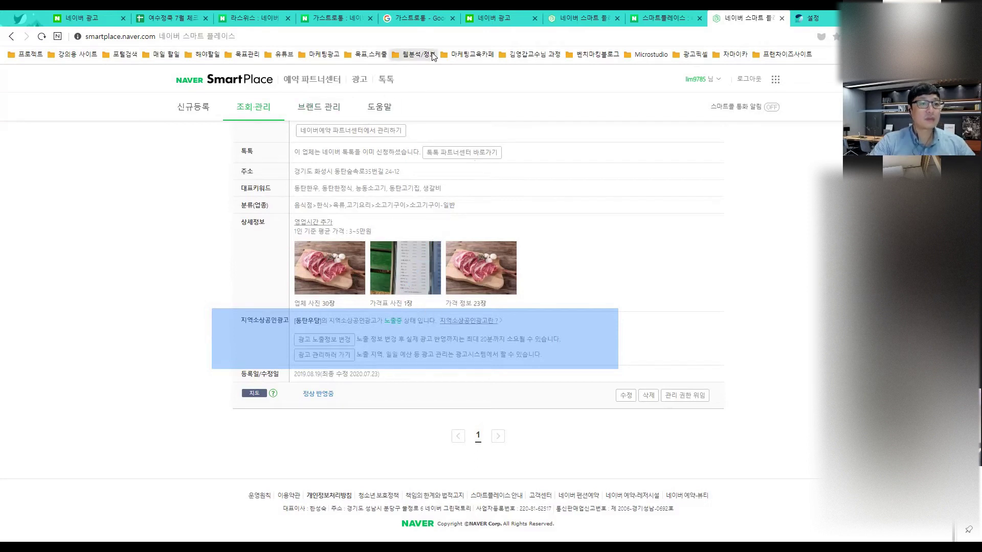
click(478, 346)
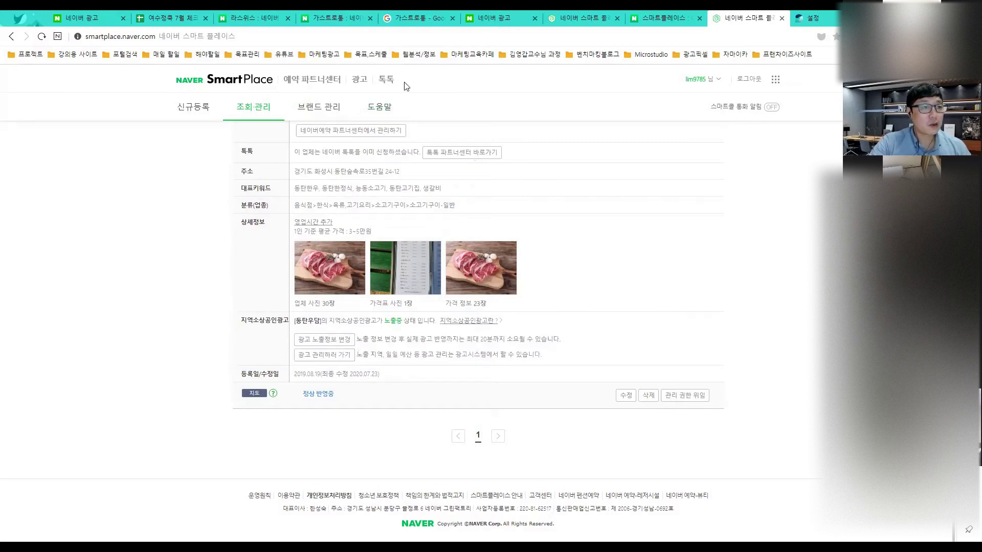
- Point an arrow at 광고 노출정보 변경 for 동탄우담 and open that ad information editing page
drag(437, 124, 338, 332)
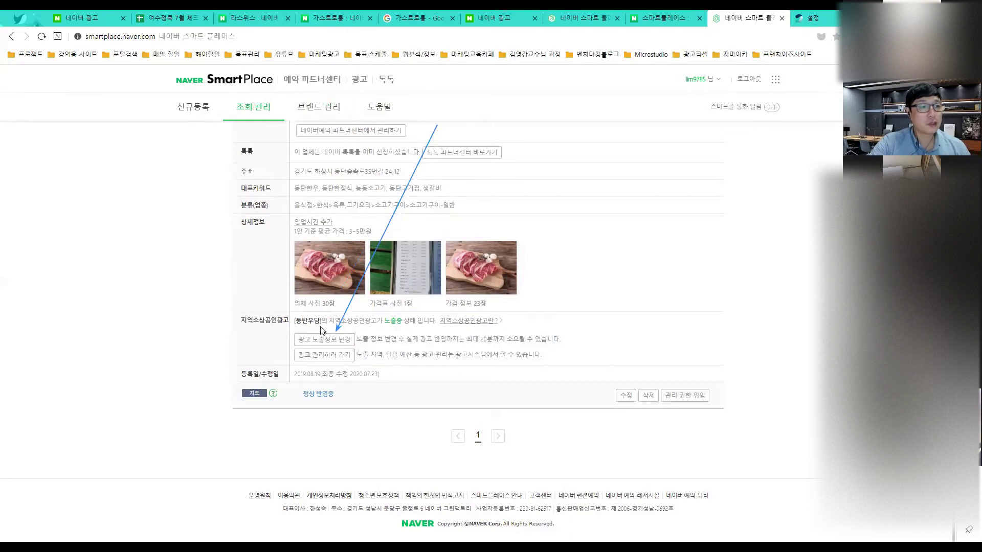
click(327, 340)
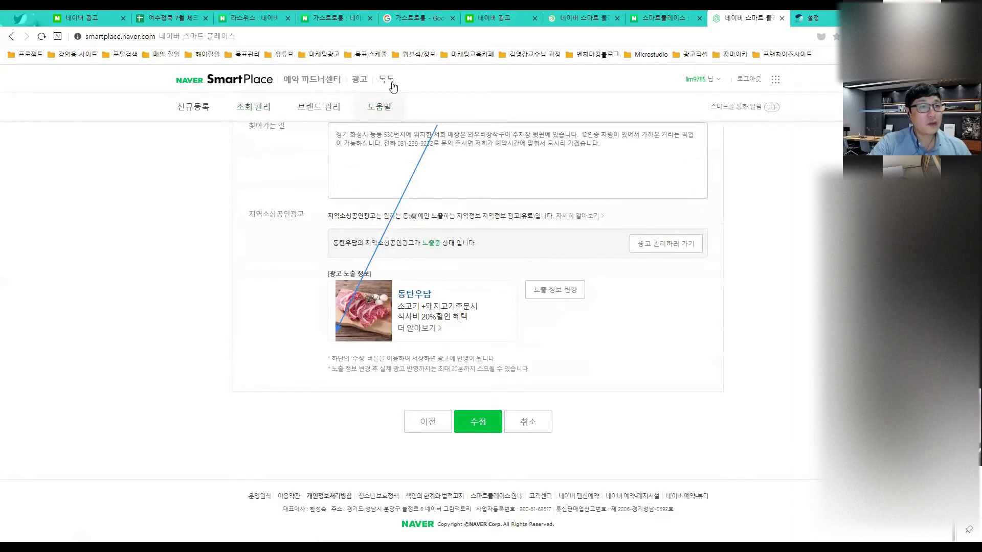
- Highlight the 광고 노출 정보 block and its ad preview with rectangles, and clear the marks from the page
drag(288, 262, 644, 385)
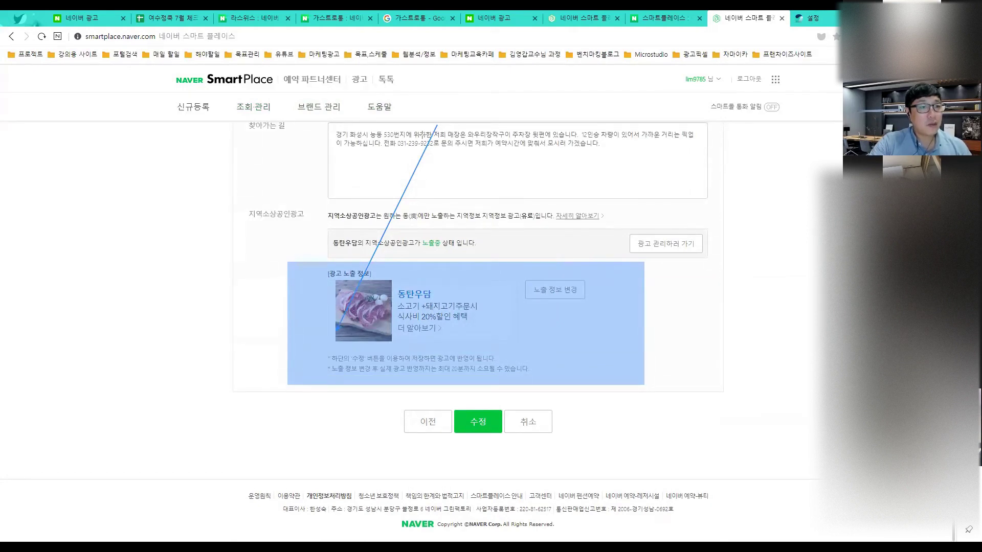
drag(346, 264, 469, 317)
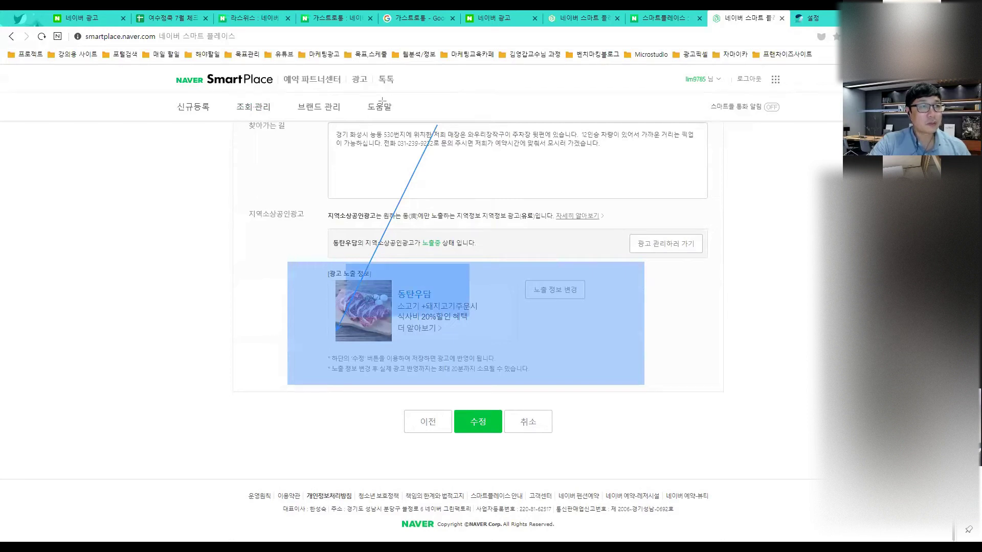
drag(489, 315, 352, 245)
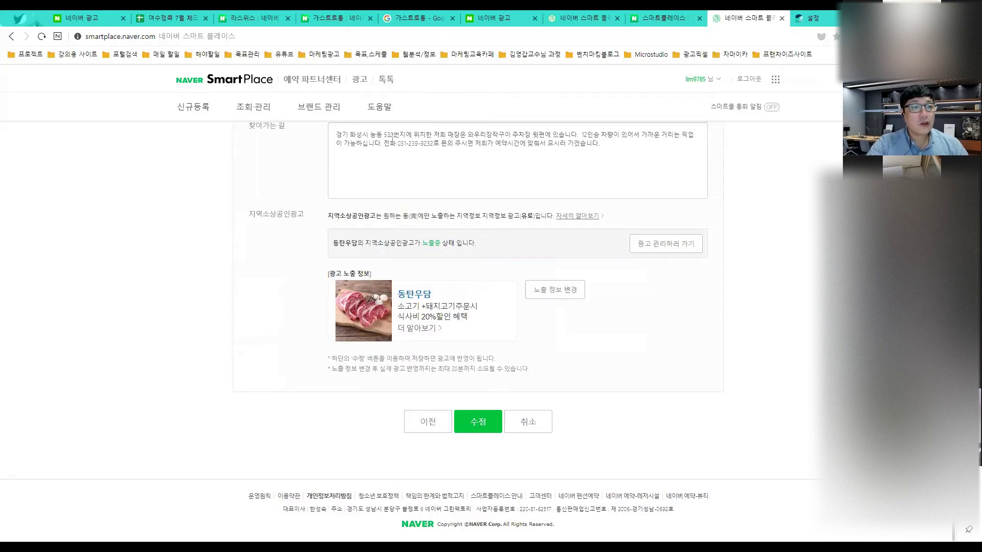
- Mark 노출 정보 변경 with an arrow, open the ad exposure settings dialog and clear the arrow
drag(379, 142, 535, 281)
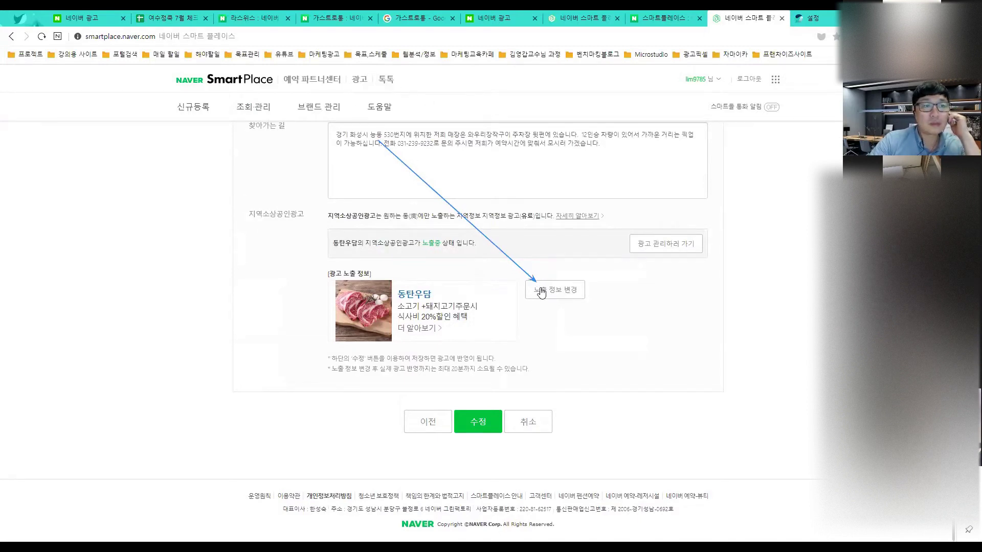
click(541, 291)
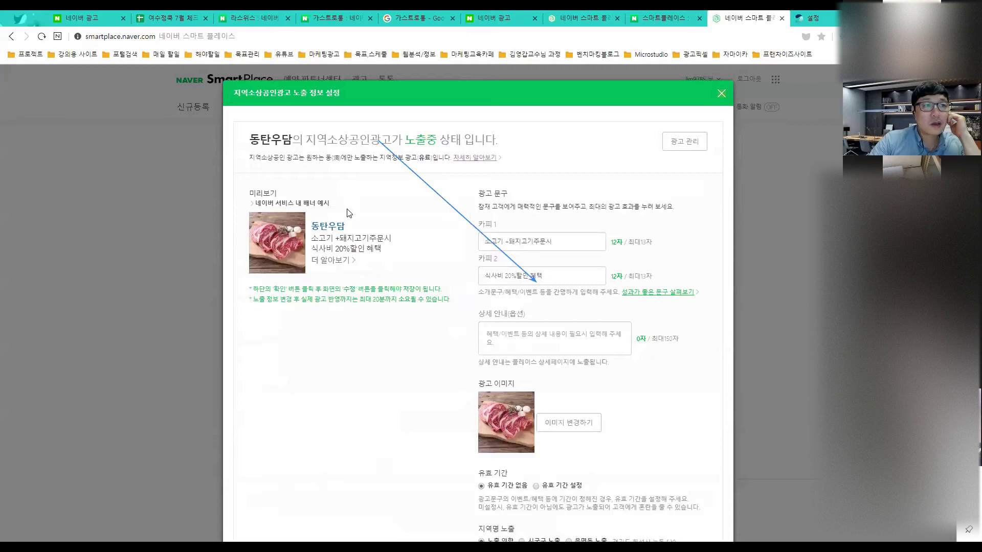
click(471, 92)
click(437, 191)
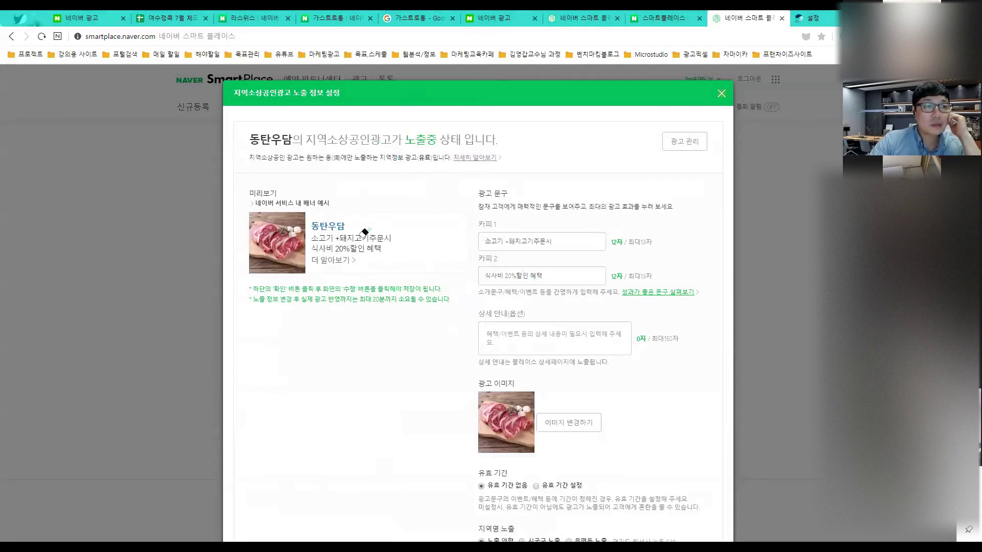
- Point an arrow at the 동탄우담 banner preview in the settings dialog and clear it
click(458, 88)
mouse_move(459, 128)
mouse_down()
mouse_move(359, 177)
mouse_move(318, 213)
mouse_move(278, 217)
mouse_move(309, 208)
mouse_move(384, 233)
mouse_move(384, 222)
mouse_up()
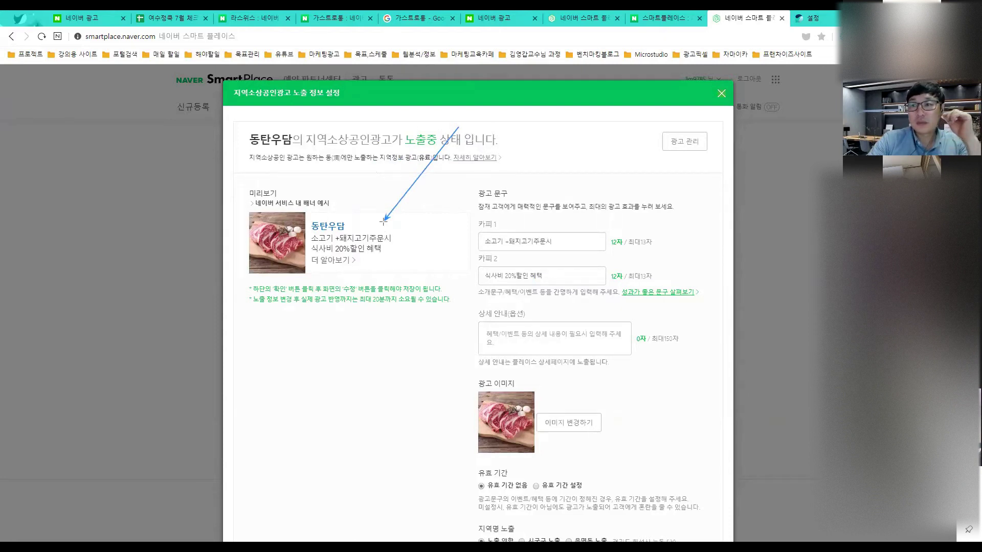
mouse_move(383, 221)
mouse_down()
mouse_move(276, 210)
mouse_move(378, 239)
mouse_move(322, 262)
mouse_move(270, 177)
mouse_move(397, 218)
mouse_up()
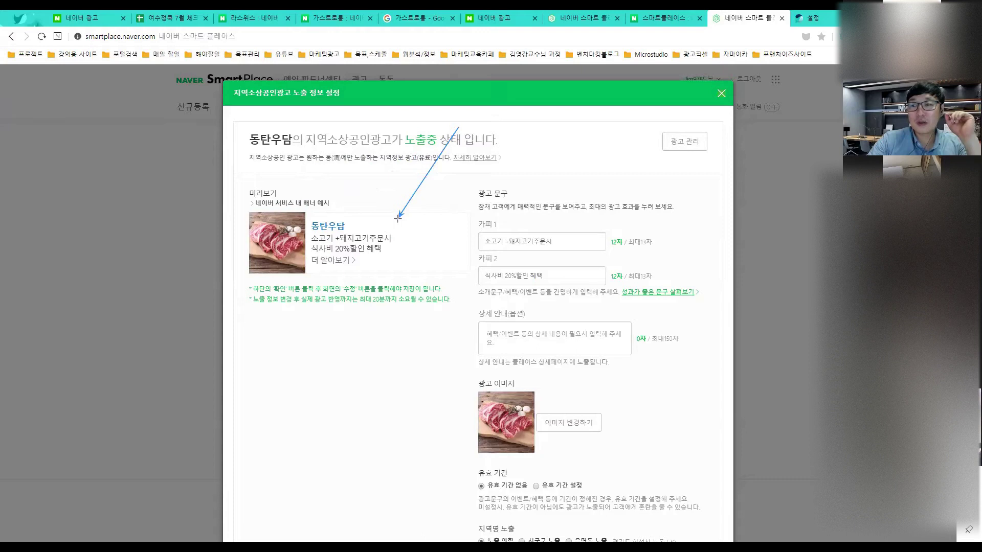
drag(398, 218, 391, 204)
right_click(390, 204)
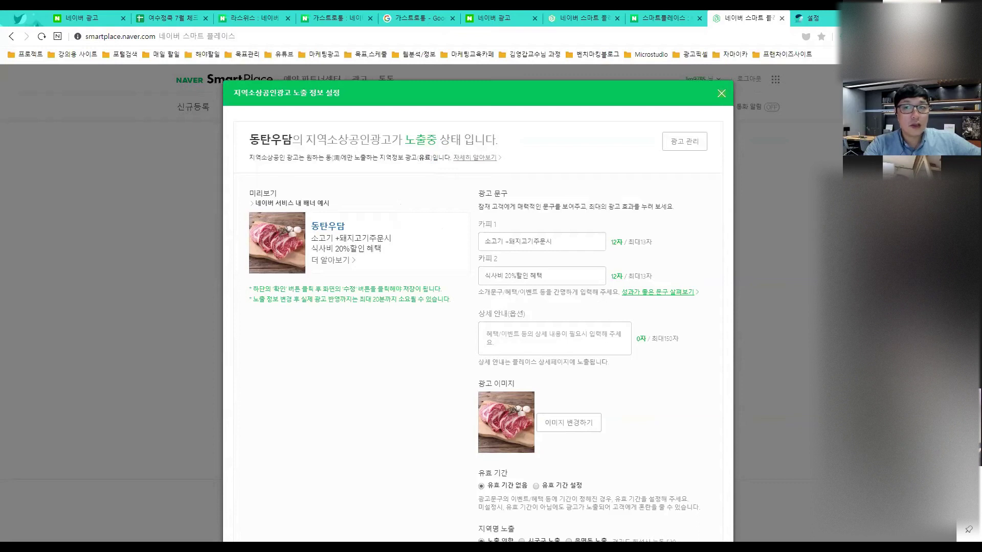
- Point an arrow at the 카피 1 ad text field and clear it from the dialog
scroll(478, 306, down, 1)
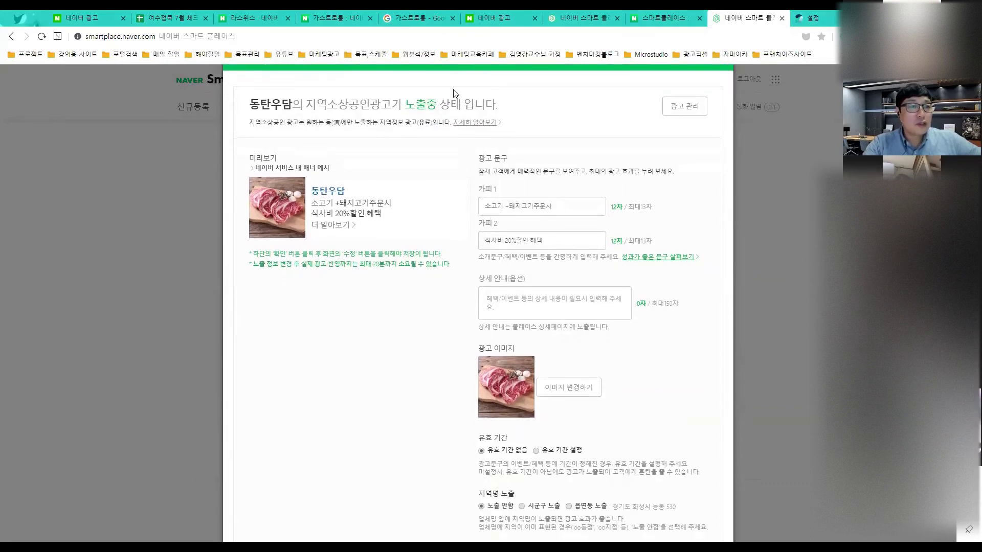
mouse_move(465, 151)
mouse_down()
mouse_move(493, 192)
mouse_move(479, 223)
mouse_move(477, 189)
mouse_move(483, 203)
mouse_move(536, 200)
mouse_move(339, 200)
mouse_move(493, 191)
mouse_move(394, 225)
mouse_move(541, 239)
mouse_move(396, 190)
mouse_move(385, 207)
mouse_move(474, 200)
mouse_move(476, 241)
mouse_move(494, 212)
mouse_move(621, 209)
mouse_move(576, 244)
mouse_move(527, 220)
mouse_move(524, 239)
mouse_move(529, 204)
mouse_move(543, 208)
mouse_move(493, 220)
mouse_move(519, 207)
mouse_up()
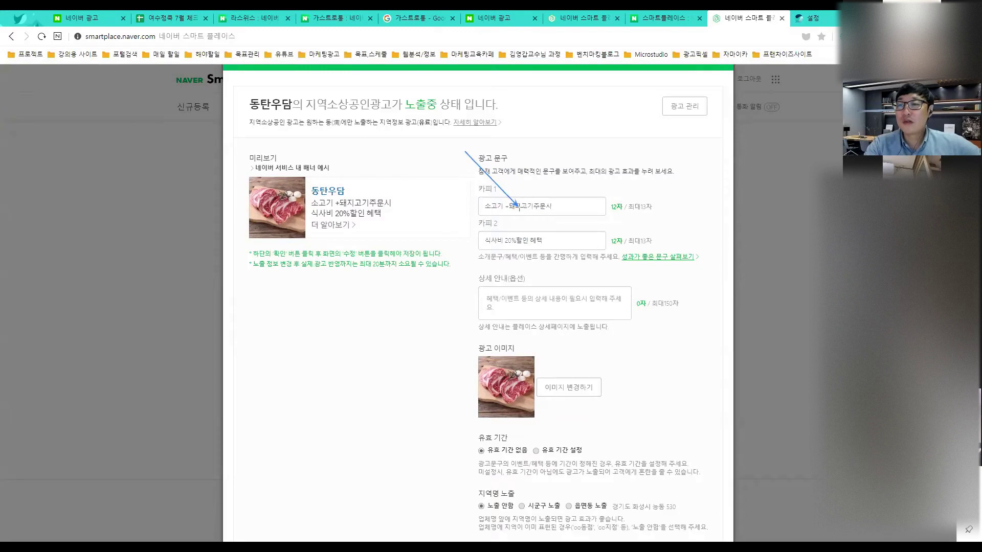
mouse_move(519, 208)
mouse_down()
mouse_move(502, 195)
mouse_move(481, 201)
mouse_move(511, 198)
mouse_up()
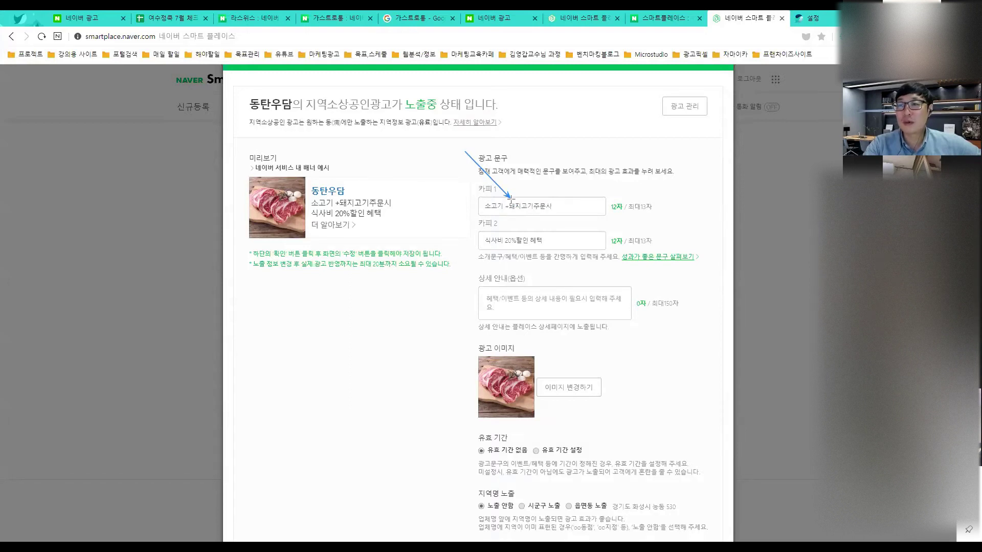
mouse_move(510, 198)
mouse_down()
mouse_move(493, 198)
mouse_move(532, 198)
mouse_move(519, 201)
mouse_move(517, 235)
mouse_move(517, 216)
mouse_up()
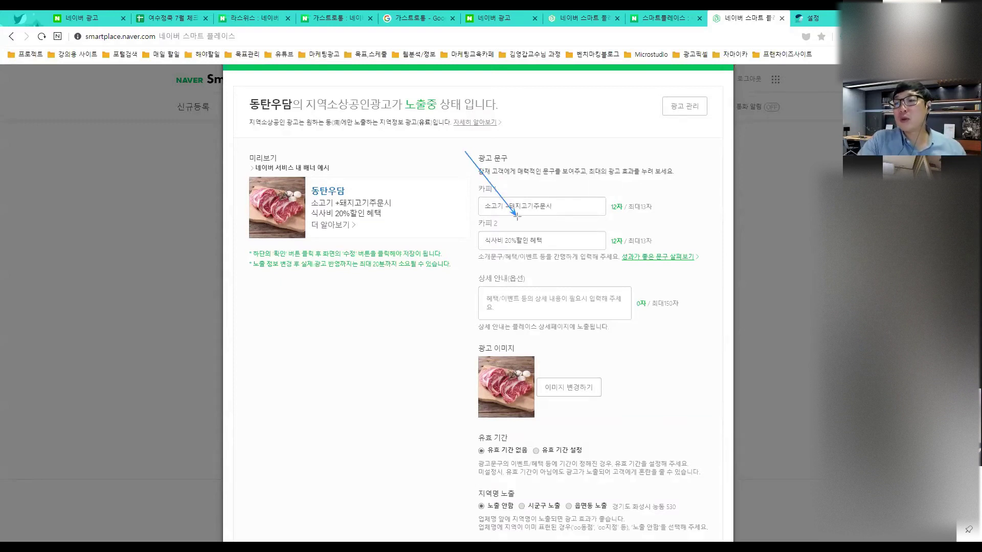
mouse_move(517, 216)
mouse_down()
mouse_move(529, 207)
mouse_move(523, 236)
mouse_move(557, 194)
mouse_move(563, 201)
mouse_move(506, 245)
mouse_move(509, 192)
mouse_move(506, 209)
mouse_move(490, 152)
mouse_up()
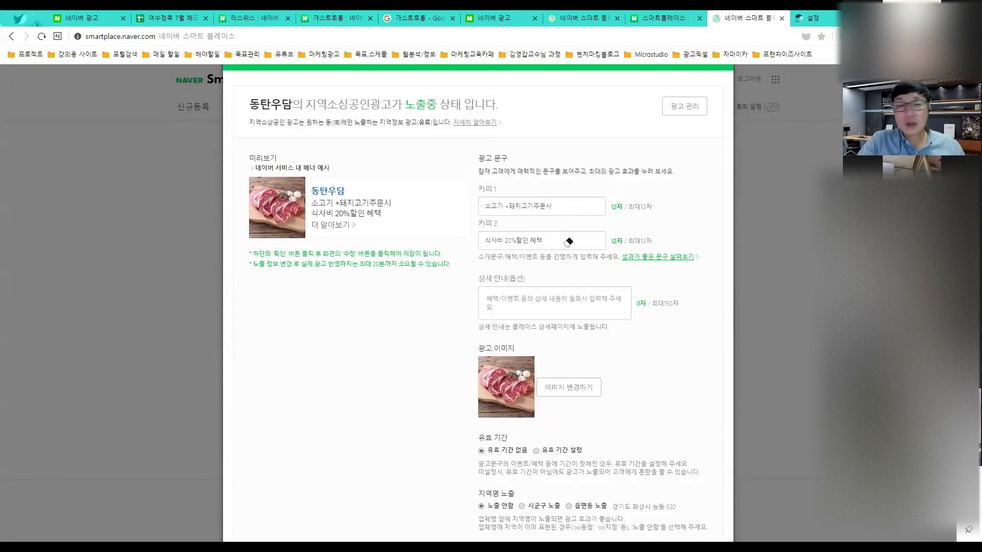
- Open the well-performing sample phrases (성과가 좋은 문구 살펴보기) and browse the 소개하기, 할인제공 and 무상제공 categories
click(658, 257)
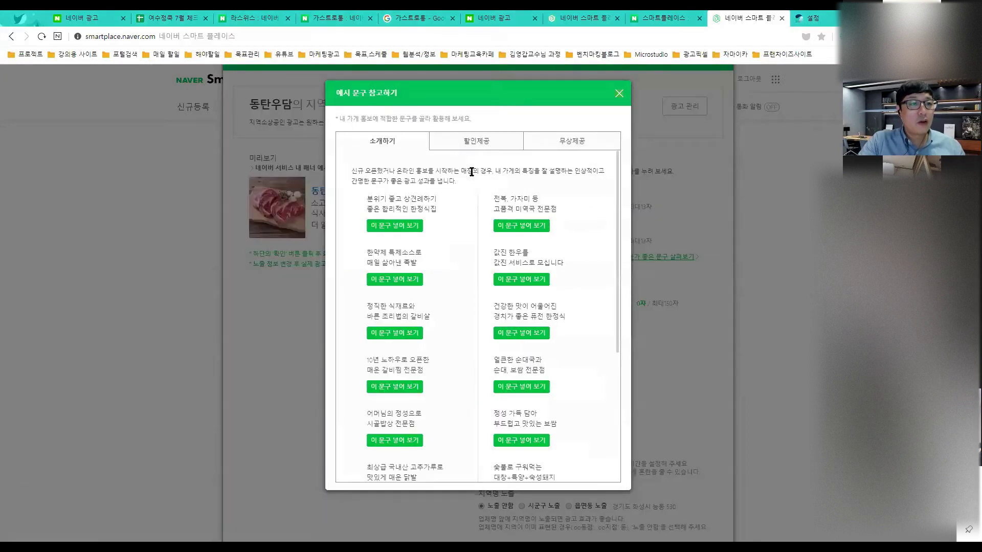
scroll(469, 171, down, 5)
scroll(471, 173, up, 5)
click(471, 141)
scroll(466, 260, down, 5)
scroll(465, 261, up, 5)
click(555, 147)
scroll(521, 263, down, 3)
scroll(520, 263, down, 3)
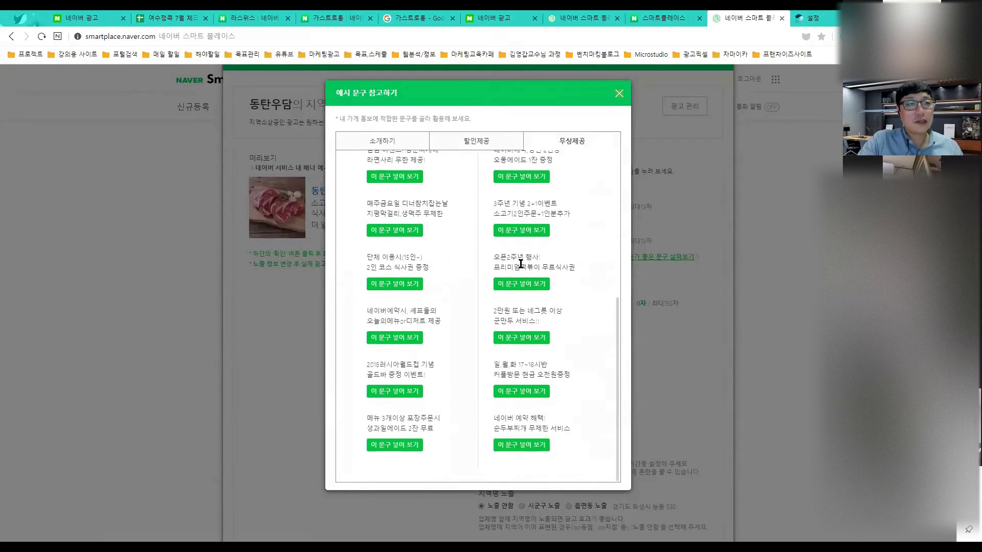
scroll(521, 263, up, 6)
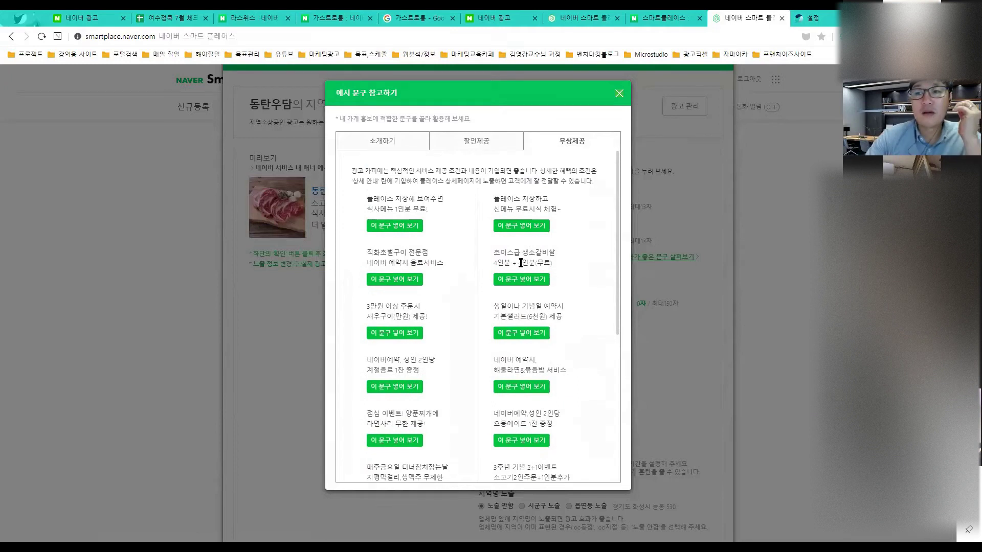
- Review the 소개하기 and 할인제공 sample phrases again as references for the ad copy
click(385, 141)
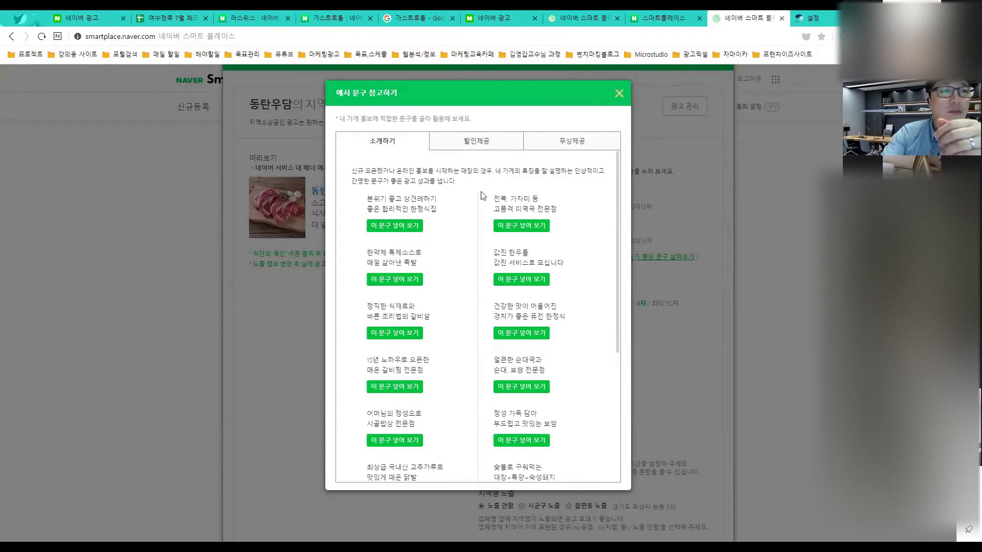
click(478, 146)
scroll(576, 338, down, 3)
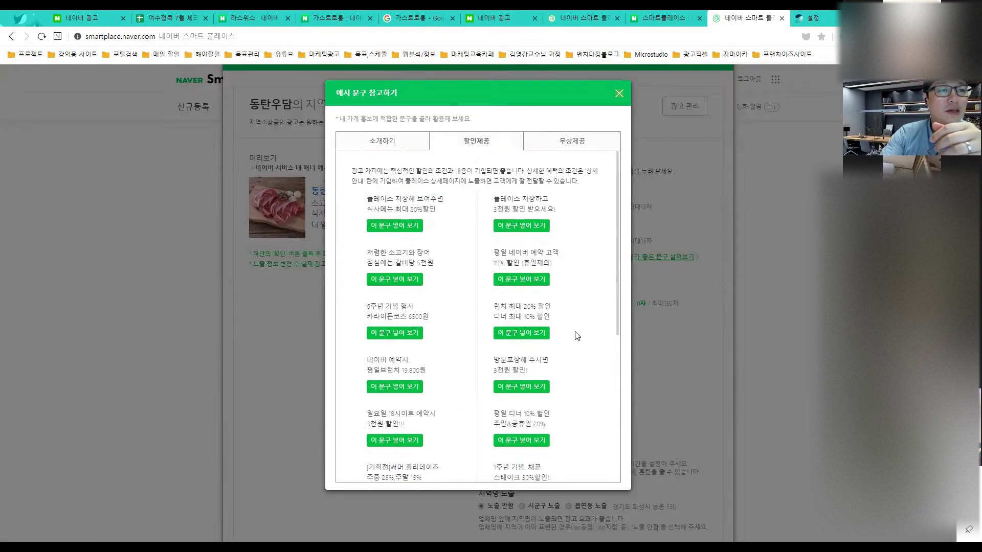
- Look through the 할인제공 sample ad phrases and close the sample phrase window
scroll(464, 291, down, 8)
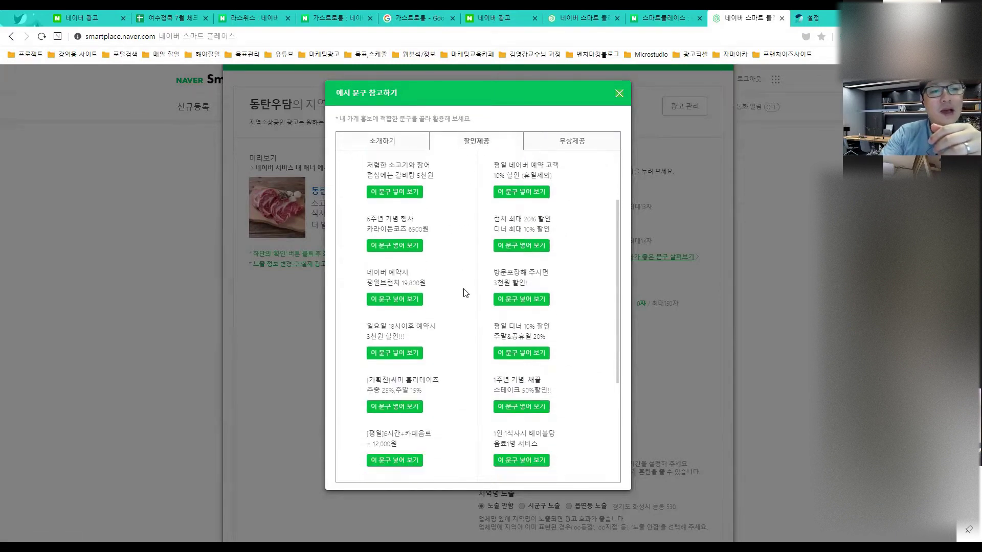
scroll(463, 266, up, 9)
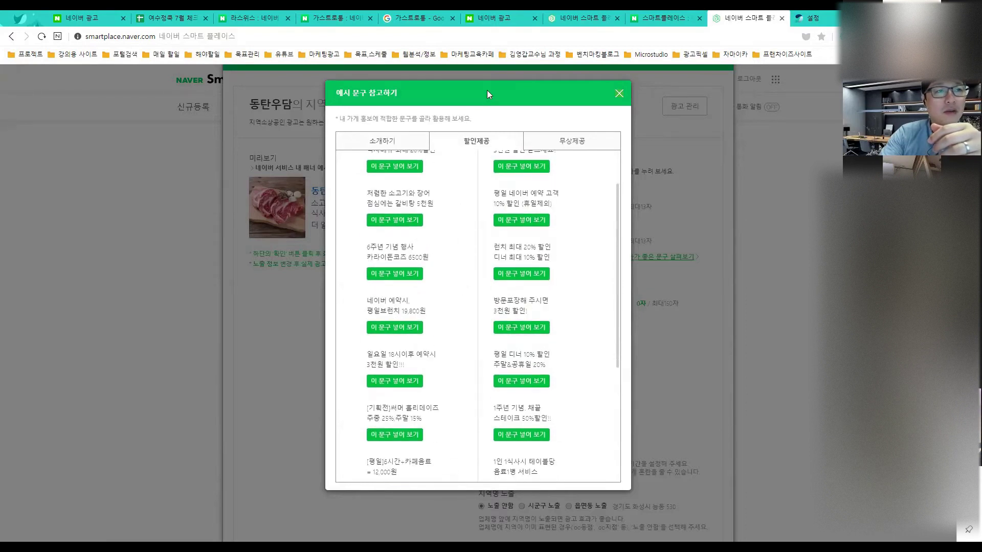
drag(488, 88, 466, 201)
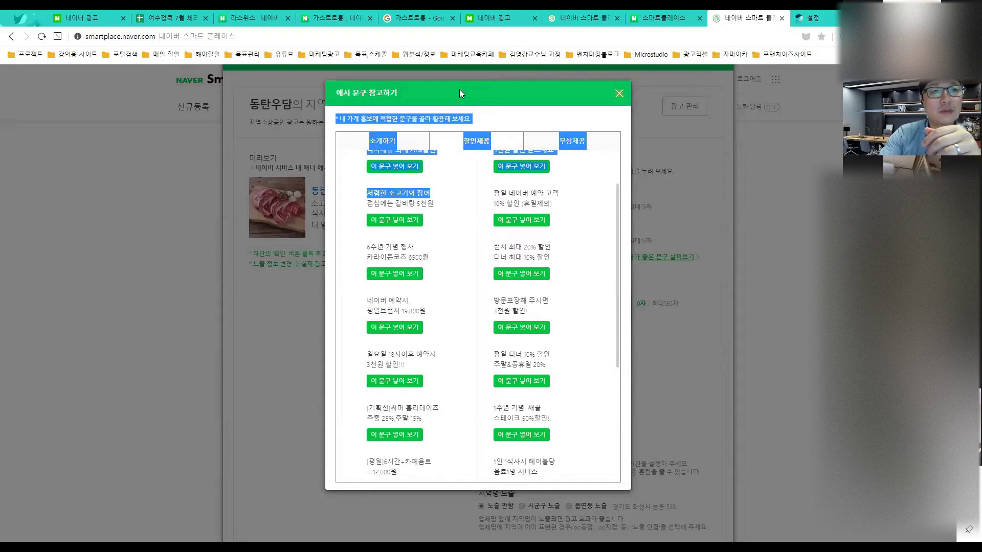
key(ctrl+2)
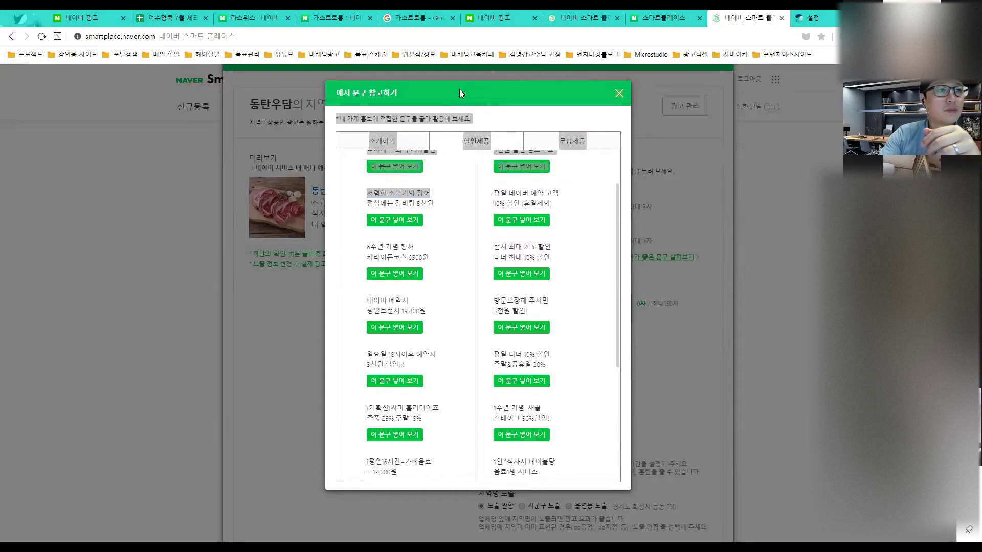
click(674, 157)
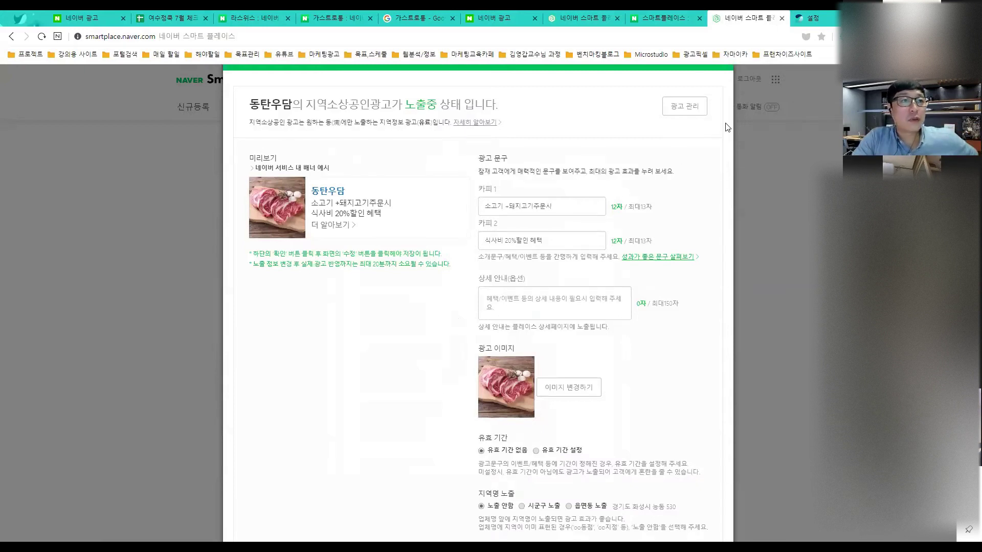
- Point an arrow at the 광고 이미지 thumbnail in the ad settings and clear the arrow
drag(419, 184, 499, 281)
mouse_move(372, 260)
mouse_down()
mouse_move(391, 178)
mouse_move(362, 184)
mouse_move(360, 214)
mouse_move(378, 215)
mouse_move(351, 228)
mouse_move(382, 218)
mouse_move(494, 279)
mouse_move(484, 352)
mouse_up()
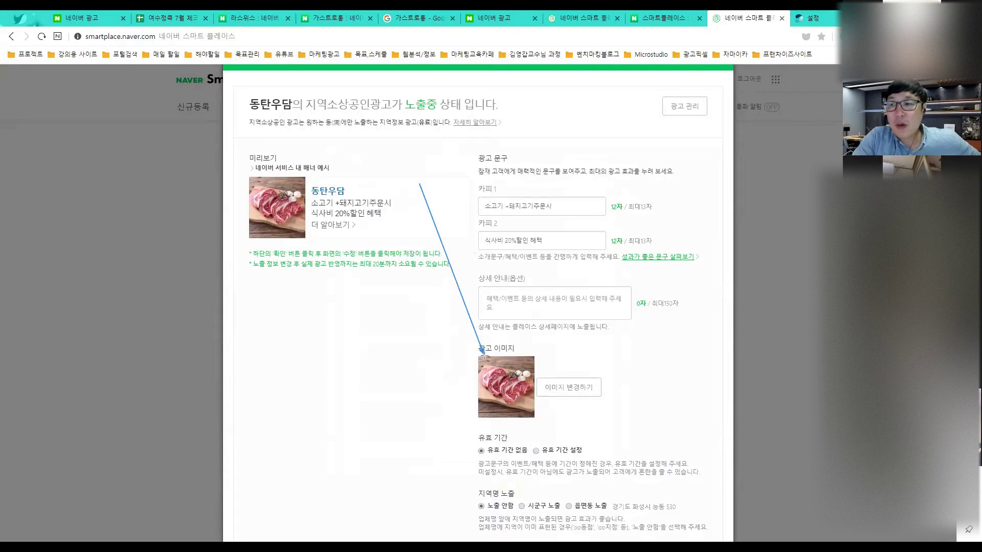
mouse_move(484, 369)
mouse_down()
mouse_move(430, 312)
mouse_move(298, 212)
mouse_move(481, 367)
mouse_up()
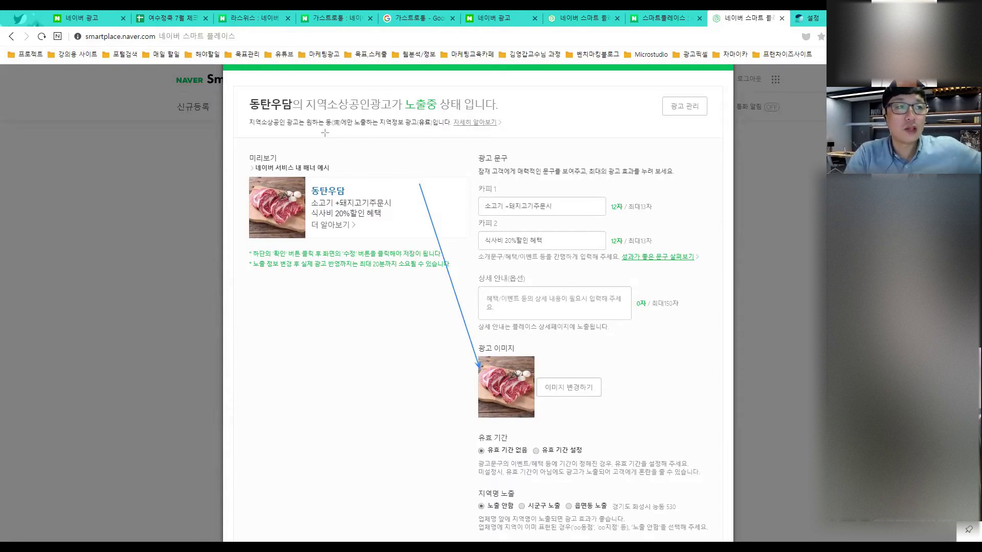
click(402, 90)
drag(401, 249, 480, 157)
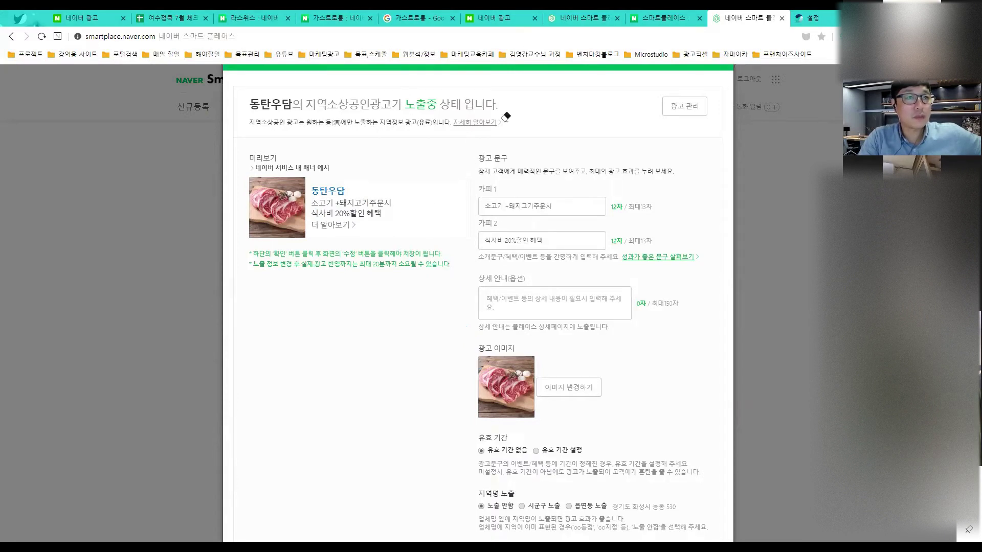
- Point an arrow at the 유효 기간 options, try 유효 기간 설정, and switch back to 유효 기간 없음
mouse_move(413, 360)
mouse_down()
mouse_move(473, 439)
mouse_move(541, 445)
mouse_up()
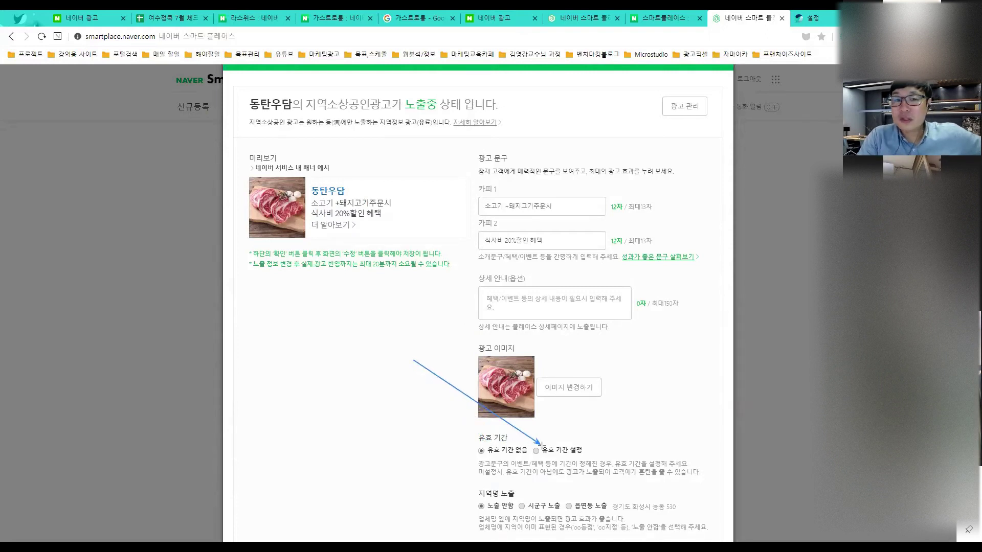
mouse_move(540, 445)
mouse_down()
mouse_move(511, 429)
mouse_move(510, 457)
mouse_up()
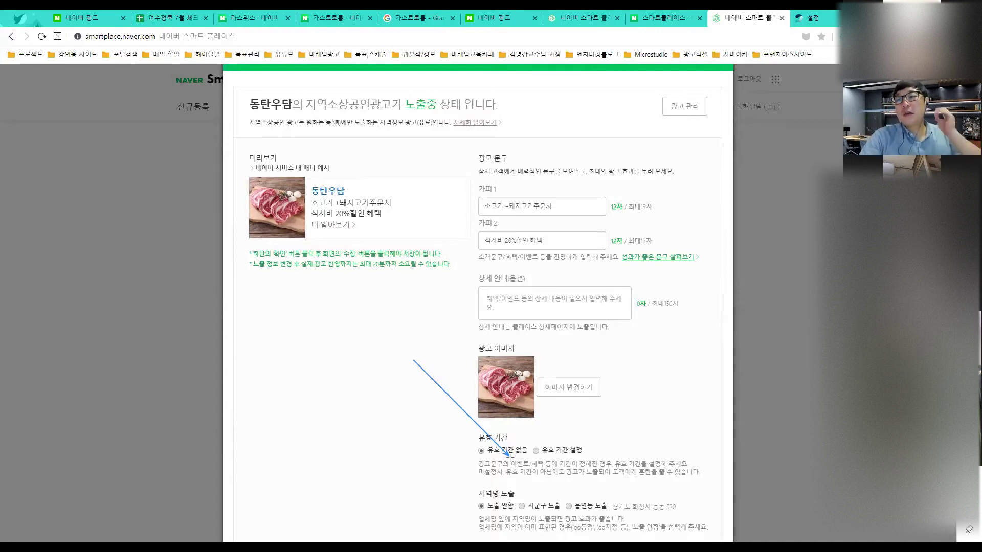
click(536, 451)
scroll(532, 440, down, 2)
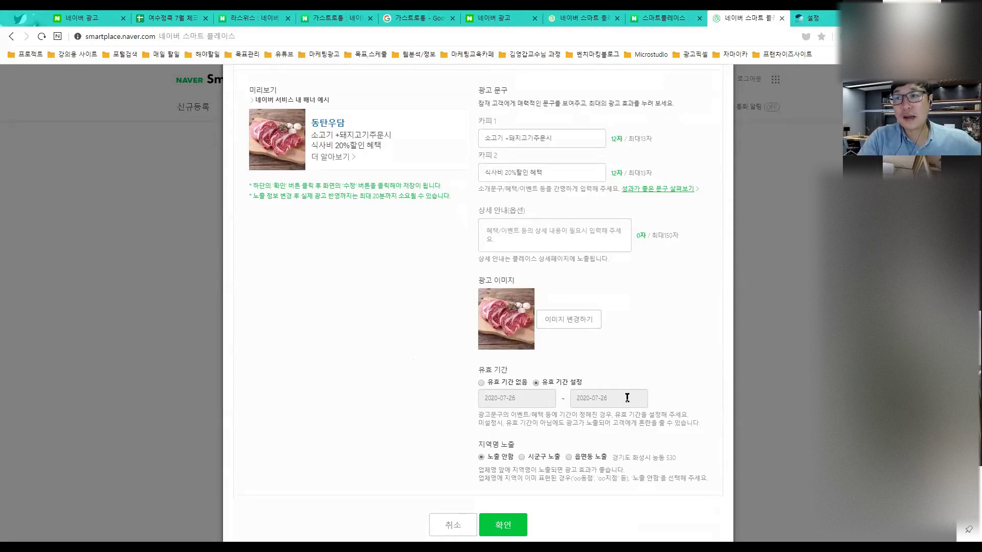
click(481, 383)
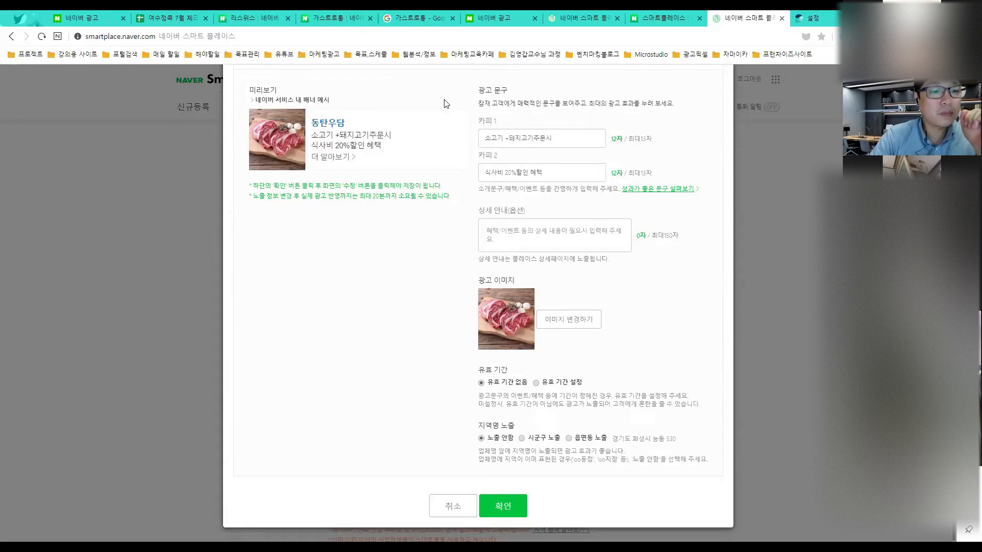
- Highlight the 지역명 노출 section and the preview's business name, then try 시군구 노출 and 읍면동 노출 before returning to 노출 안함
drag(449, 421, 718, 473)
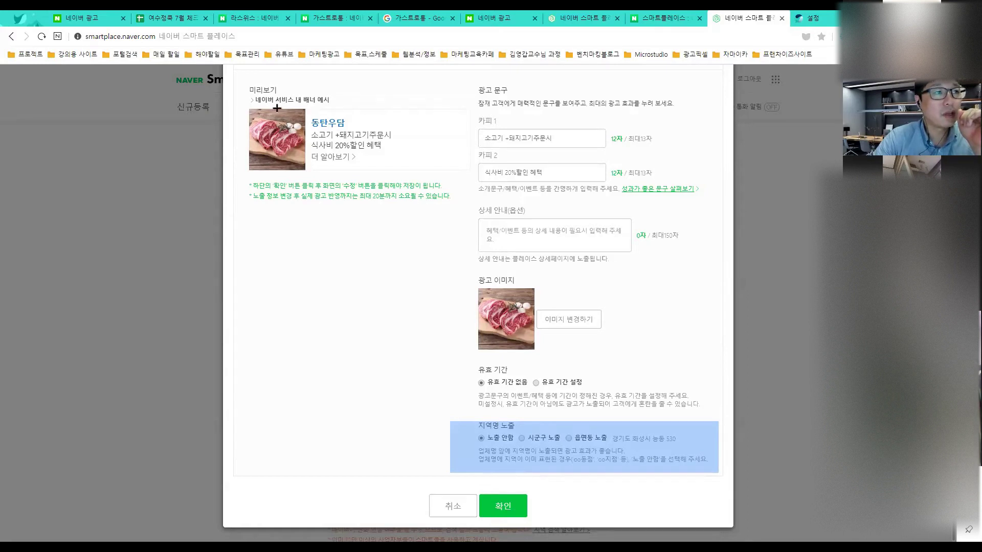
drag(302, 109, 474, 132)
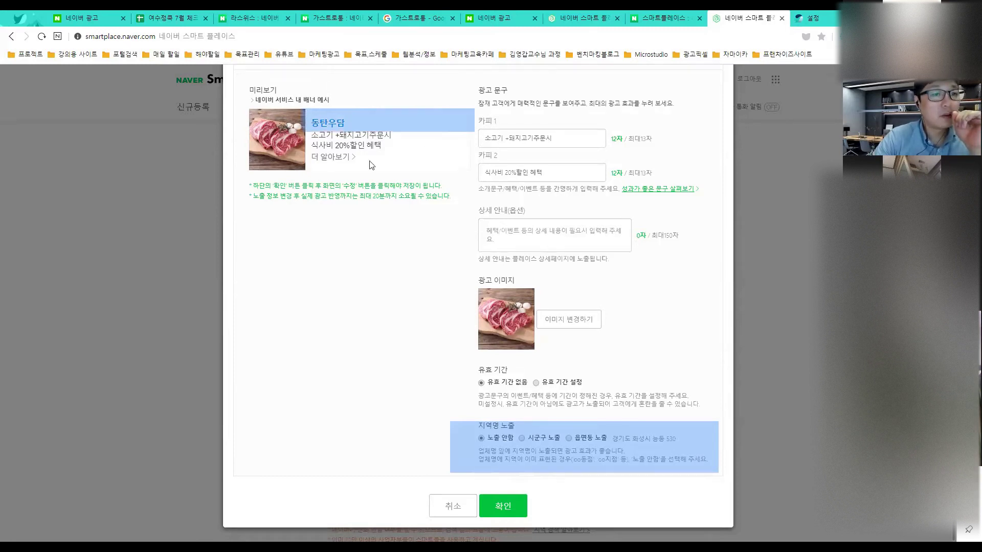
click(521, 438)
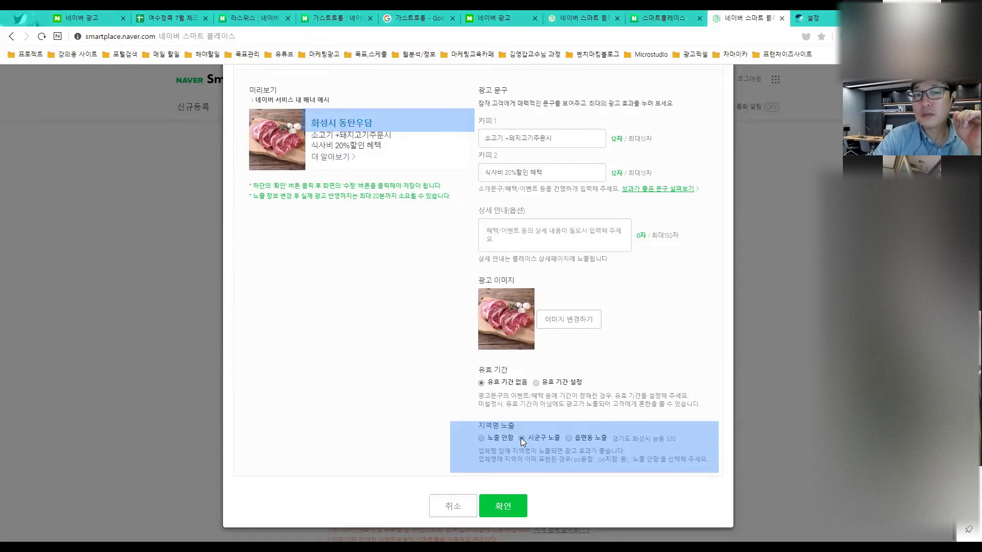
click(570, 439)
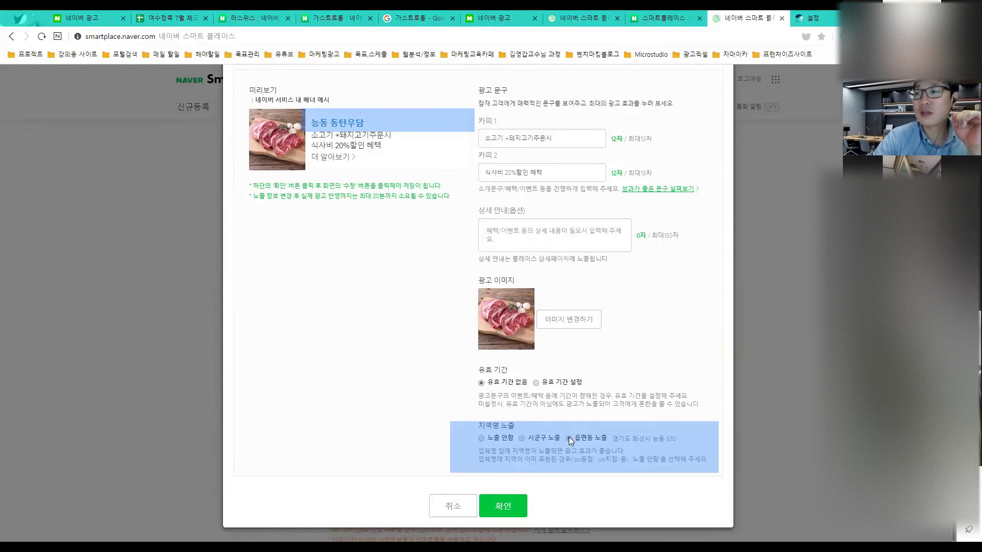
click(534, 436)
click(480, 438)
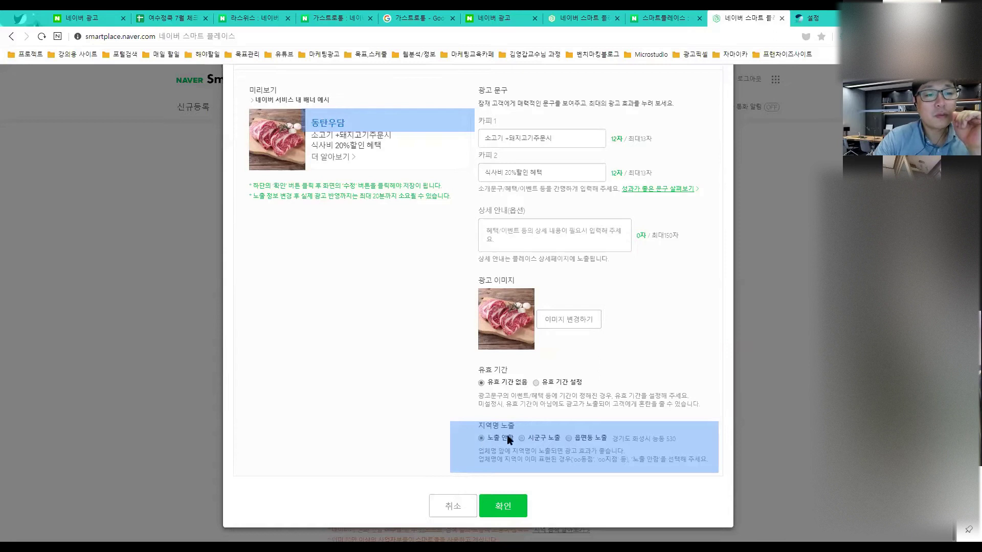
- Switch 지역명 노출 repeatedly between 시군구 노출, 읍면동 노출 and 노출 안함 to compare the business name in the preview
click(522, 438)
click(578, 438)
click(523, 439)
click(483, 438)
click(524, 438)
click(579, 439)
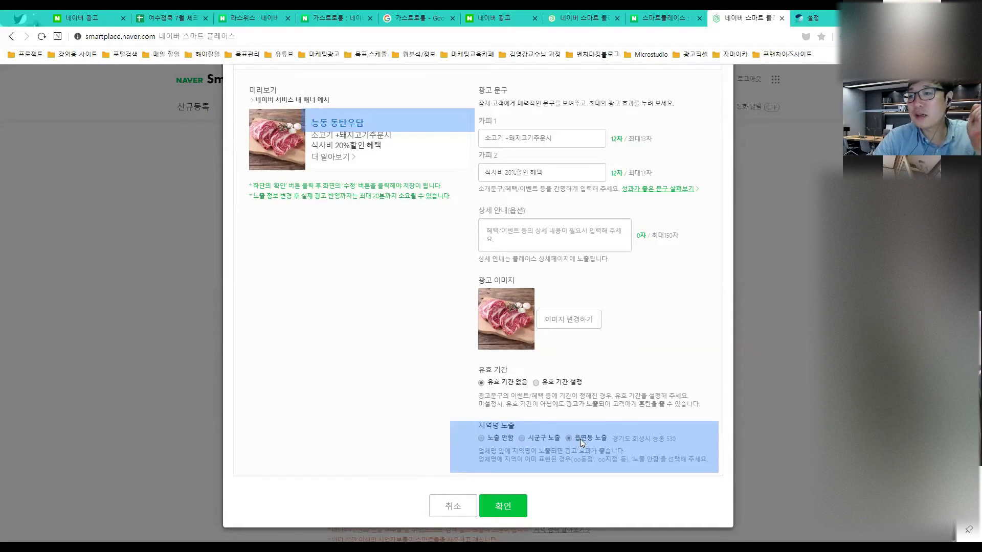
click(523, 438)
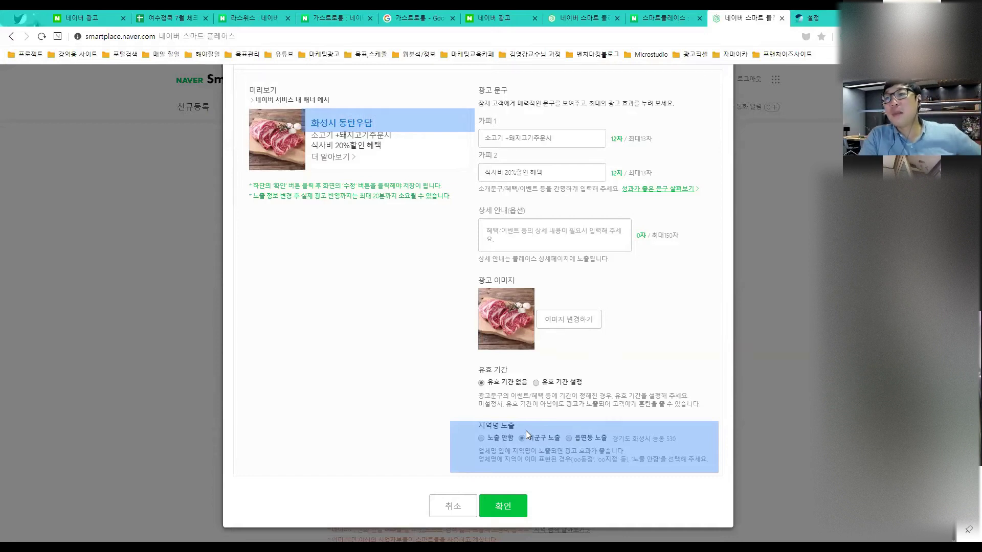
click(569, 438)
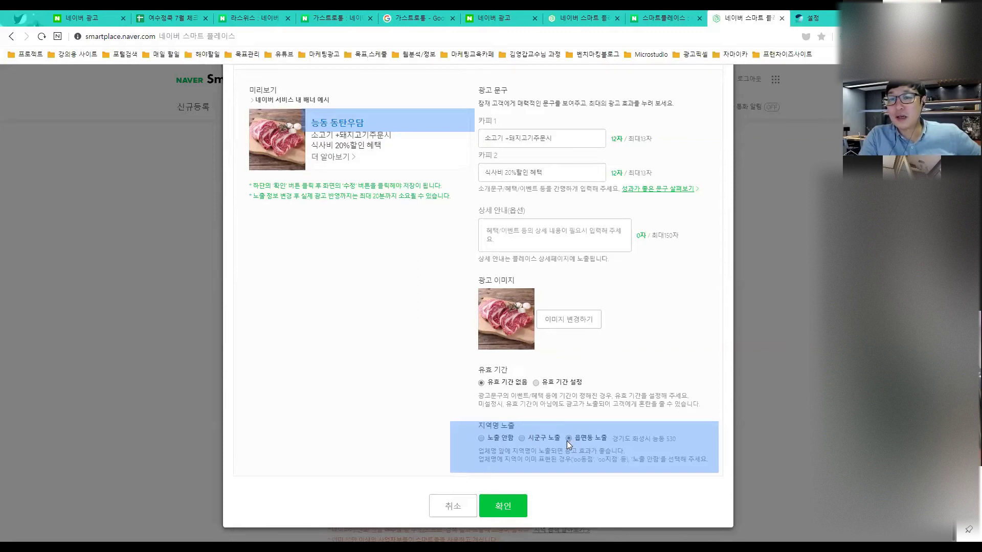
click(522, 439)
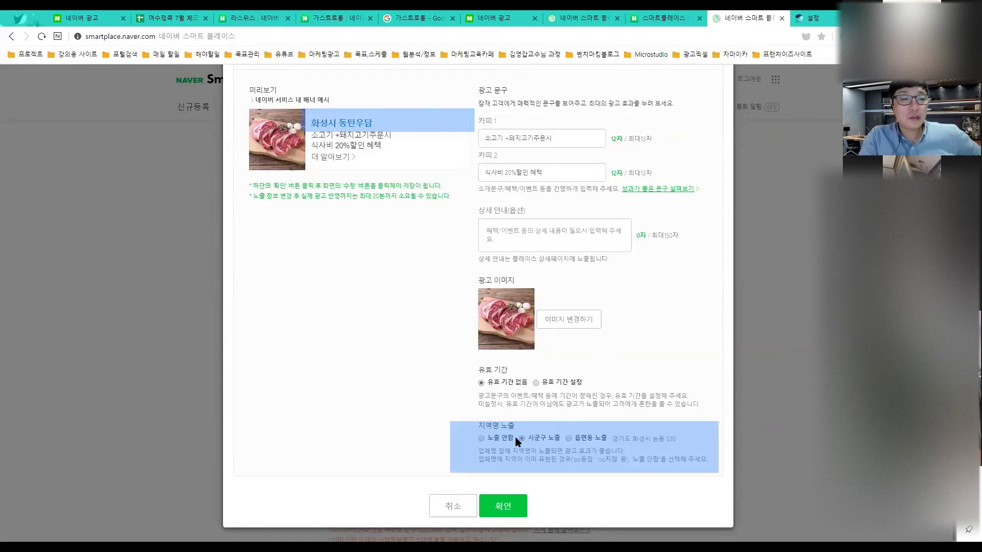
- Set 지역명 노출 to 노출 안함 and confirm the ad exposure information
click(480, 437)
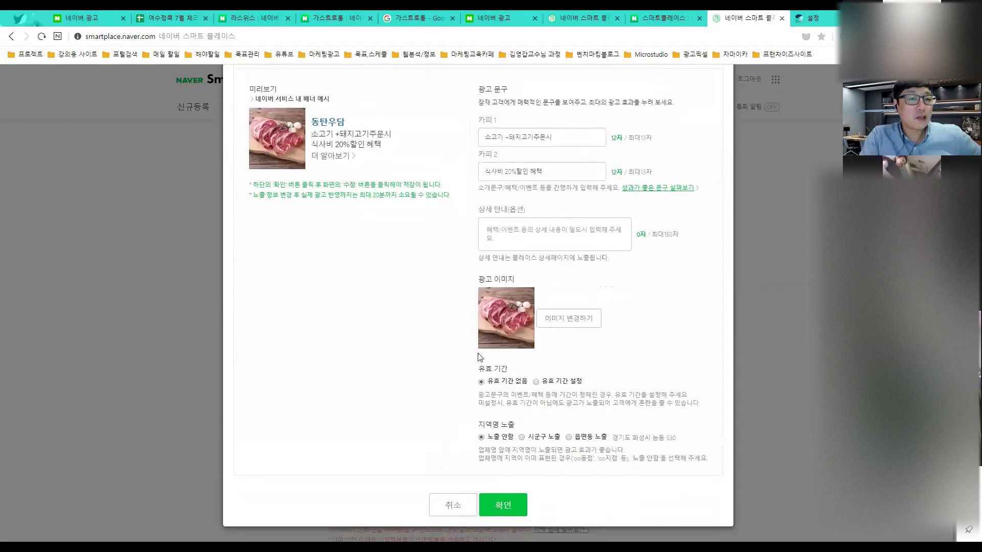
click(504, 505)
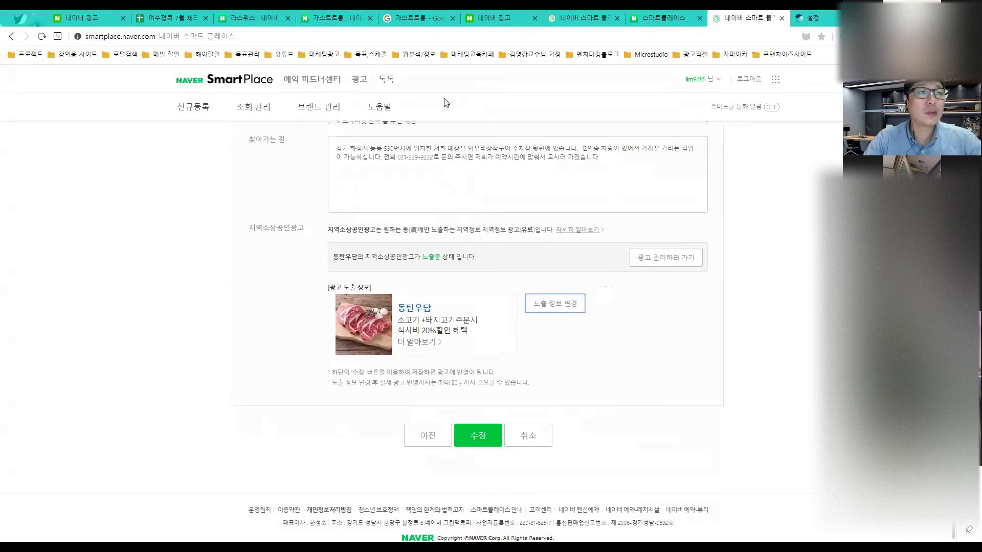
- Point an arrow at 광고 관리하러 가기 and open the Naver search ad management page
drag(425, 124, 624, 241)
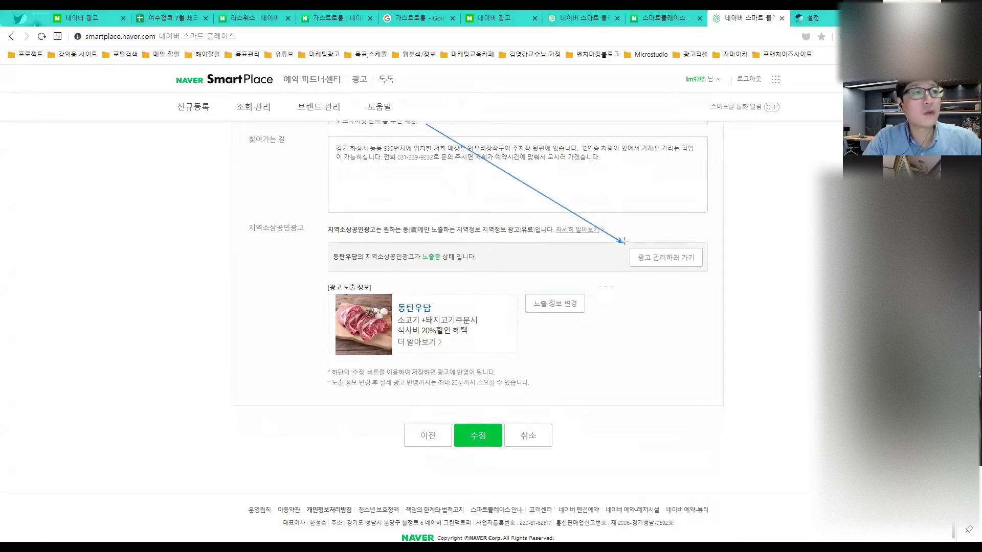
click(649, 257)
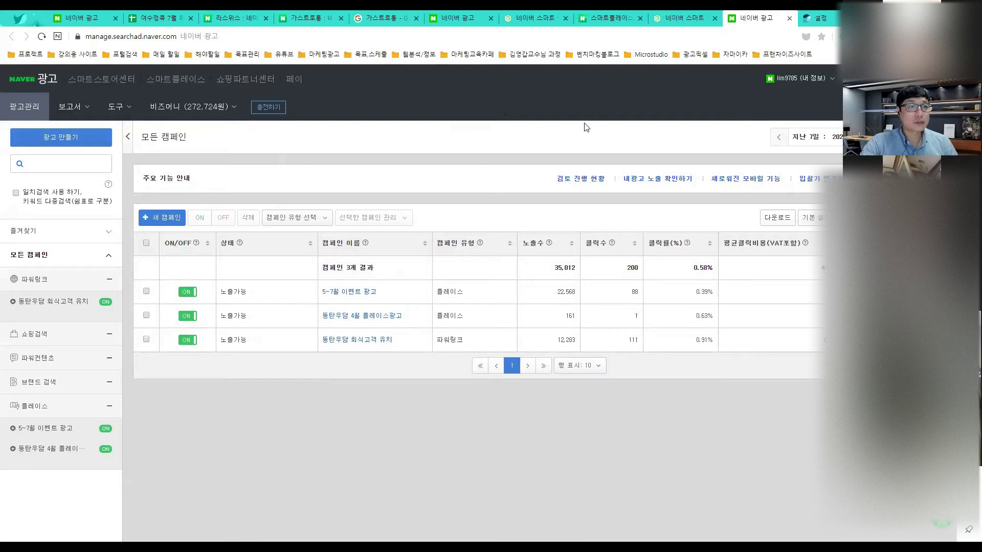
- Point an arrow at the 5~7월 이벤트 광고 campaign in the campaign list and clear the arrow
mouse_move(369, 121)
mouse_down()
mouse_move(193, 259)
mouse_move(194, 284)
mouse_move(333, 285)
mouse_move(352, 342)
mouse_move(424, 320)
mouse_move(420, 340)
mouse_move(433, 327)
mouse_move(432, 294)
mouse_move(363, 321)
mouse_move(394, 279)
mouse_up()
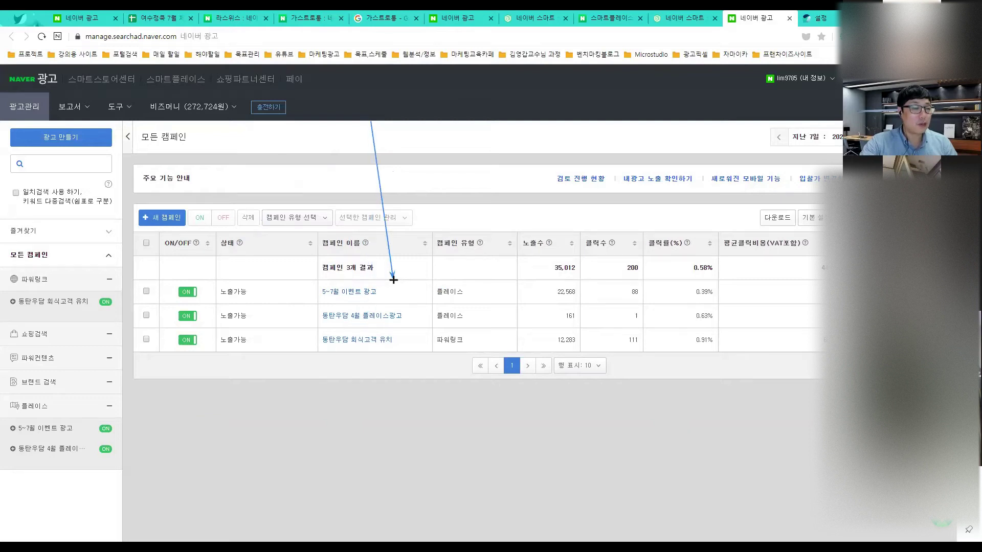
click(460, 118)
drag(443, 172, 363, 179)
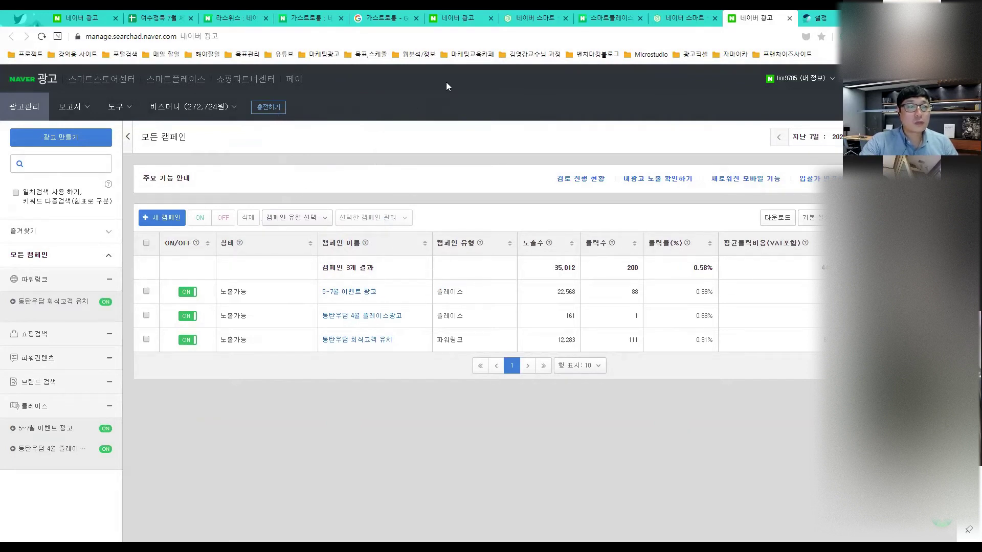
- Point out and open the 비즈머니 충전하기 window, clear the arrow, choose 신용/체크카드 as the payment method, and cancel the top-up
mouse_move(424, 155)
mouse_down()
mouse_move(272, 112)
mouse_move(276, 131)
mouse_move(281, 116)
mouse_up()
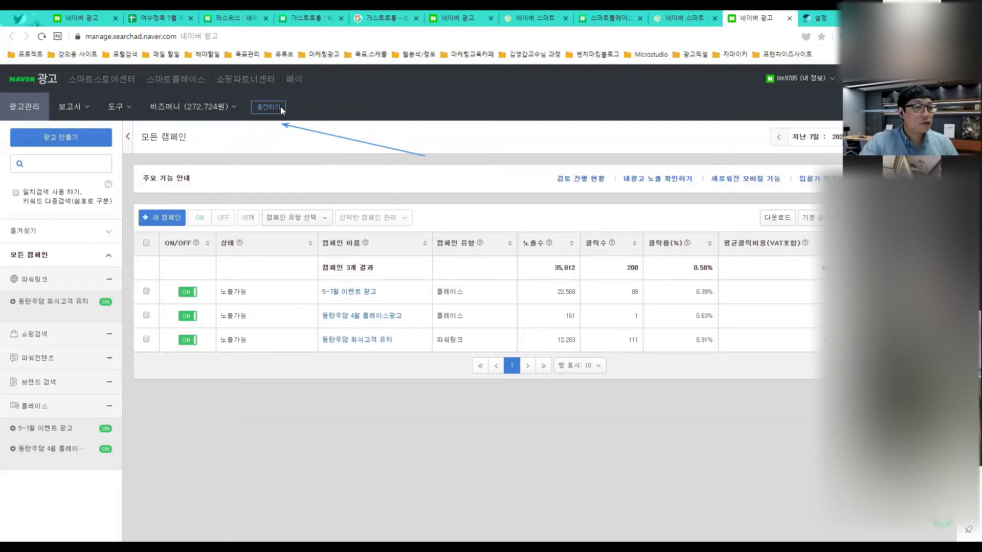
click(280, 108)
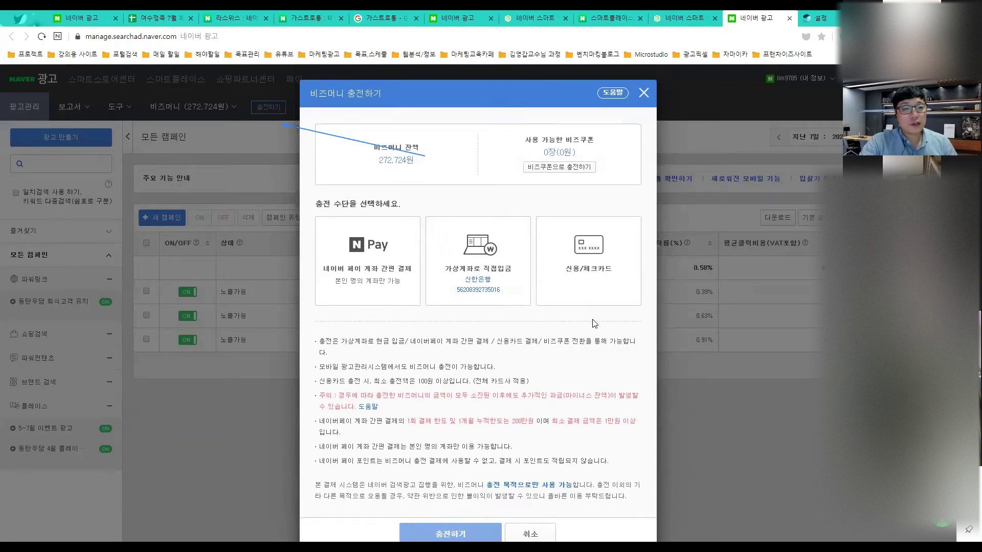
scroll(593, 323, down, 1)
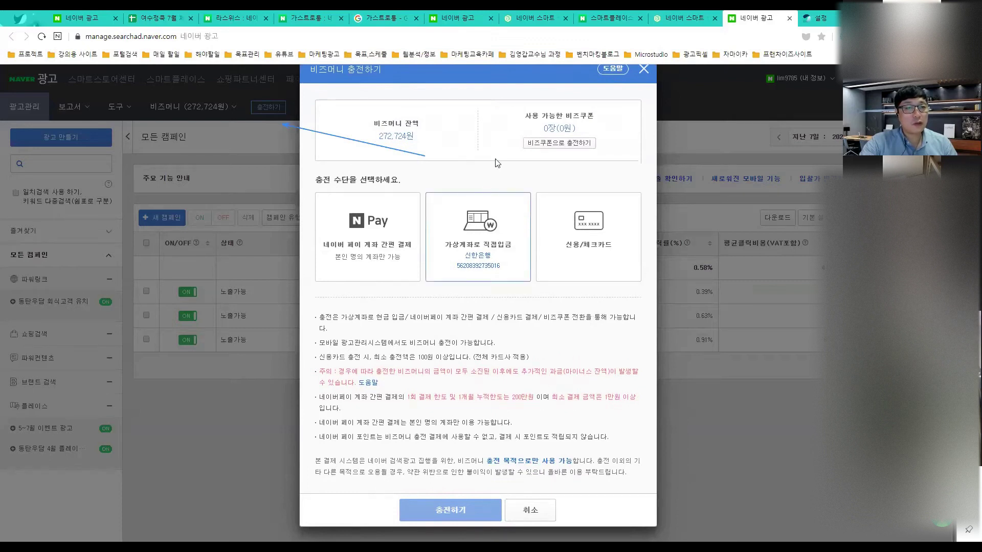
click(379, 84)
click(401, 157)
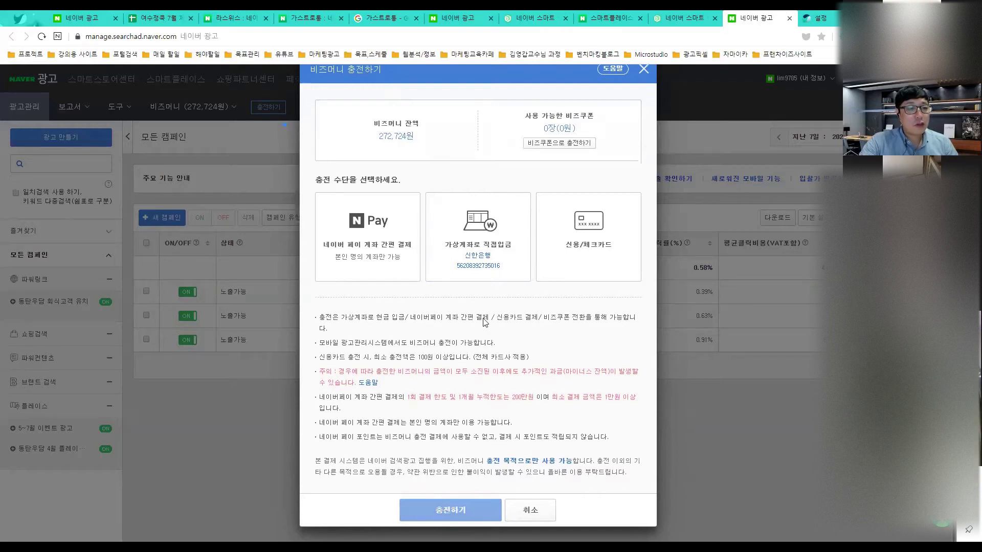
click(579, 259)
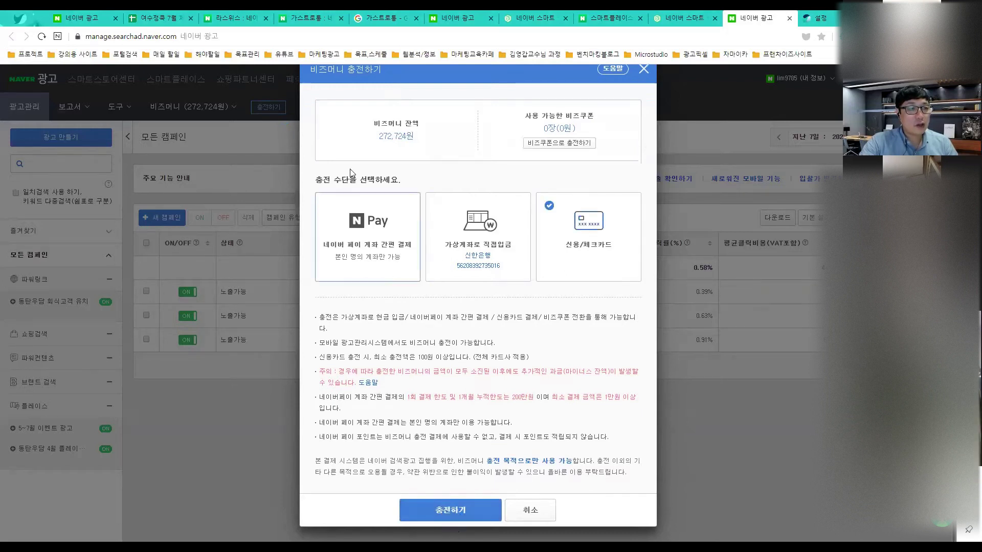
click(519, 508)
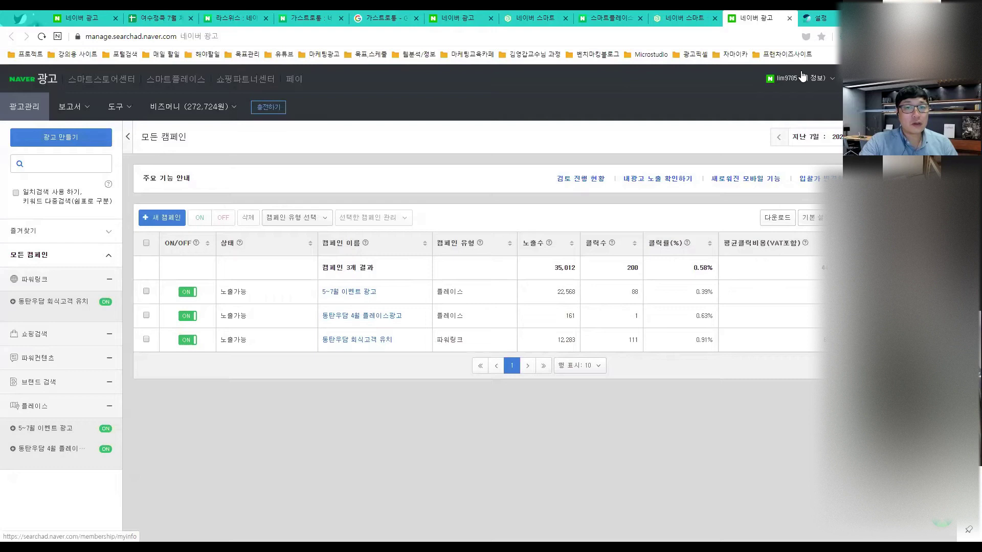
- Open the advertiser's 내 정보 page and examine the 계좌 정보 and 대행사 이용정보 sections
click(801, 77)
scroll(345, 321, down, 2)
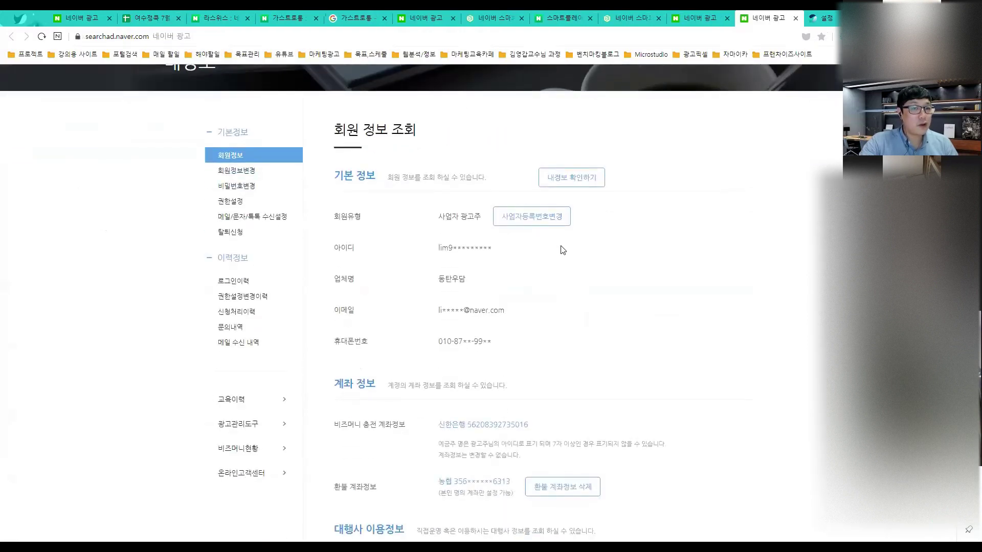
scroll(556, 317, down, 3)
scroll(555, 318, down, 1)
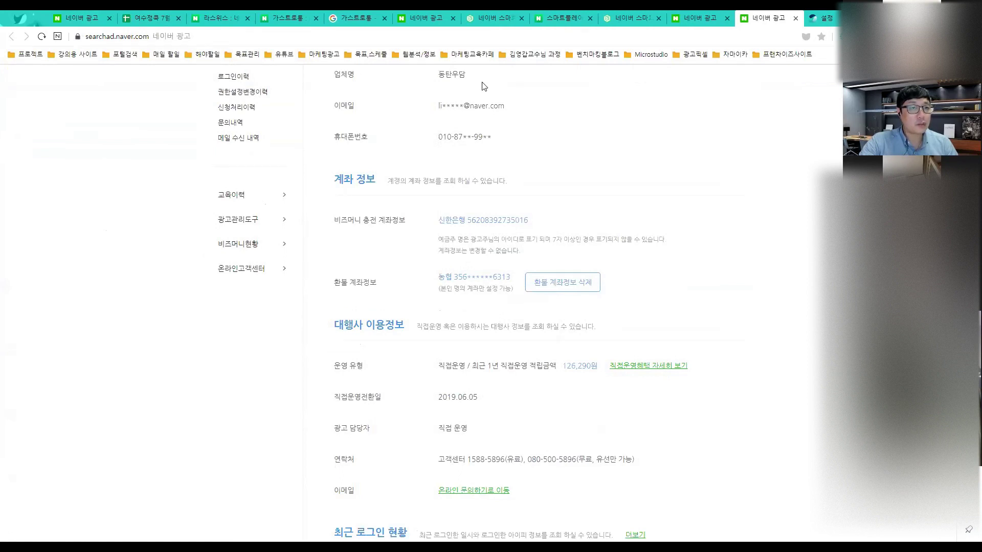
- Point an arrow at the 환불 계좌정보 삭제 option, clear it, and point another arrow at the 대행사 이용정보 section
mouse_move(489, 180)
mouse_down()
mouse_move(517, 273)
mouse_move(536, 271)
mouse_up()
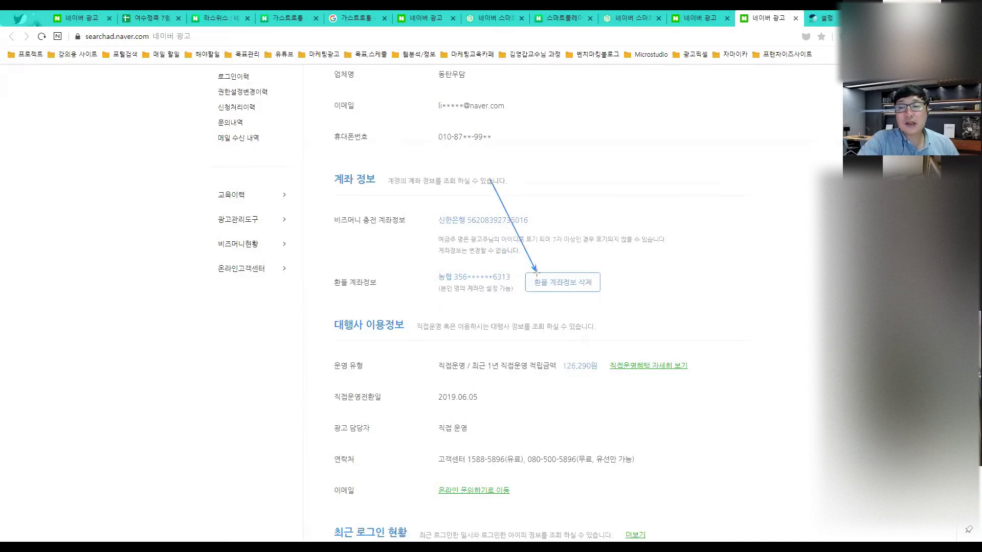
click(386, 124)
drag(466, 255, 488, 319)
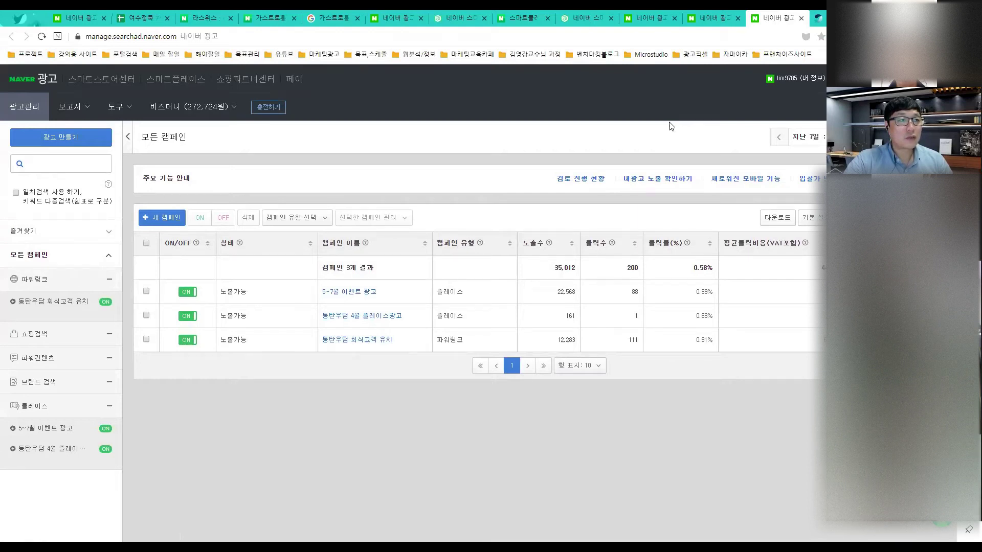
- Point an arrow at 광고 만들기, open the ad creation page, and clear the arrow
mouse_move(459, 190)
mouse_down()
mouse_move(138, 150)
mouse_move(271, 200)
mouse_move(113, 142)
mouse_up()
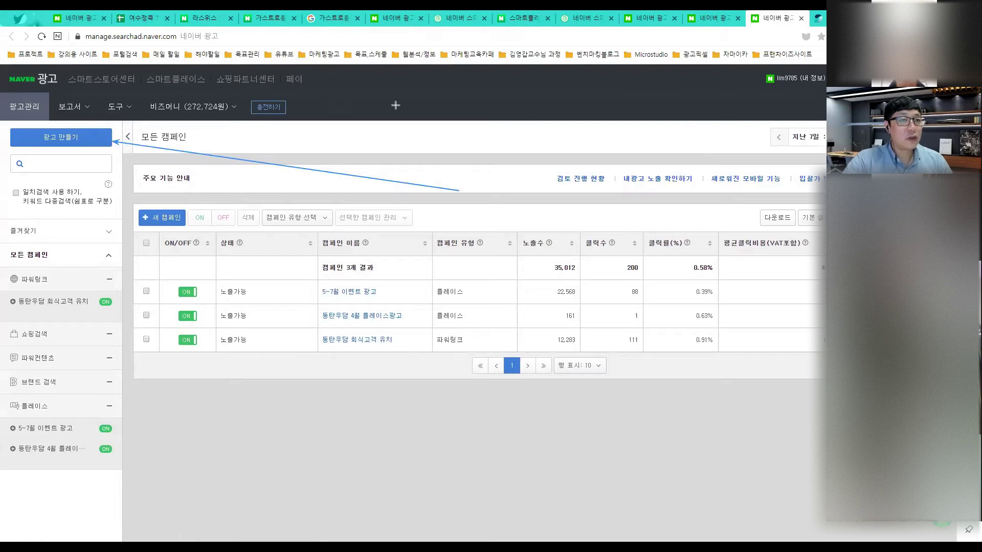
click(50, 136)
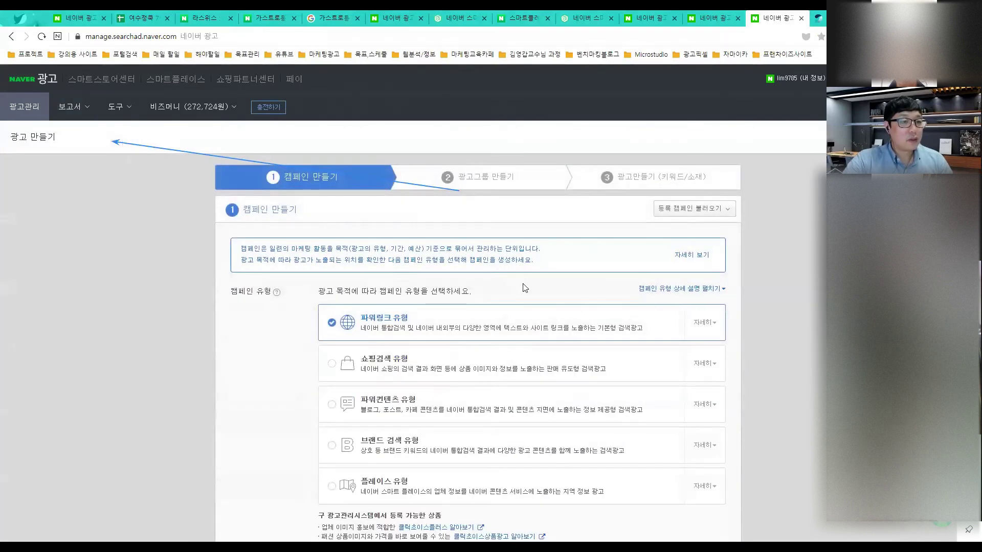
scroll(524, 286, down, 2)
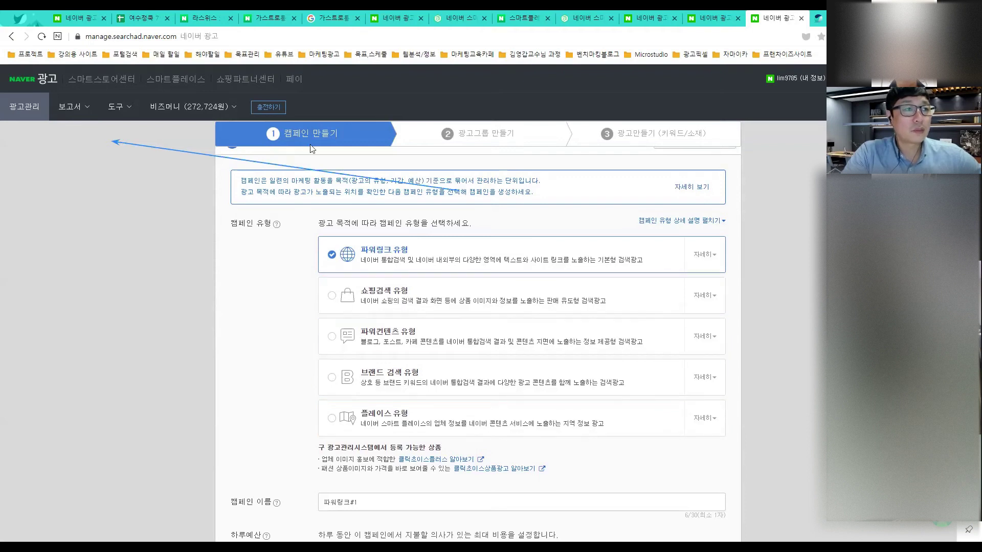
click(403, 88)
click(408, 188)
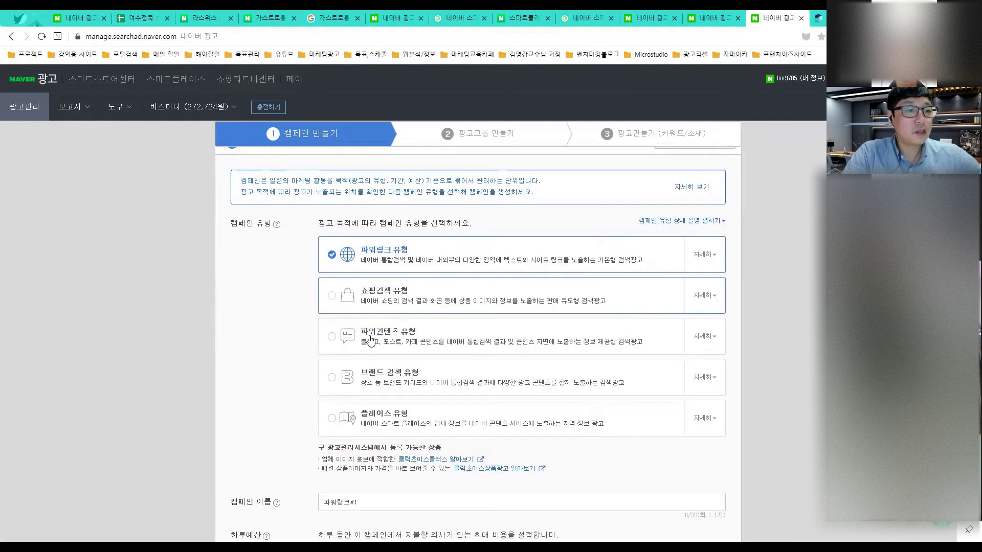
- Choose 플레이스 유형 as the campaign type, point out the 등록 가이드 question with an arrow, and answer it with 예
click(371, 427)
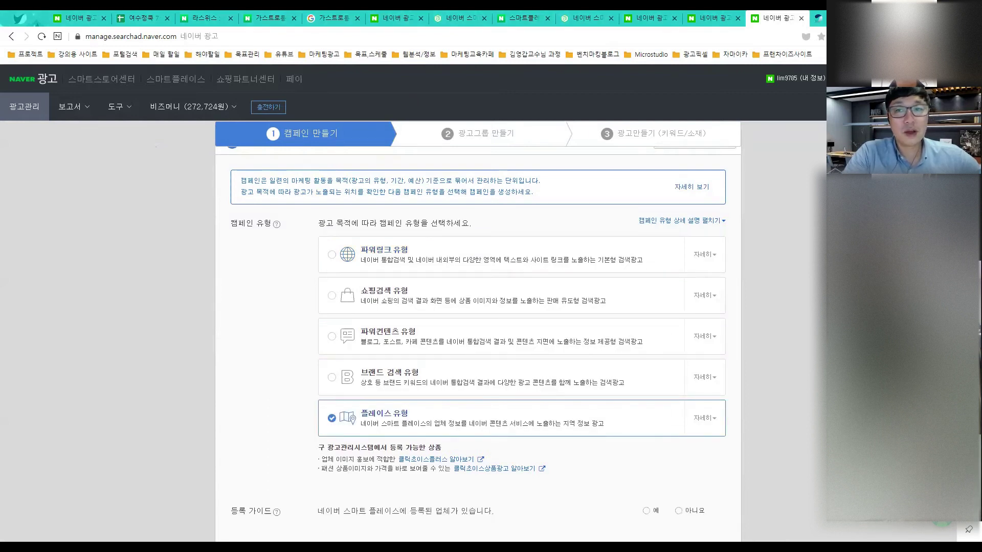
scroll(478, 332, down, 5)
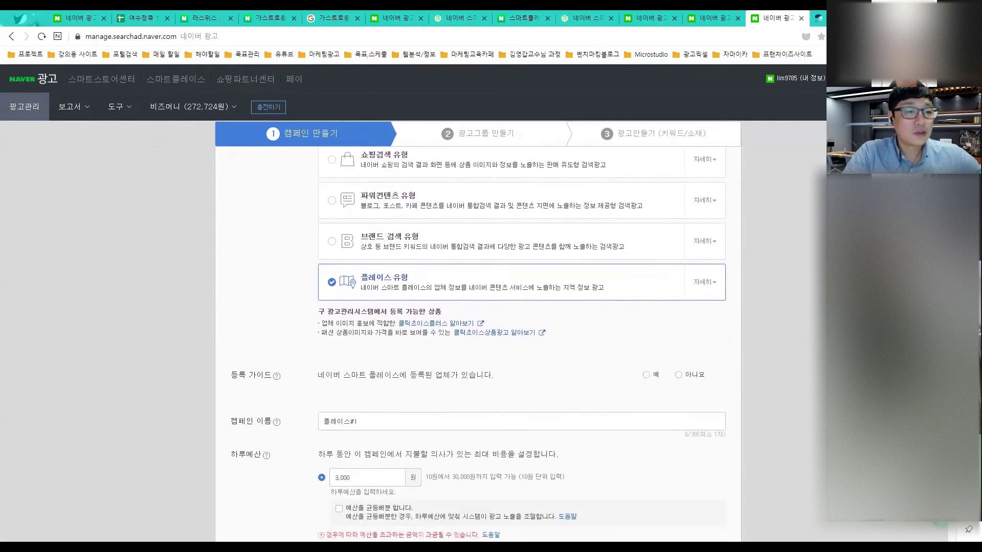
scroll(478, 332, down, 1)
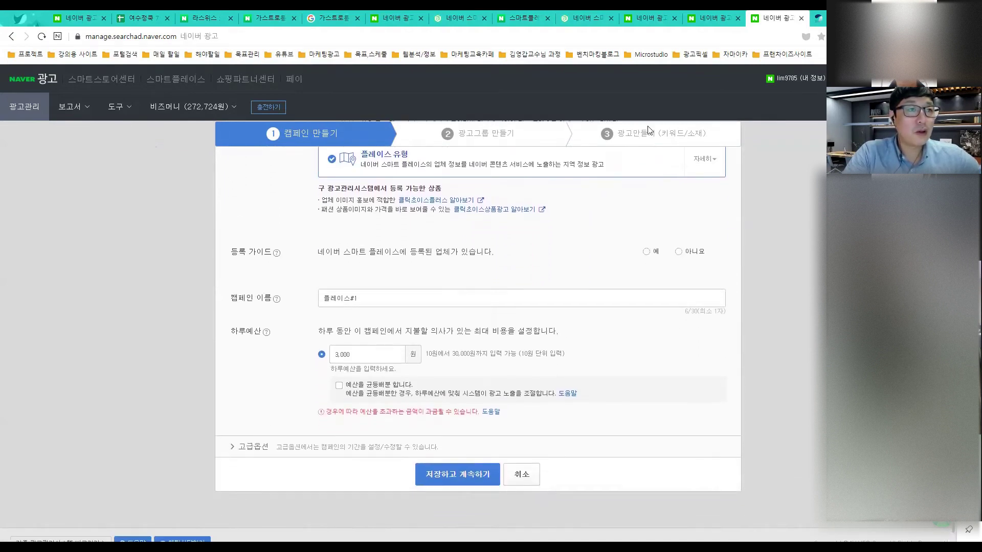
mouse_move(276, 195)
mouse_down()
mouse_move(314, 248)
mouse_move(640, 251)
mouse_up()
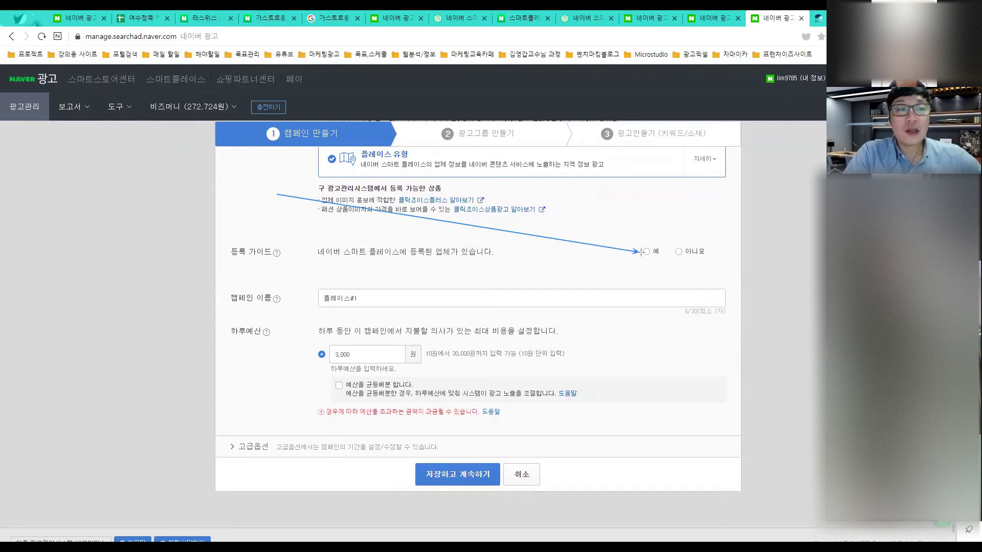
mouse_move(641, 251)
mouse_down()
mouse_move(675, 249)
mouse_move(588, 237)
mouse_move(650, 248)
mouse_move(588, 247)
mouse_up()
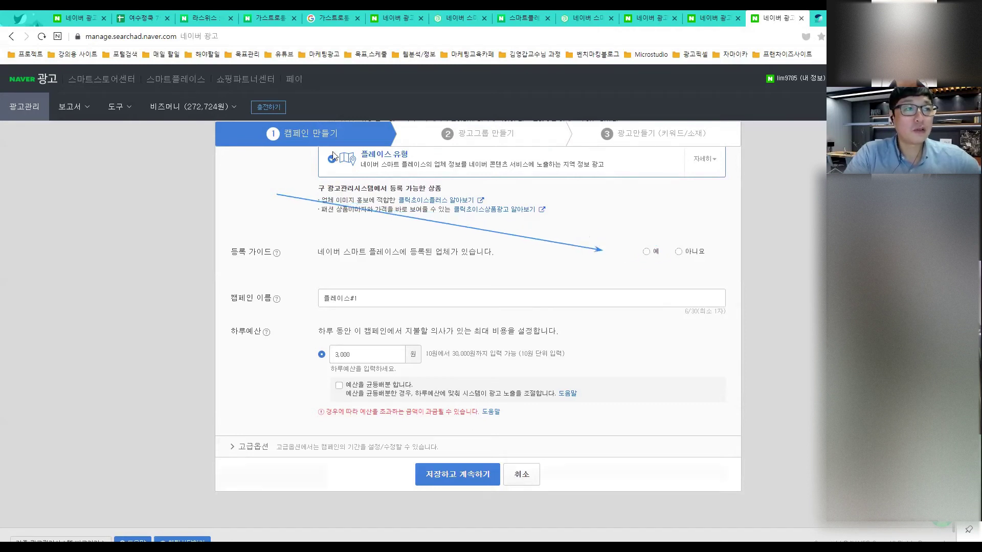
click(394, 81)
click(483, 233)
click(646, 252)
- Name the campaign 8월 여름휴가맞이 이벤트 광고
scroll(412, 313, down, 1)
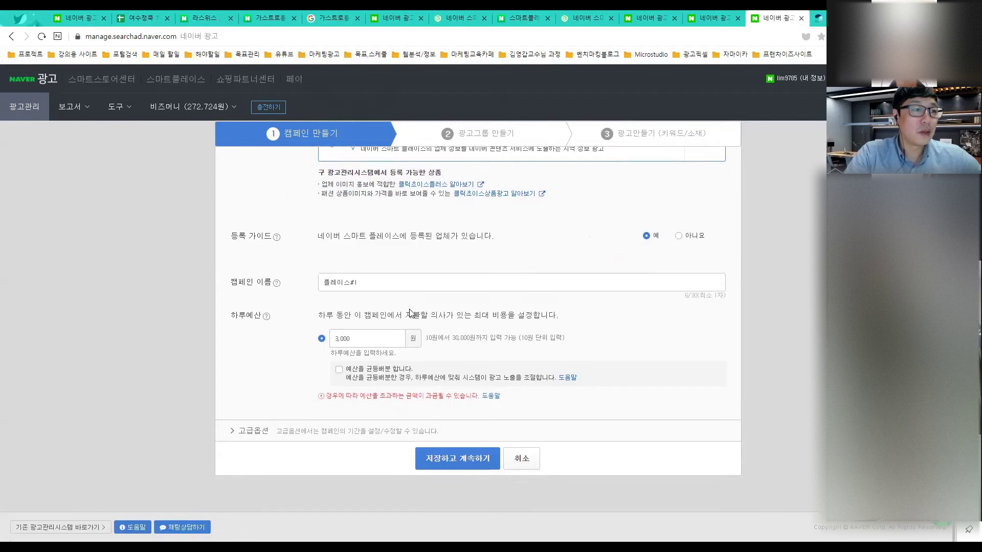
click(410, 285)
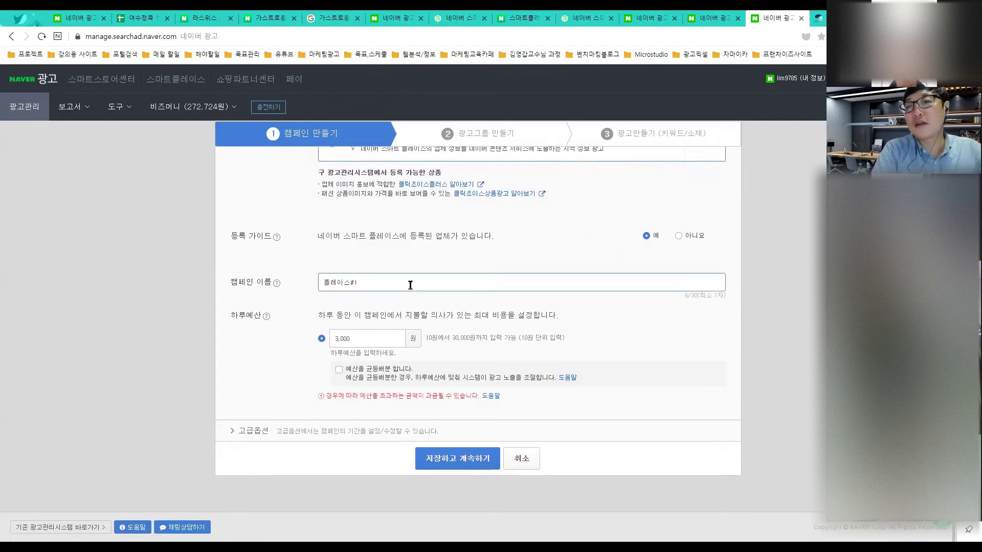
key(BackSpace)
key(BackSpace)
key(BackSpace)
key(BackSpace)
key(BackSpace)
text(8월)
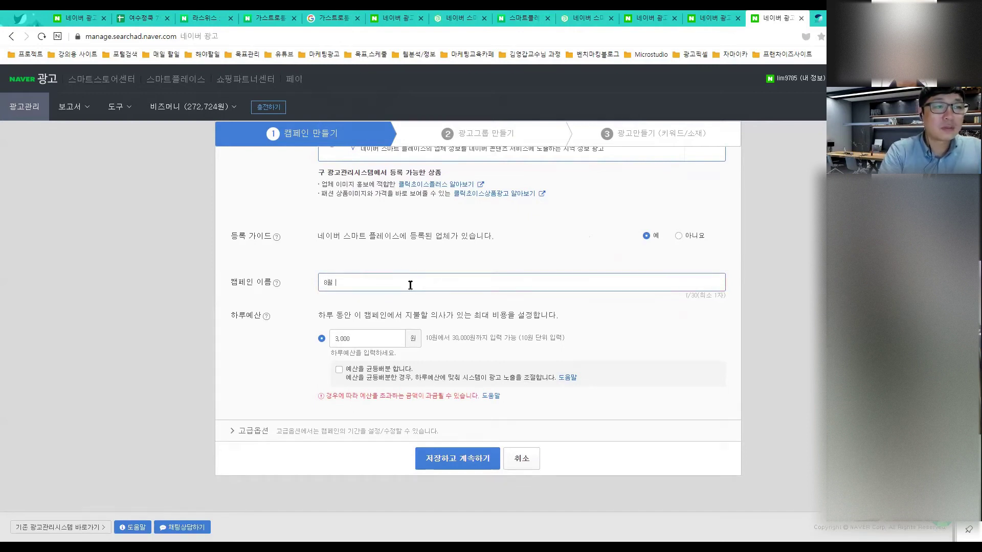
text( 여름맞이 이벤트)
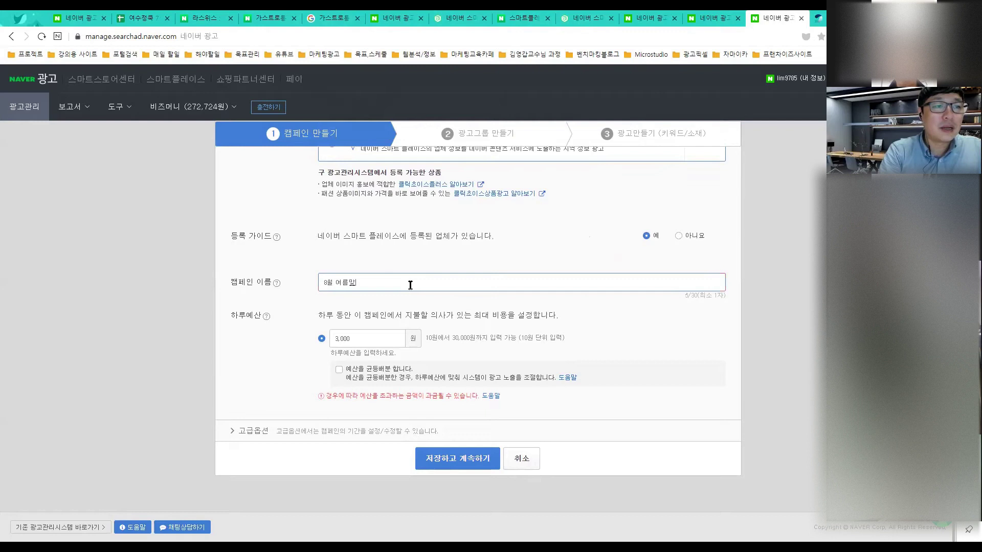
key(BackSpace)
key(BackSpace)
key(BackSpace)
key(BackSpace)
key(BackSpace)
key(BackSpace)
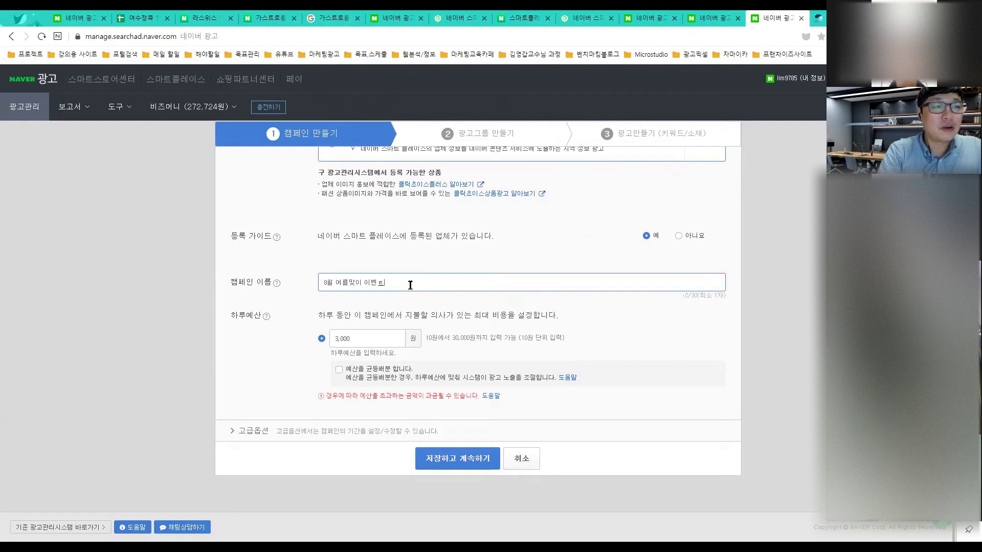
text(회가맞이 이벤)
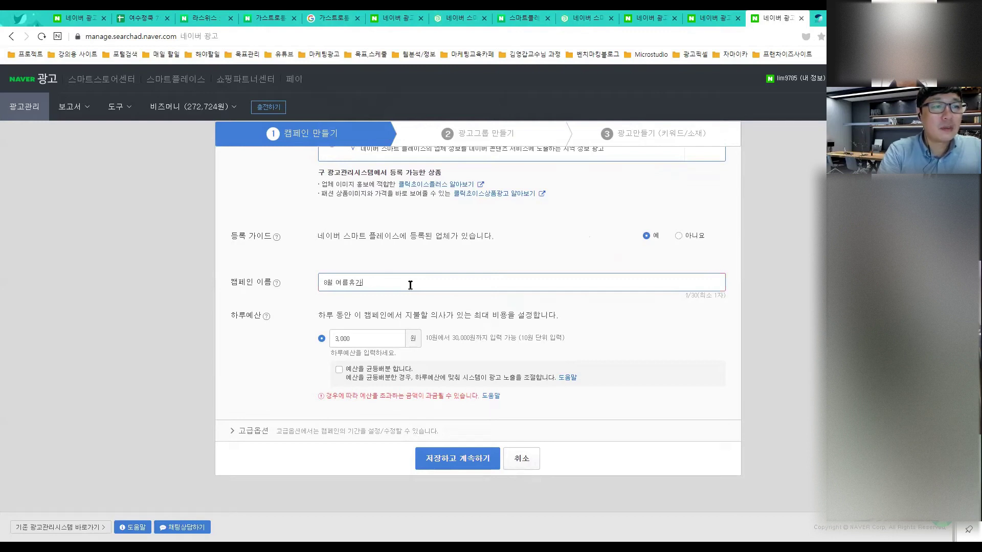
text(트)
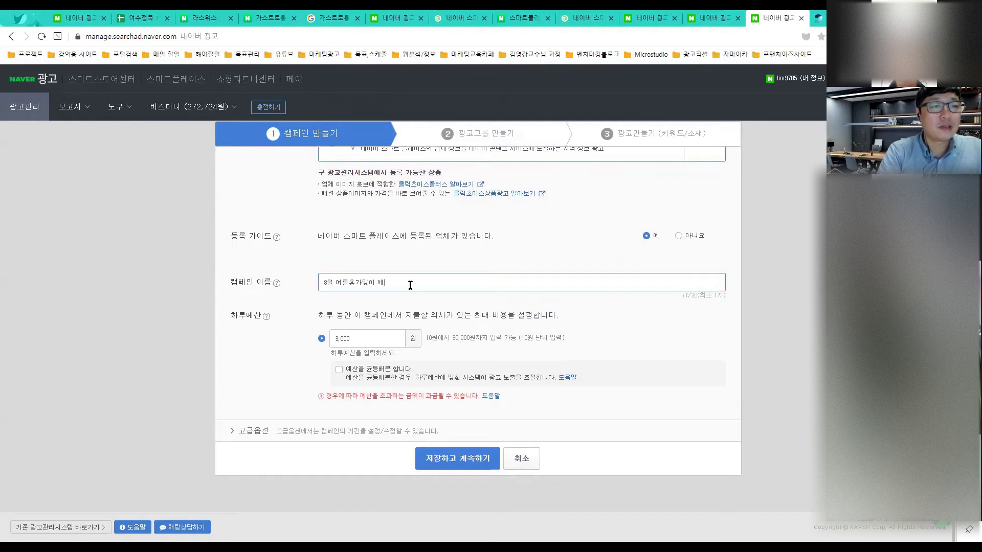
text( 광고)
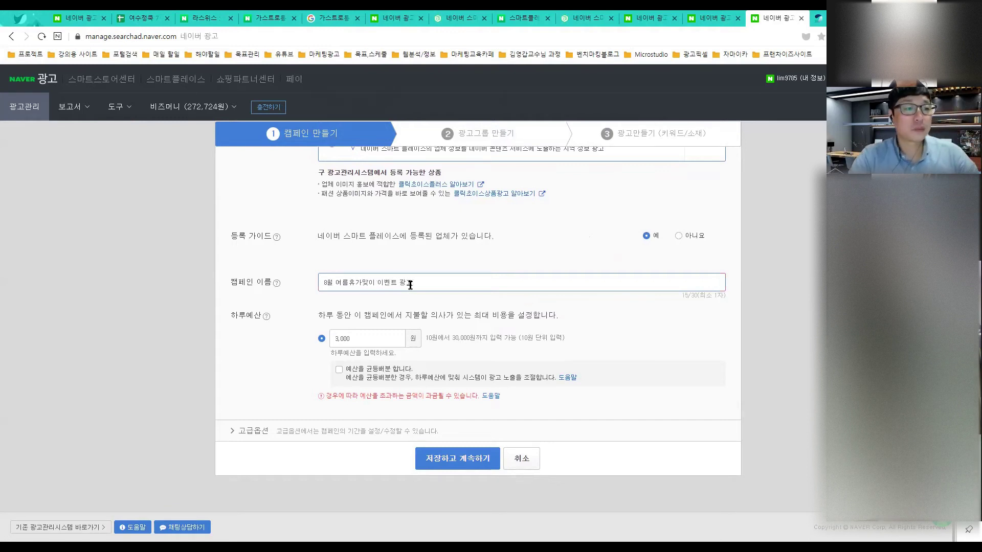
- Highlight the campaign's 하루예산 amount and clear the selection
click(386, 337)
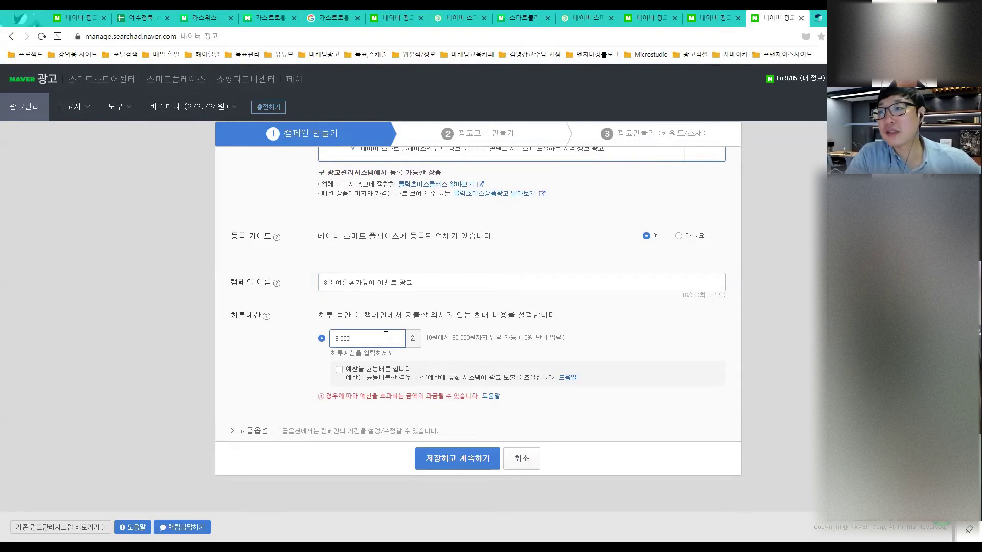
drag(386, 336, 269, 338)
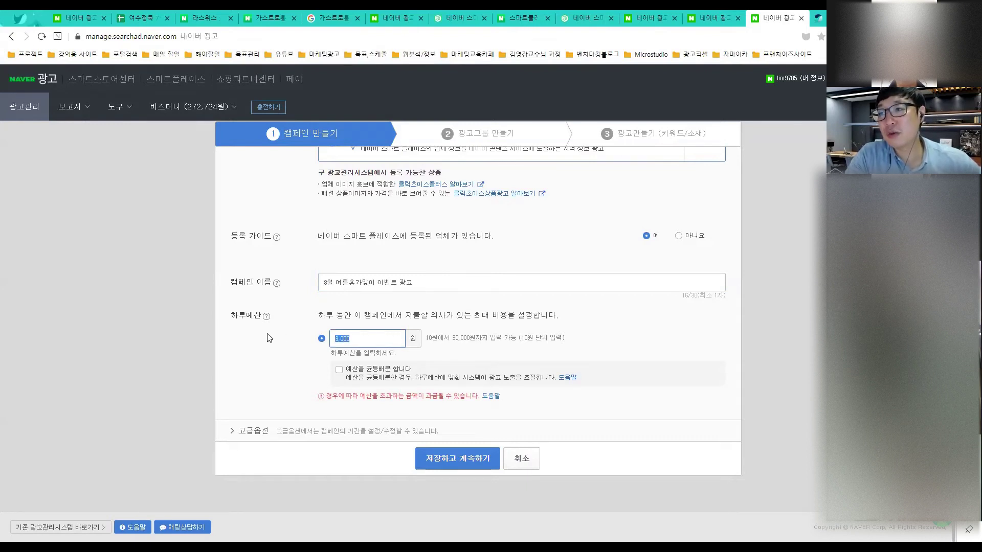
click(394, 336)
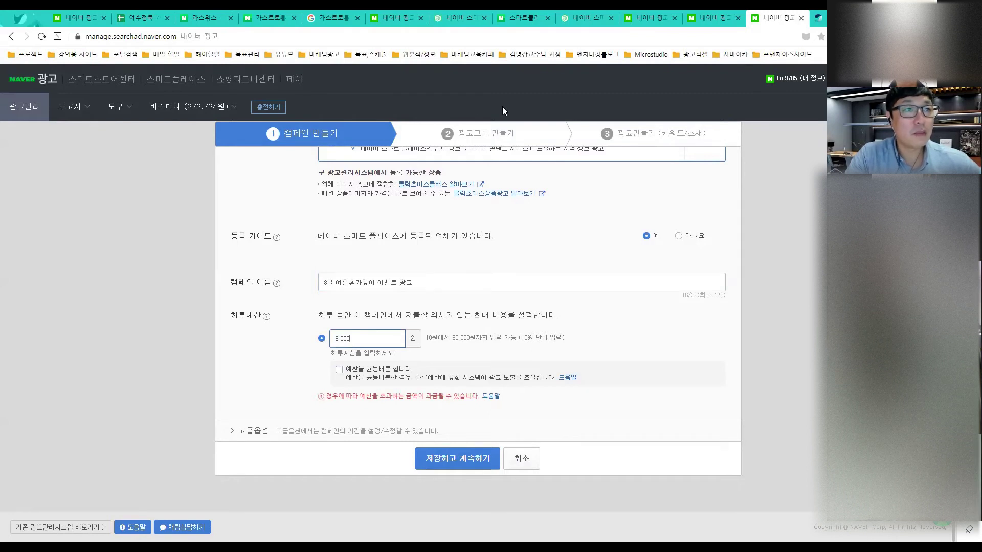
- Point out and enable 예산을 균등배분 합니다 for the daily budget, then save the campaign and continue to the ad group
mouse_move(287, 291)
mouse_down()
mouse_move(320, 361)
mouse_move(335, 366)
mouse_up()
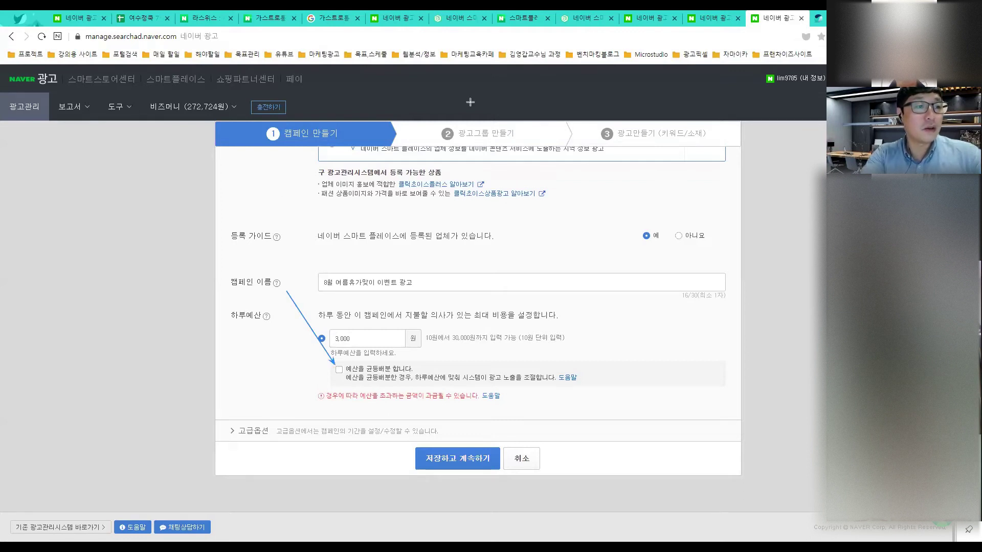
drag(355, 239, 280, 335)
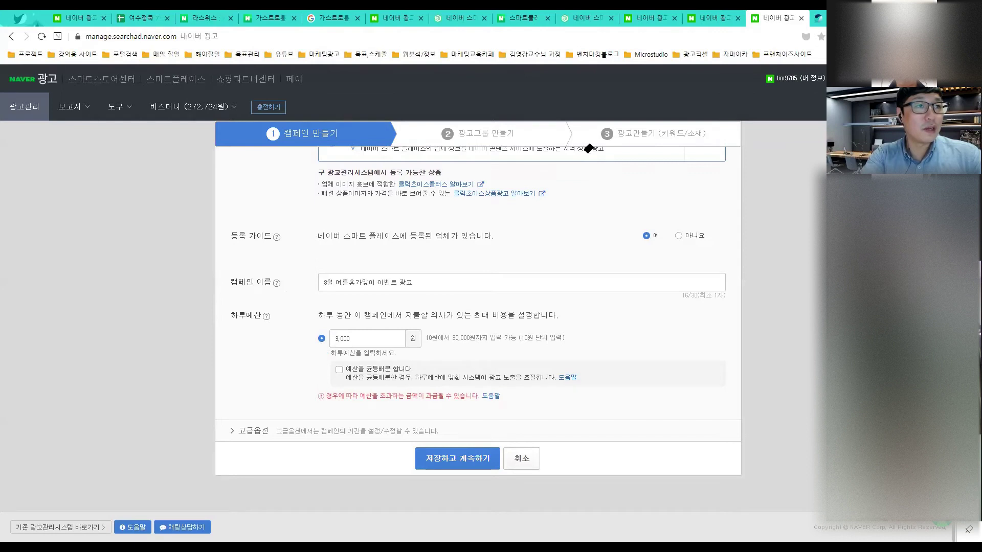
click(339, 371)
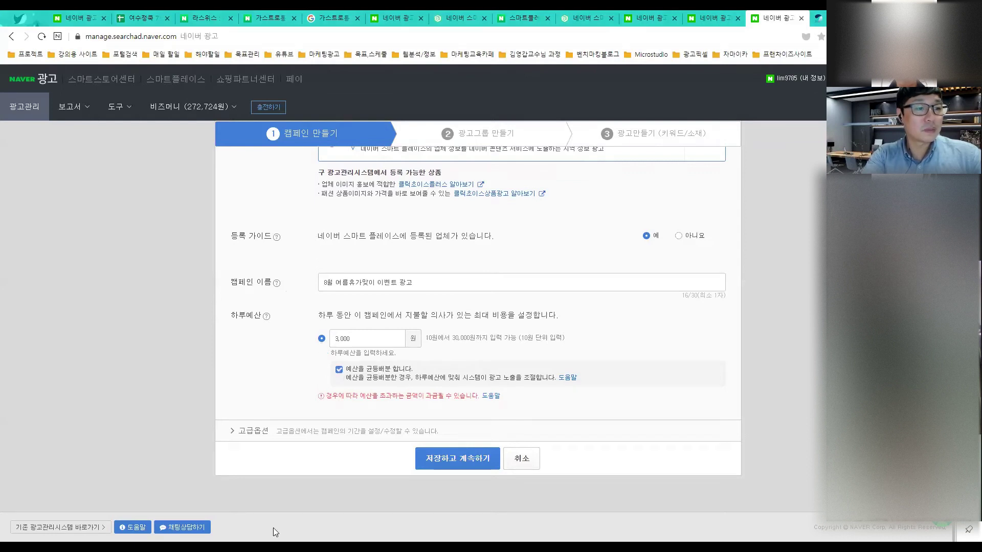
click(445, 460)
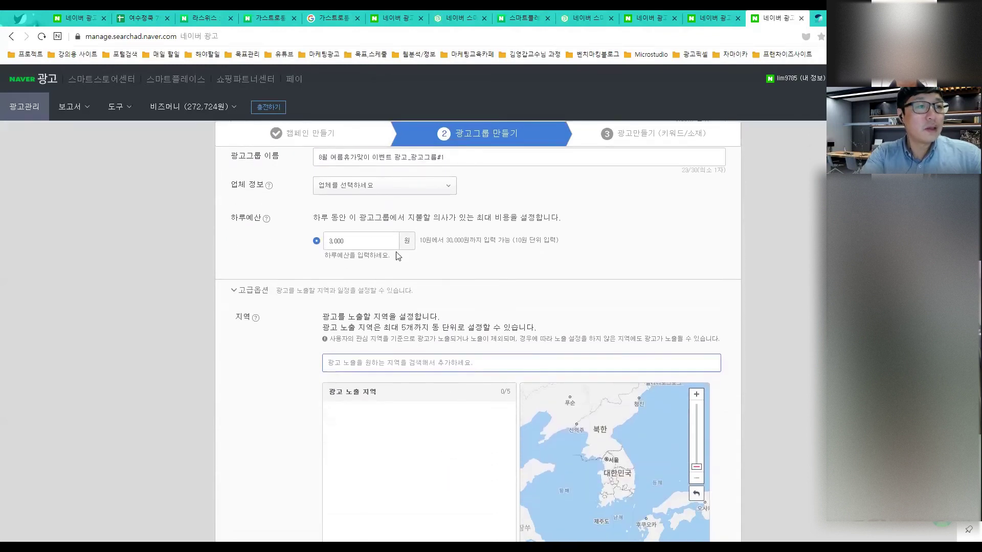
- Select 동탄우담 as the ad group's 업체 정보 and point out its 하루예산 field
click(400, 186)
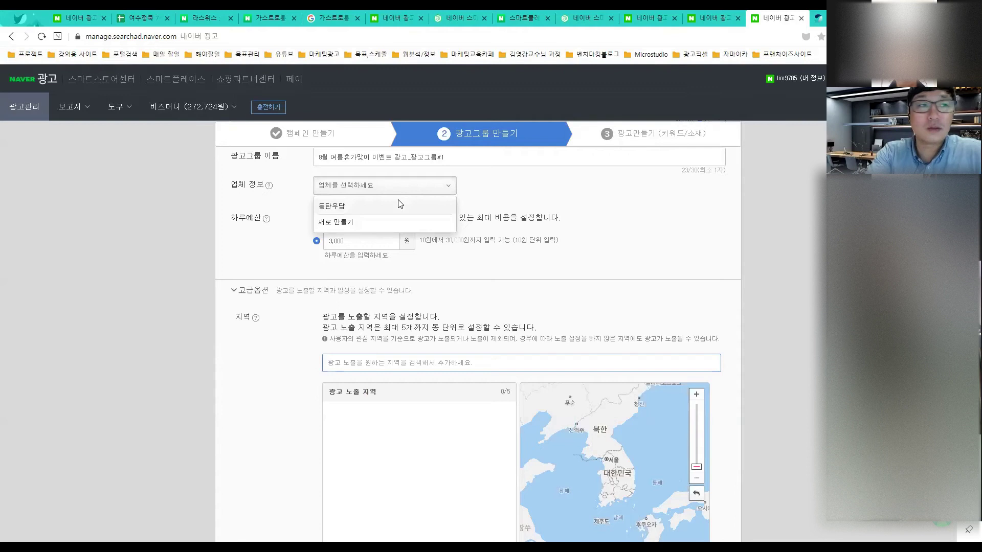
click(401, 205)
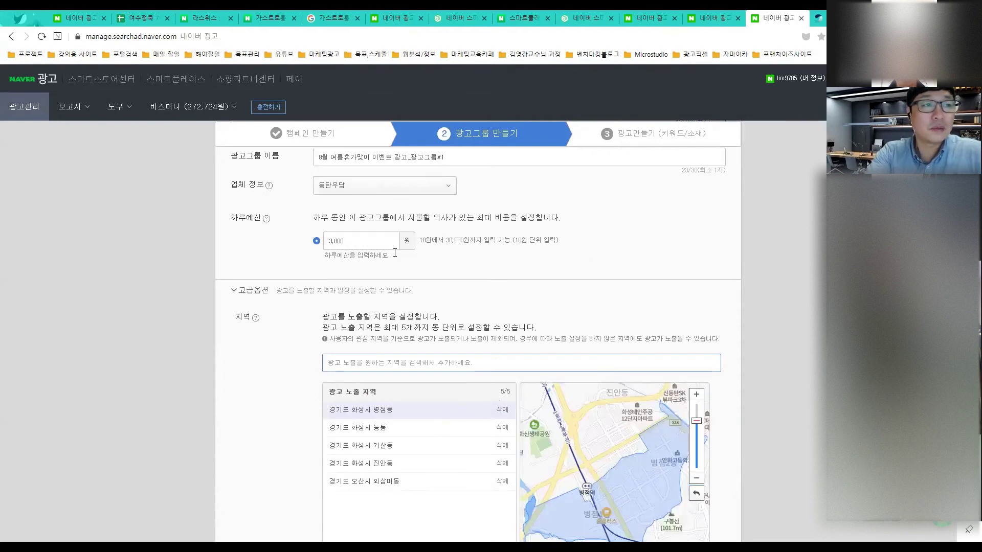
click(383, 243)
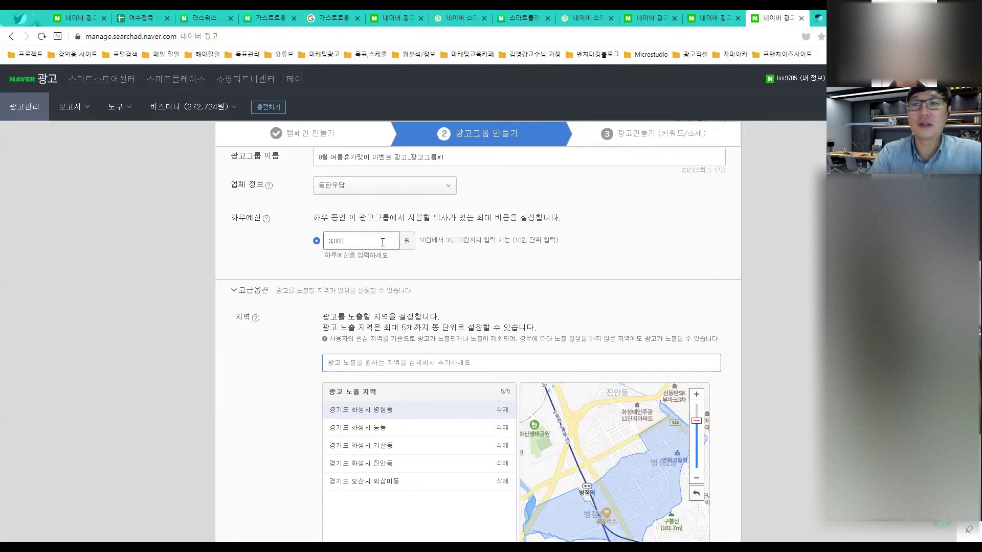
click(463, 246)
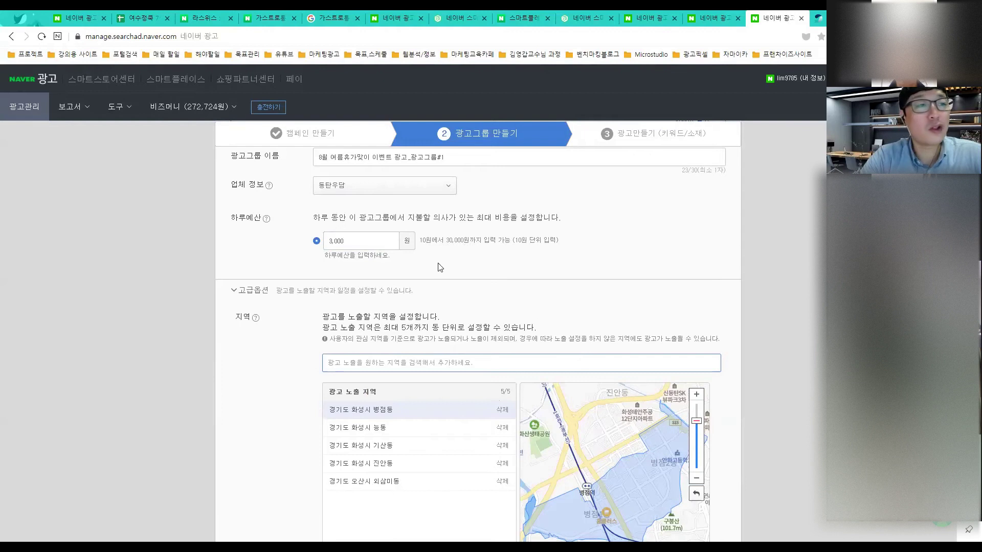
- Examine the ad group's 지역 settings, pointing an arrow at the highlighted map area and the region search field
scroll(516, 329, down, 1)
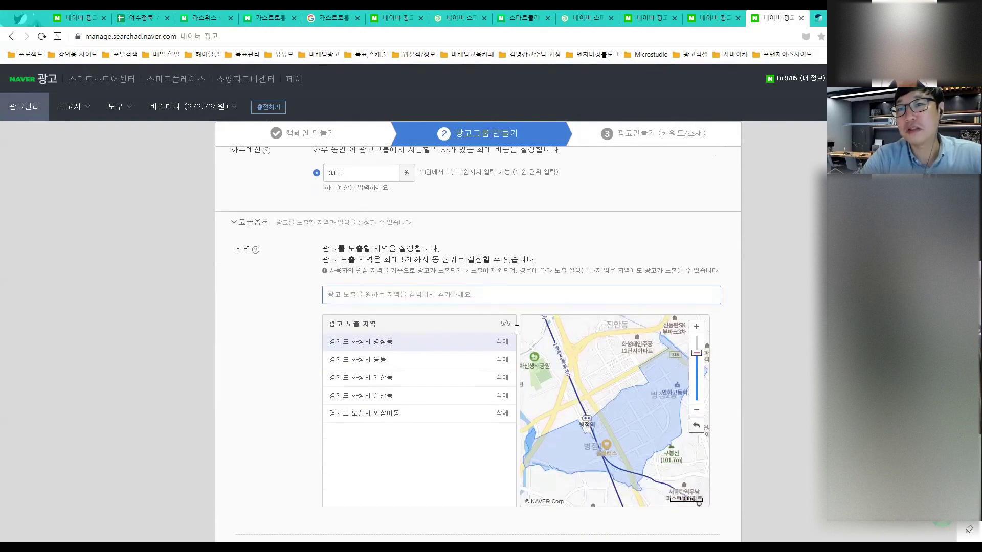
scroll(517, 332, down, 1)
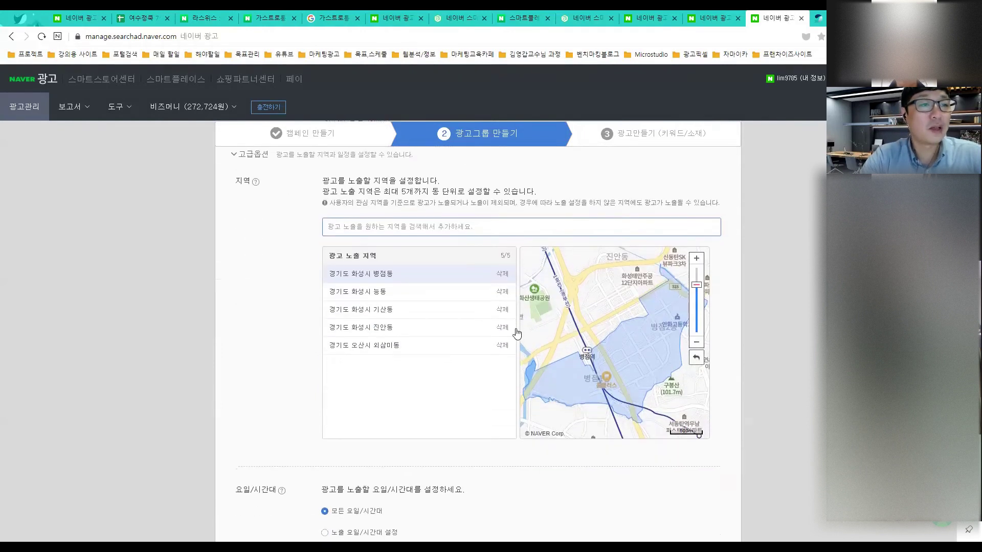
scroll(516, 333, down, 1)
scroll(517, 333, up, 1)
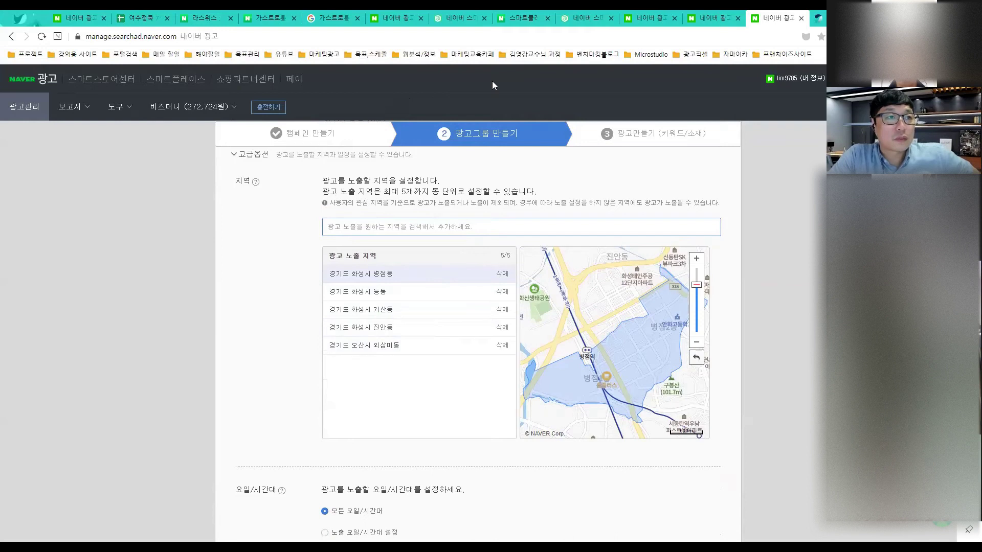
drag(466, 187, 621, 348)
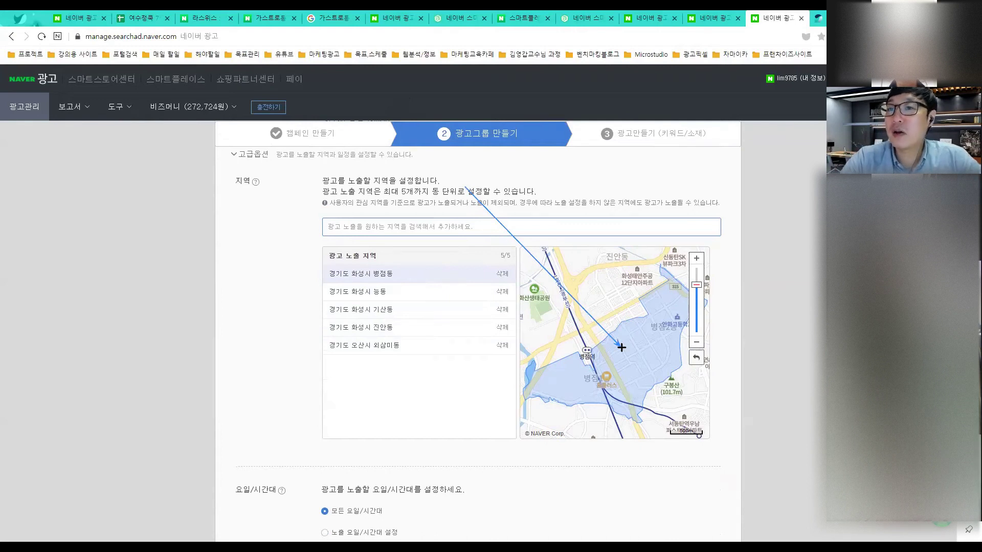
mouse_move(621, 347)
mouse_down()
mouse_move(582, 387)
mouse_move(676, 326)
mouse_move(651, 369)
mouse_move(601, 363)
mouse_move(494, 268)
mouse_move(507, 246)
mouse_move(521, 245)
mouse_move(522, 287)
mouse_move(500, 273)
mouse_move(520, 244)
mouse_move(513, 215)
mouse_up()
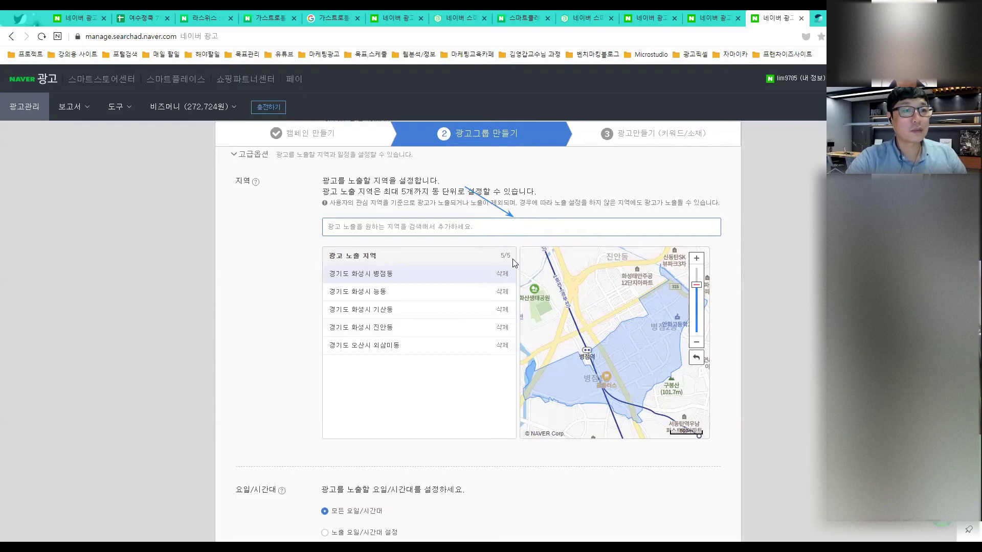
- Remove 경기도 화성시 병점동 from the ad exposure regions, search for 병점동 and add it back
click(503, 274)
click(427, 230)
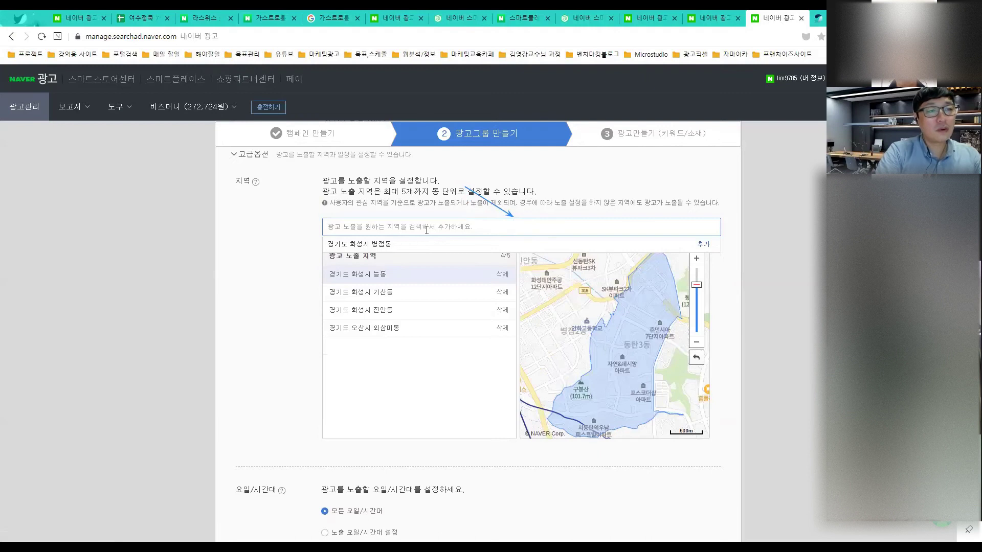
text(화서ㅇㄷ)
key(BackSpace)
key(BackSpace)
key(BackSpace)
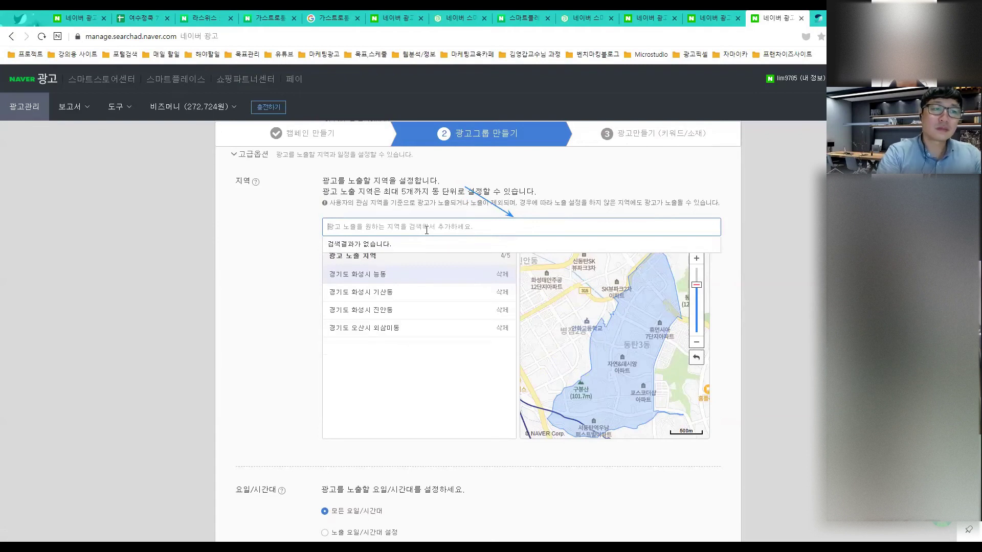
text(병점)
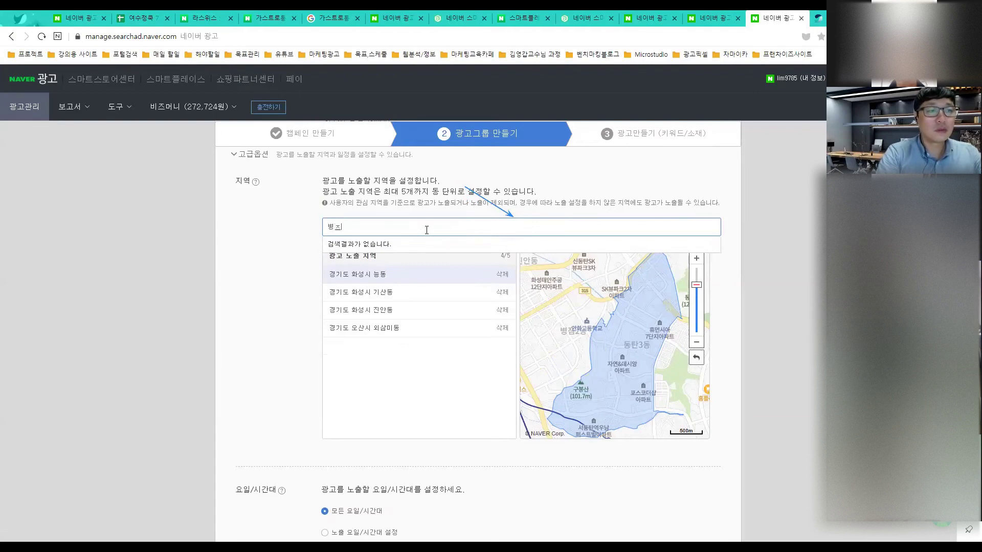
text(동)
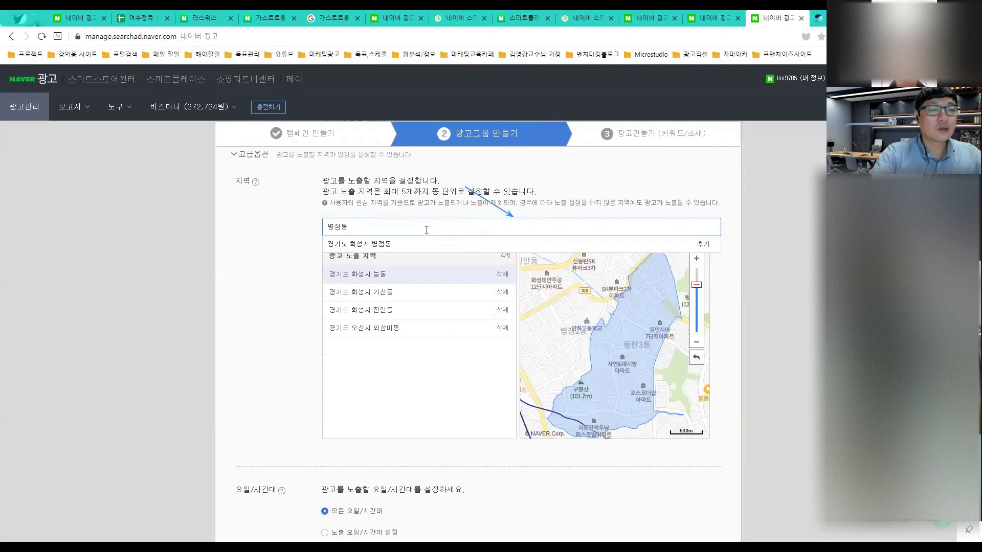
click(704, 244)
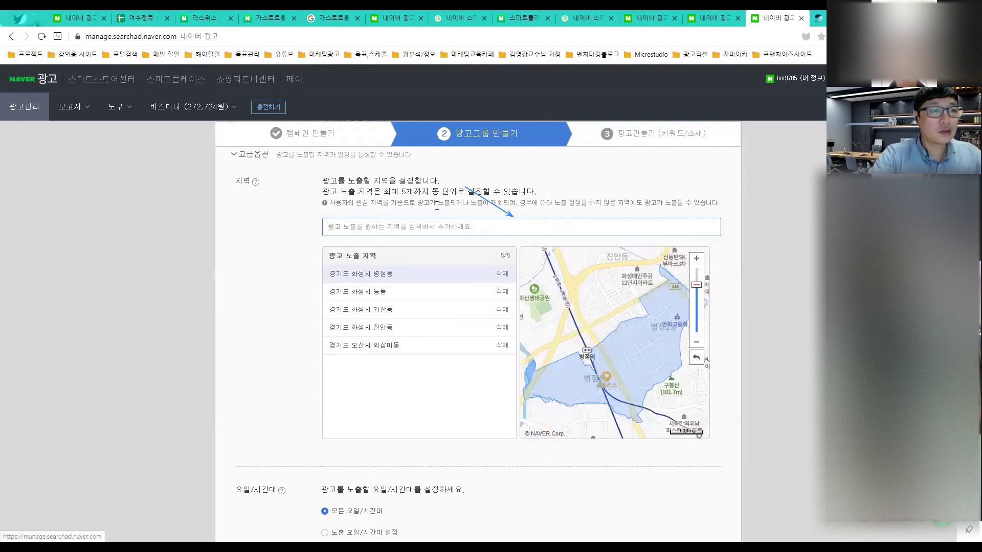
- Search for 인계동, remove 경기도 화성시 병점동 from the regions and try to add 경기도 수원시 팔달구 인계동
text(인계동)
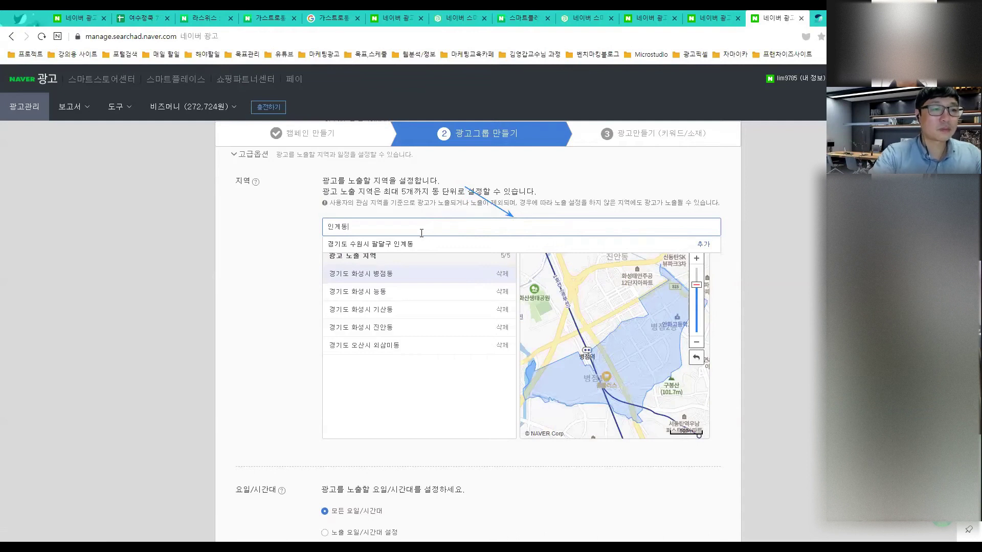
click(499, 274)
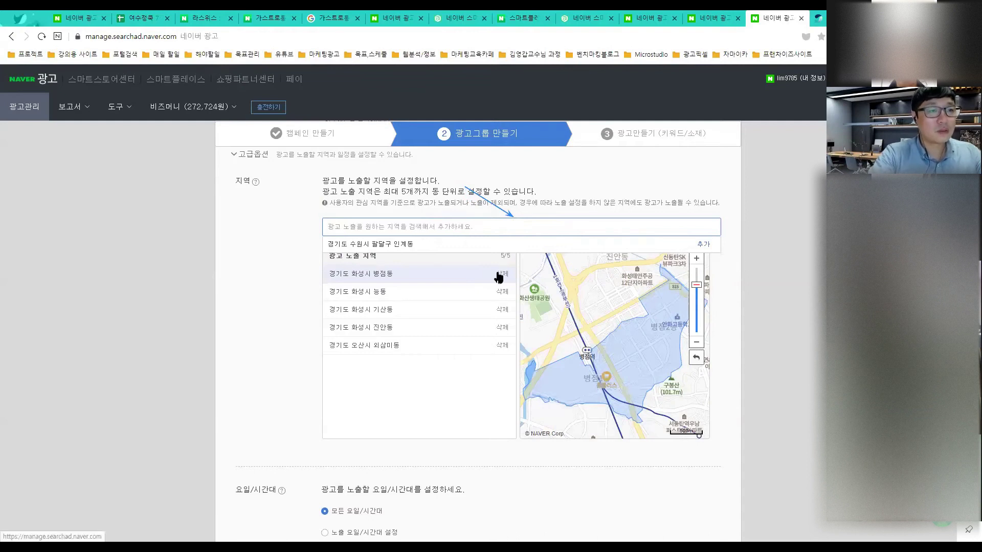
click(436, 231)
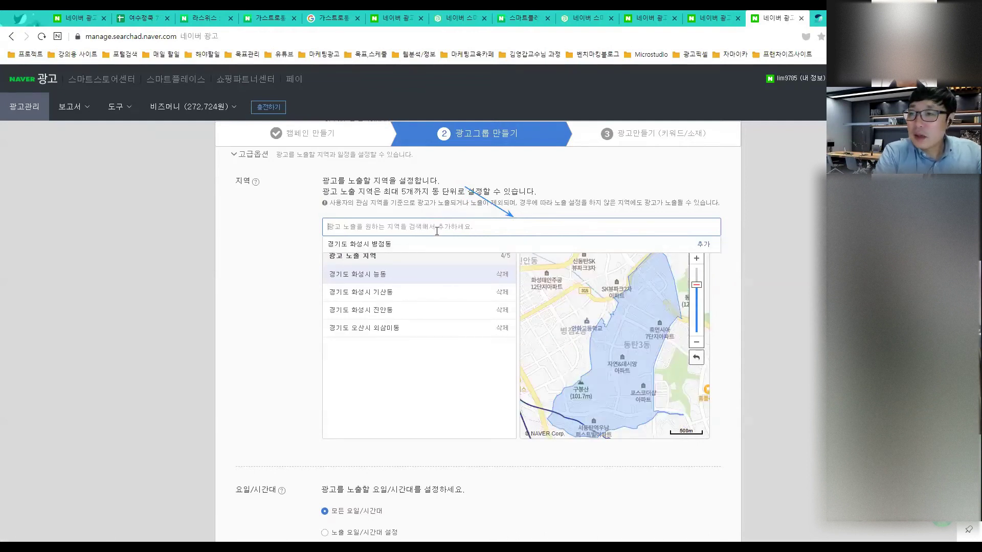
text(인고)
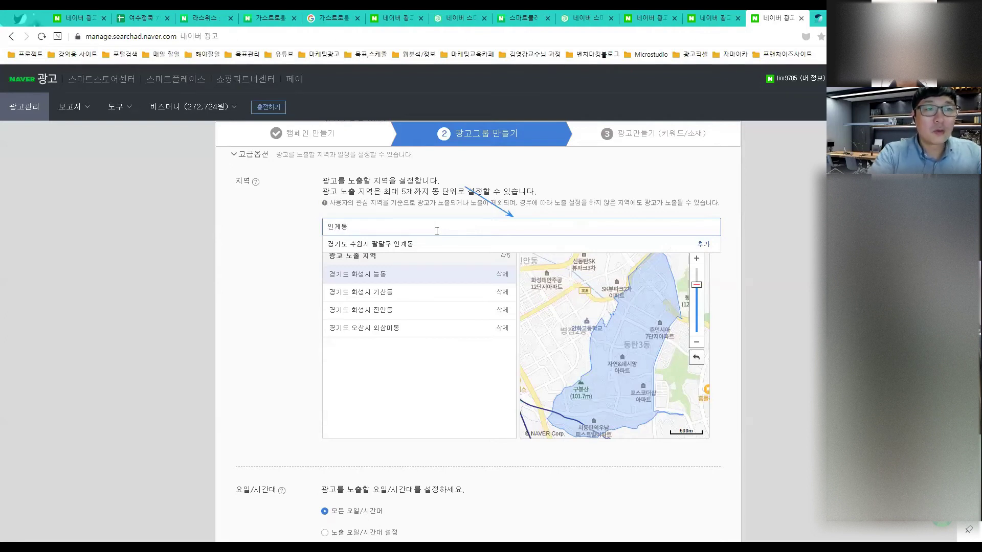
click(703, 245)
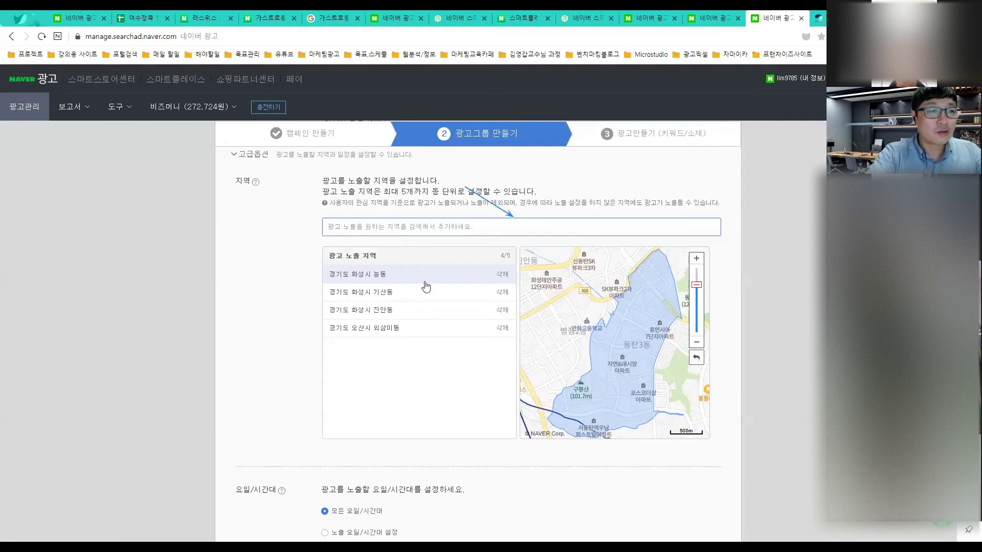
- Search for 병점동 and restore 경기도 화성시 병점동 to the ad exposure regions
click(455, 233)
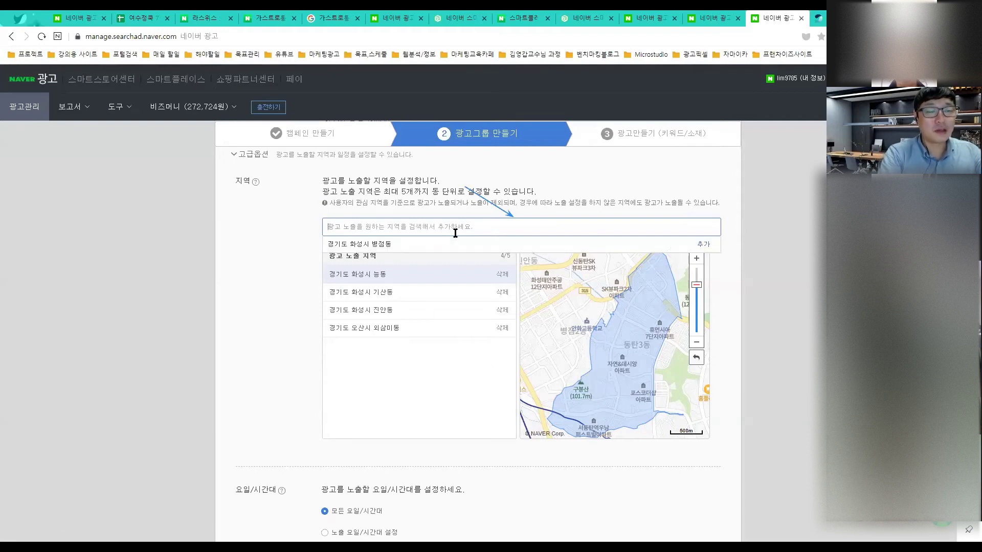
text(비)
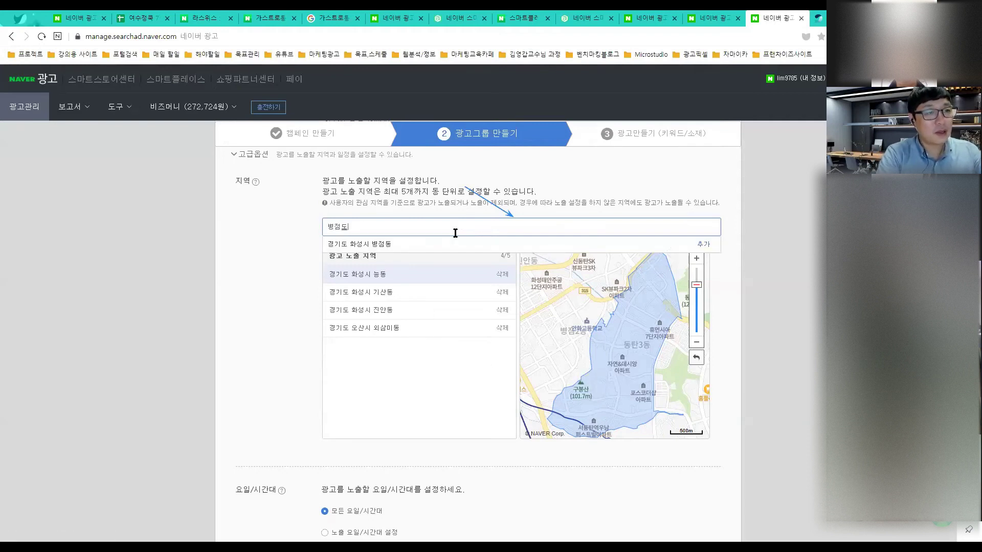
click(449, 246)
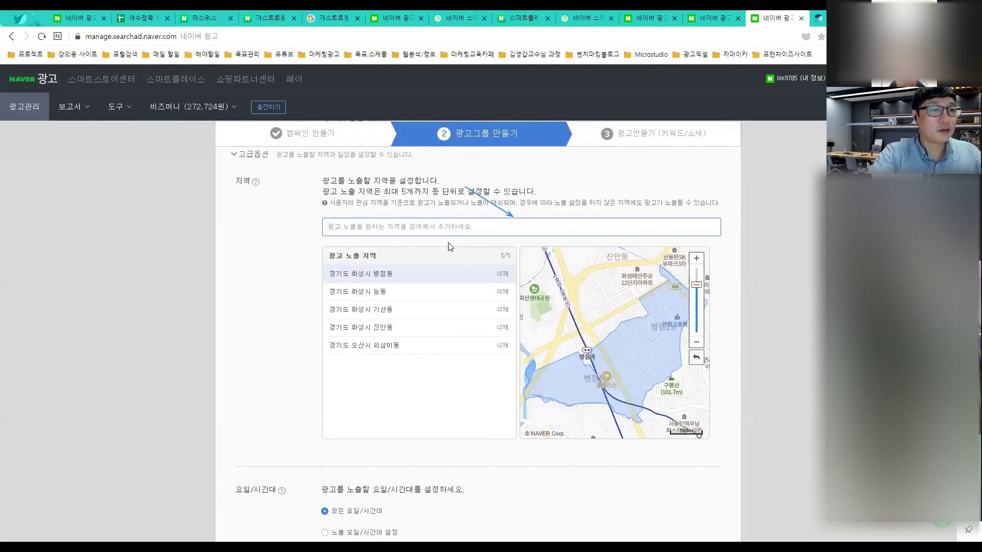
- Choose 노출 요일/시간대 설정 and turn off exposure from 01:00 to 09:00 on every day of the week
scroll(465, 412, down, 5)
scroll(466, 412, up, 2)
scroll(466, 412, down, 1)
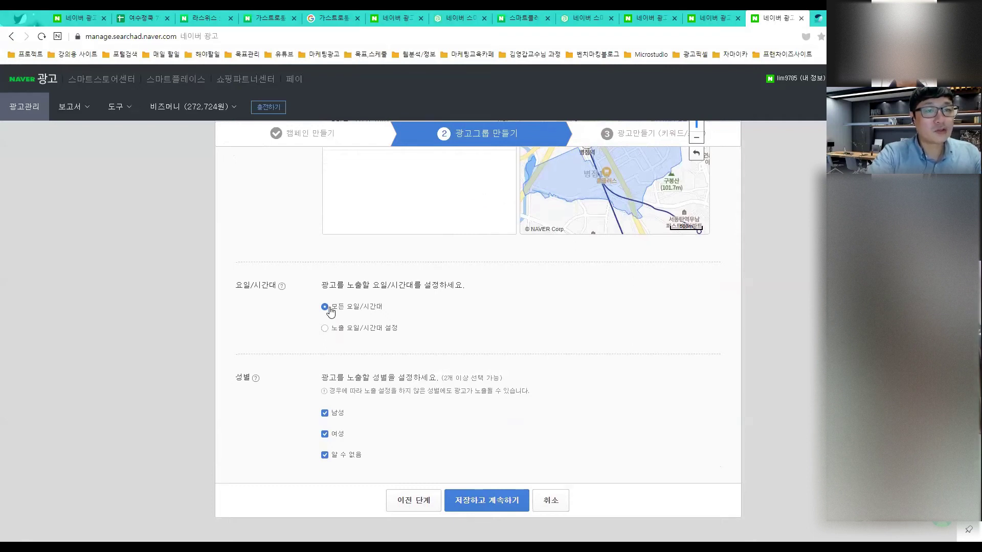
scroll(331, 312, up, 2)
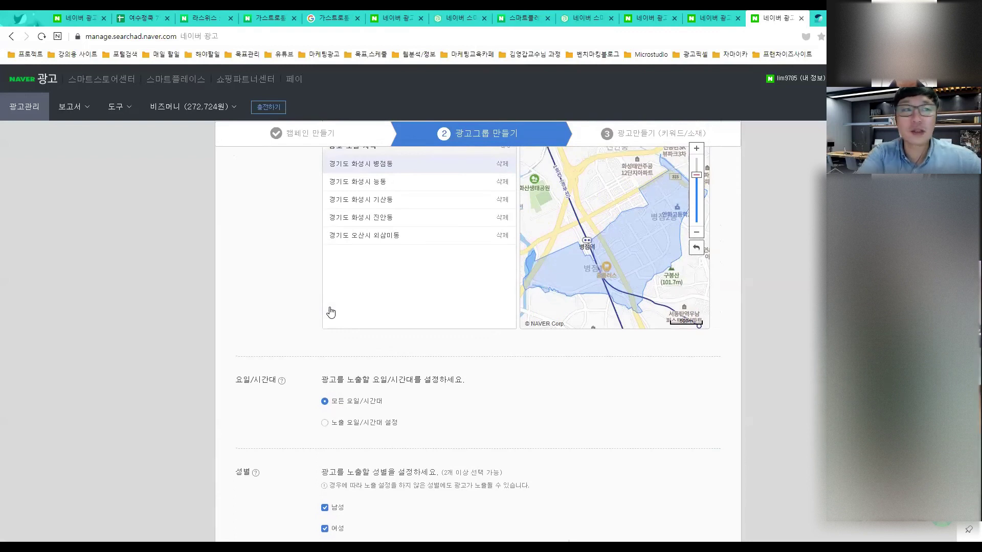
scroll(355, 407, down, 1)
scroll(355, 406, down, 1)
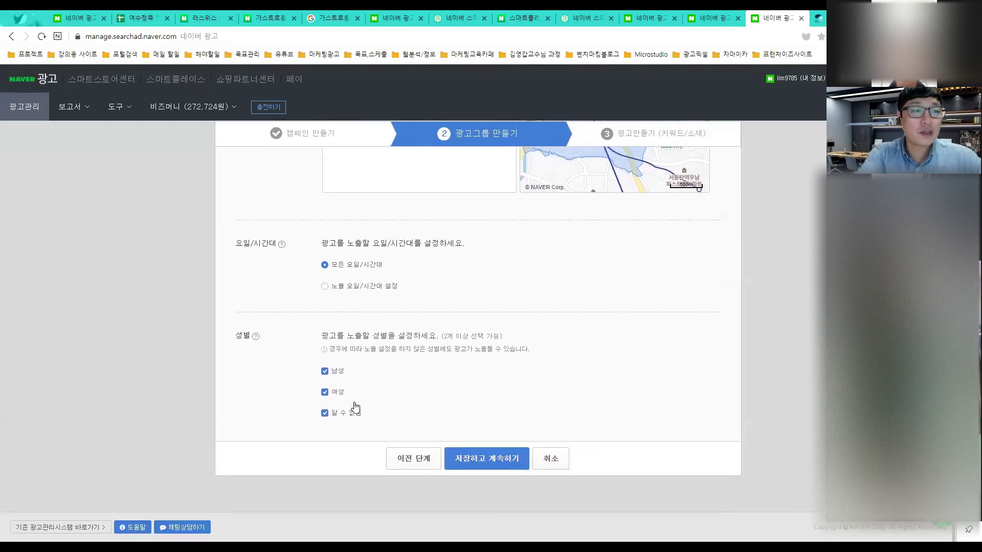
click(330, 289)
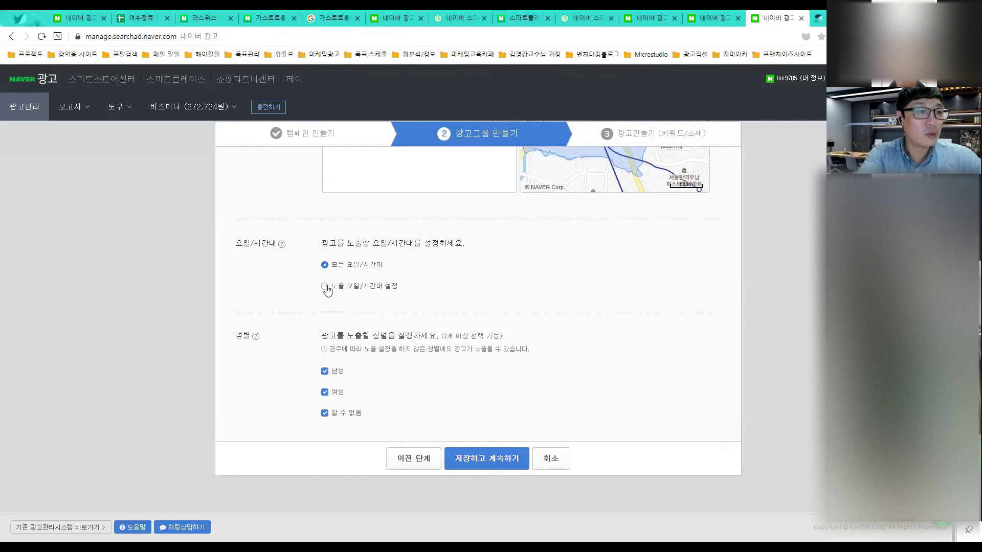
scroll(332, 296, down, 2)
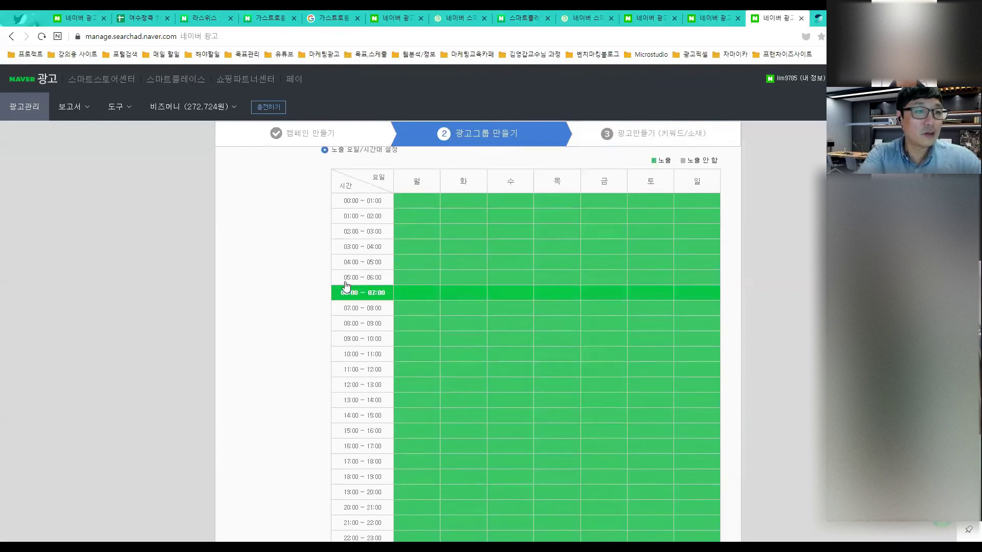
click(402, 214)
click(469, 217)
mouse_move(469, 217)
mouse_down()
mouse_move(692, 224)
mouse_move(690, 320)
mouse_move(436, 325)
mouse_move(421, 225)
mouse_move(464, 302)
mouse_move(541, 230)
mouse_move(561, 313)
mouse_move(624, 236)
mouse_move(639, 237)
mouse_move(650, 307)
mouse_up()
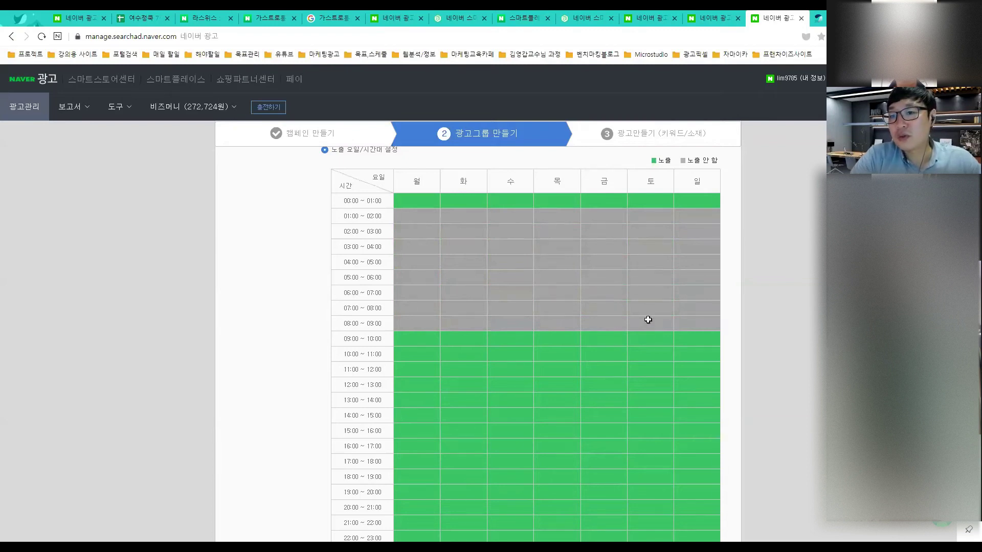
- Review the ad group's schedule and 성별 settings, then save the ad group and continue to 광고만들기
scroll(647, 320, down, 3)
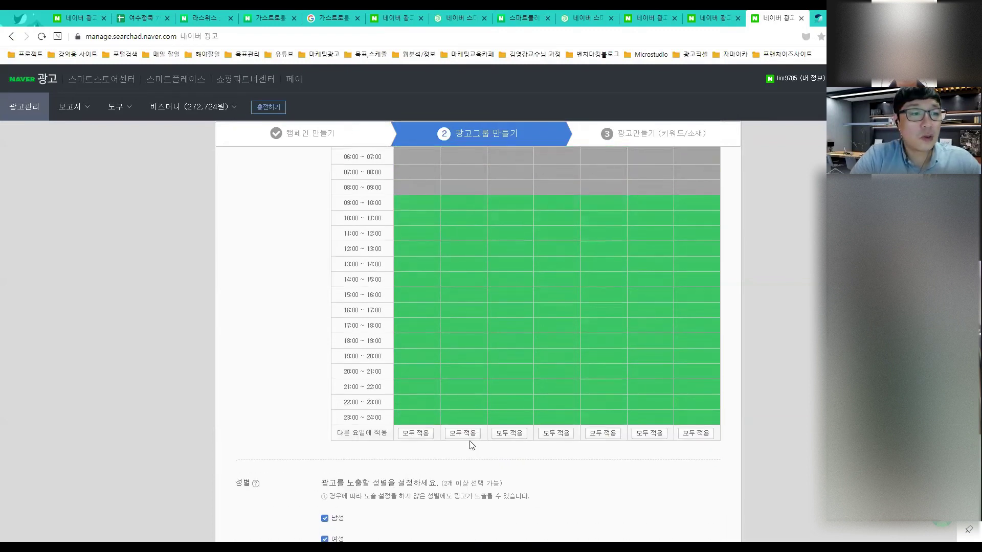
scroll(465, 362, up, 5)
scroll(463, 356, down, 3)
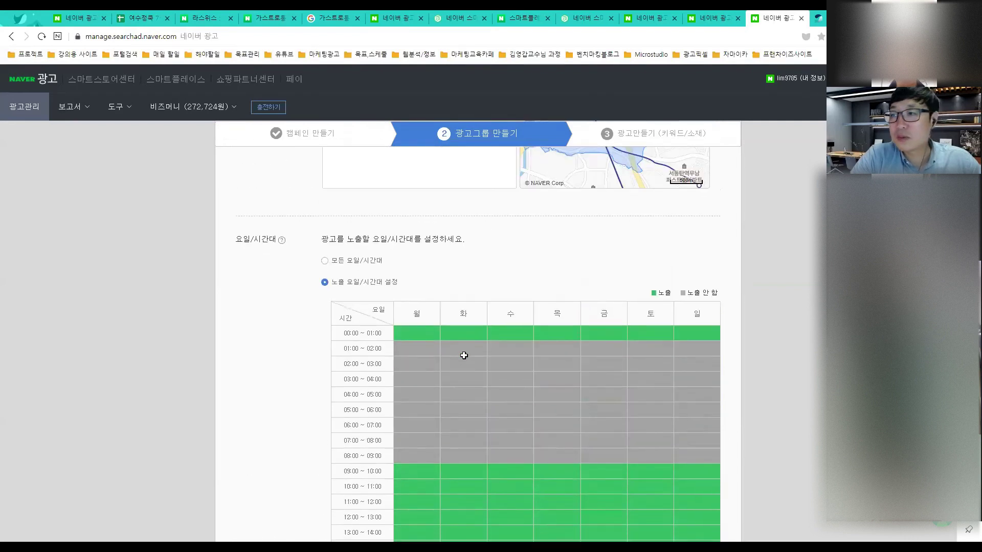
scroll(464, 356, up, 2)
scroll(464, 356, down, 2)
scroll(463, 356, up, 5)
scroll(464, 356, down, 8)
scroll(464, 356, down, 3)
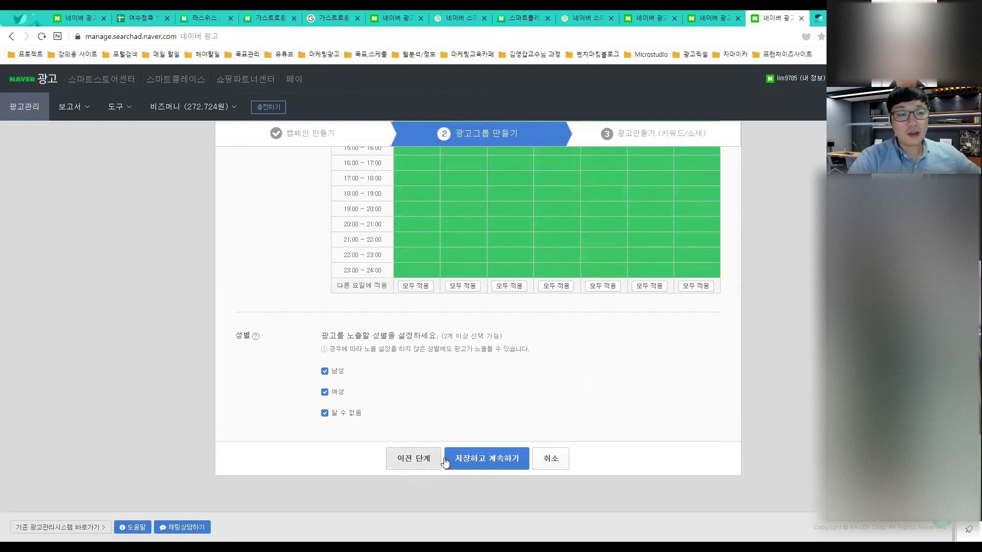
click(473, 461)
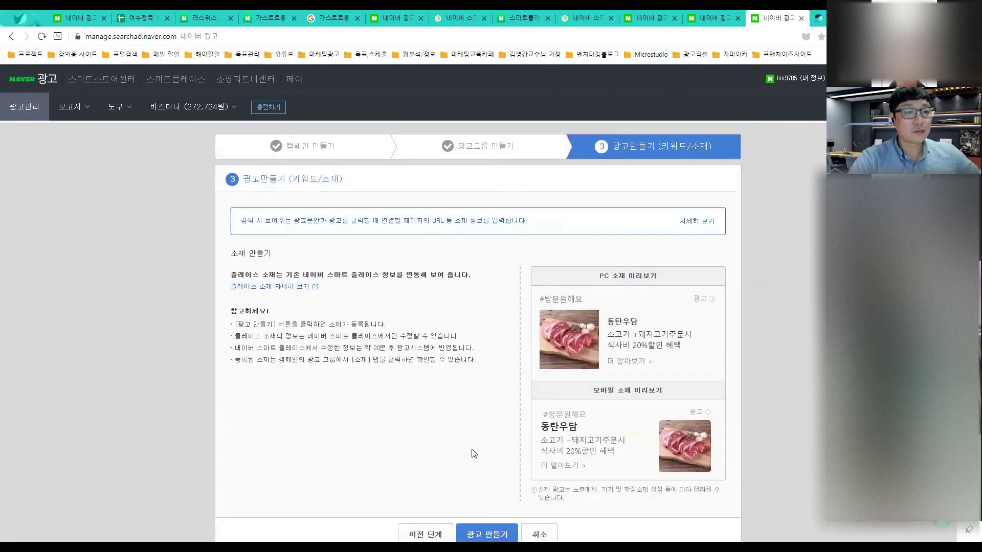
- Review the PC and mobile 소재 previews for 동탄우담 and create the ad
scroll(472, 428, down, 2)
scroll(473, 428, up, 2)
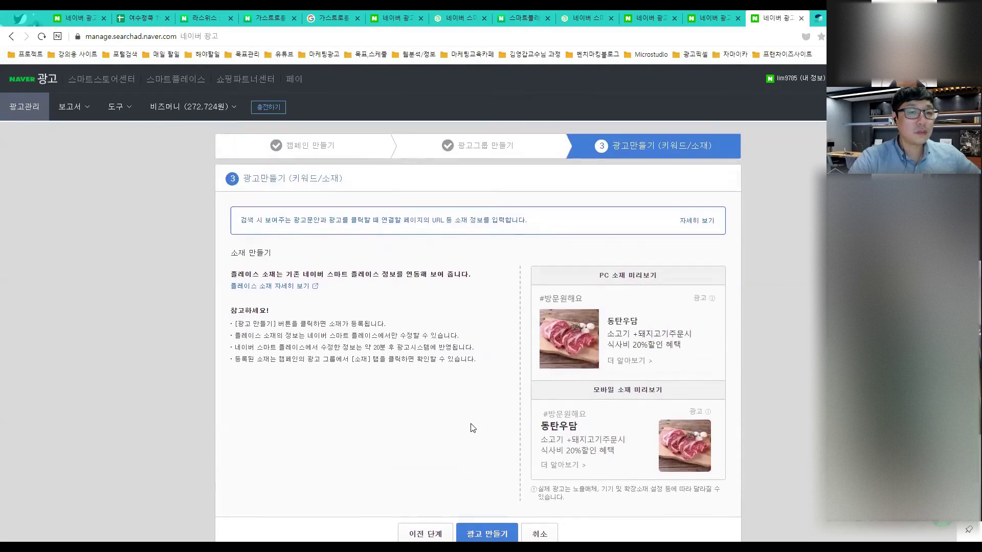
scroll(473, 428, down, 2)
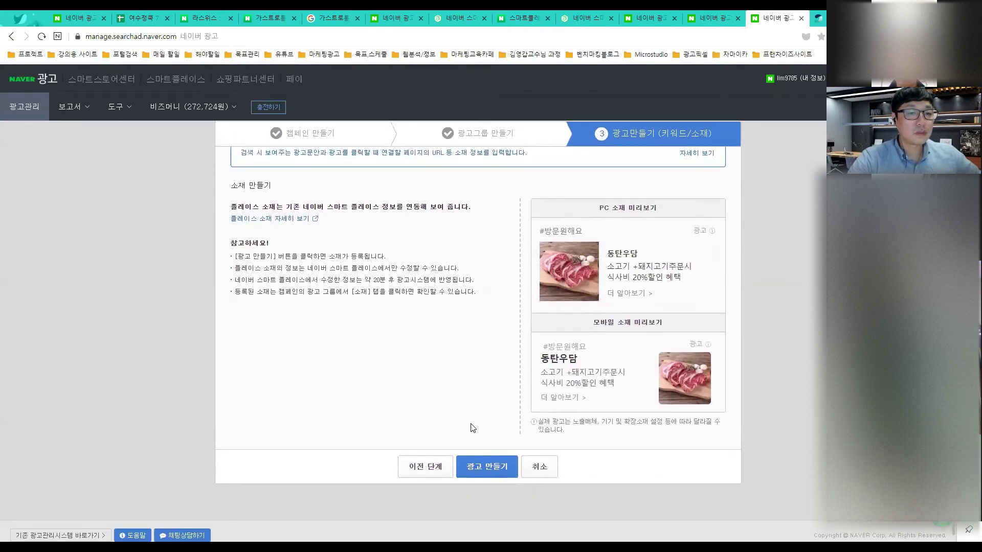
scroll(473, 428, up, 2)
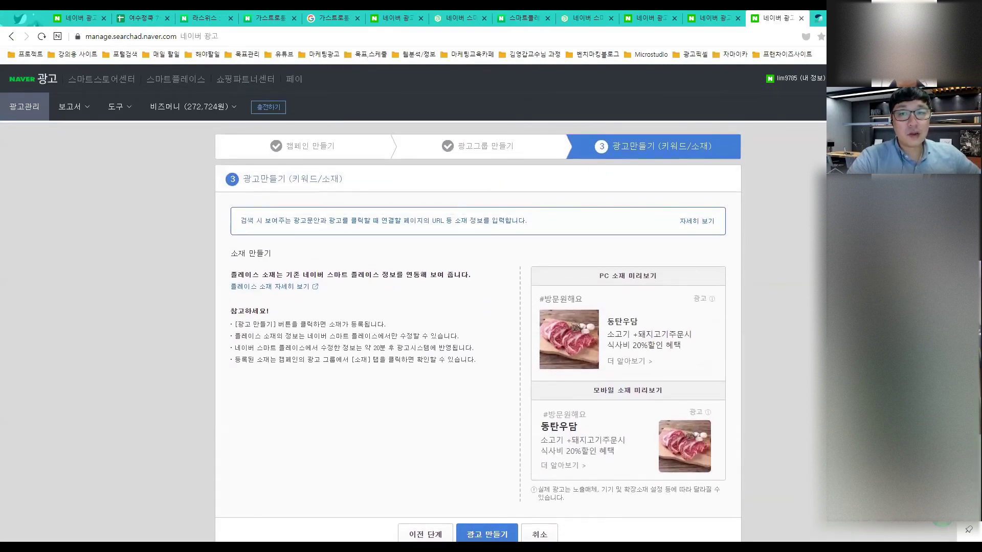
scroll(473, 428, down, 1)
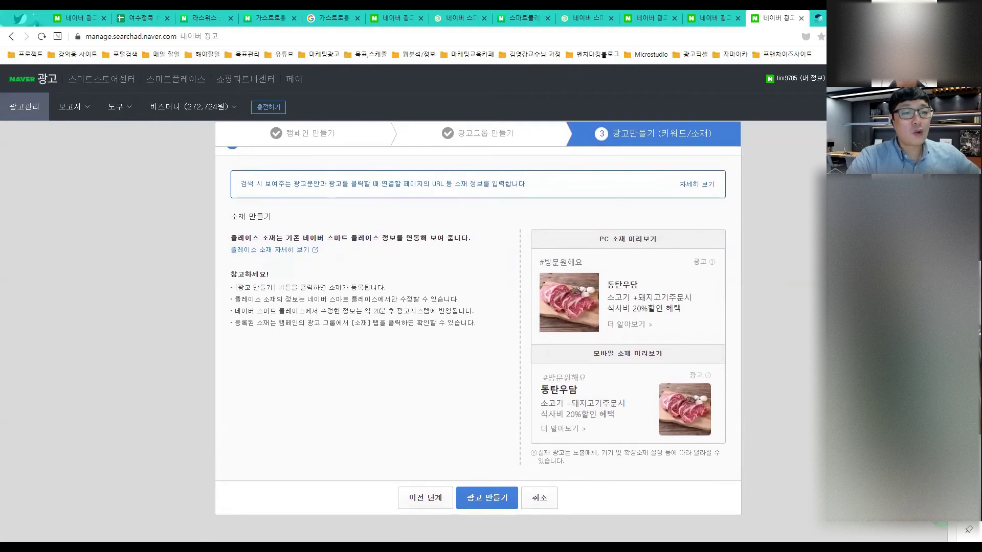
click(481, 496)
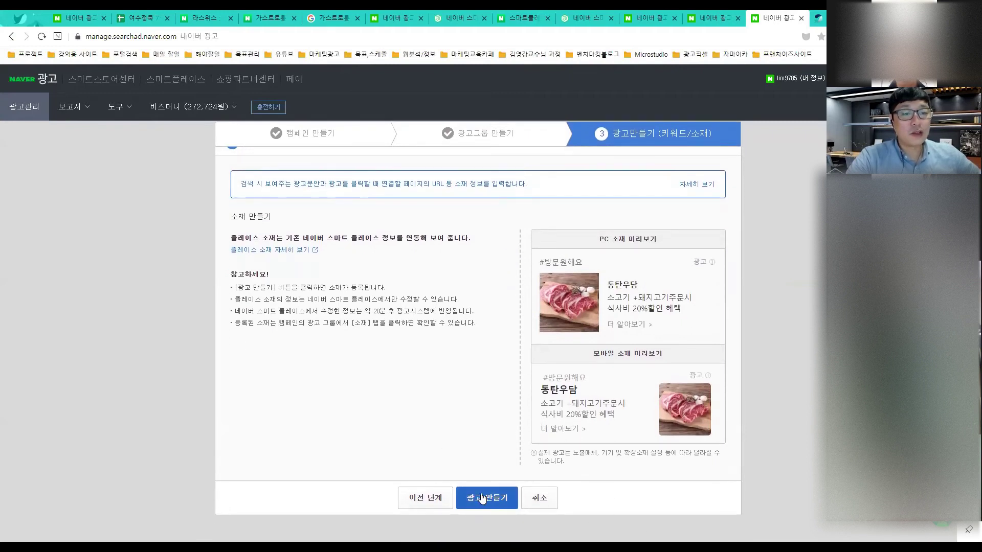
click(486, 497)
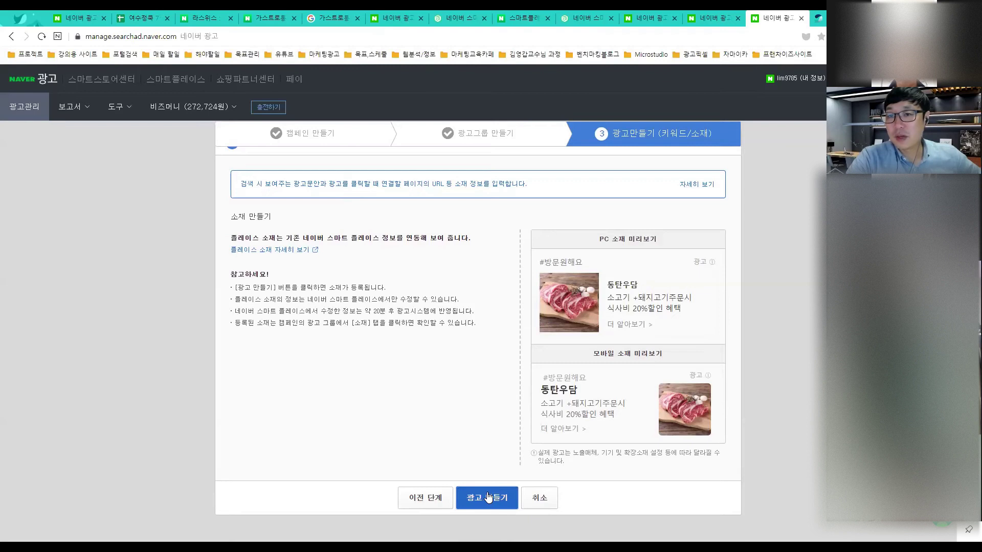
click(471, 290)
- Review the new ad group's 소재 entry and switch the 동탄우담 creative to OFF
scroll(460, 332, down, 2)
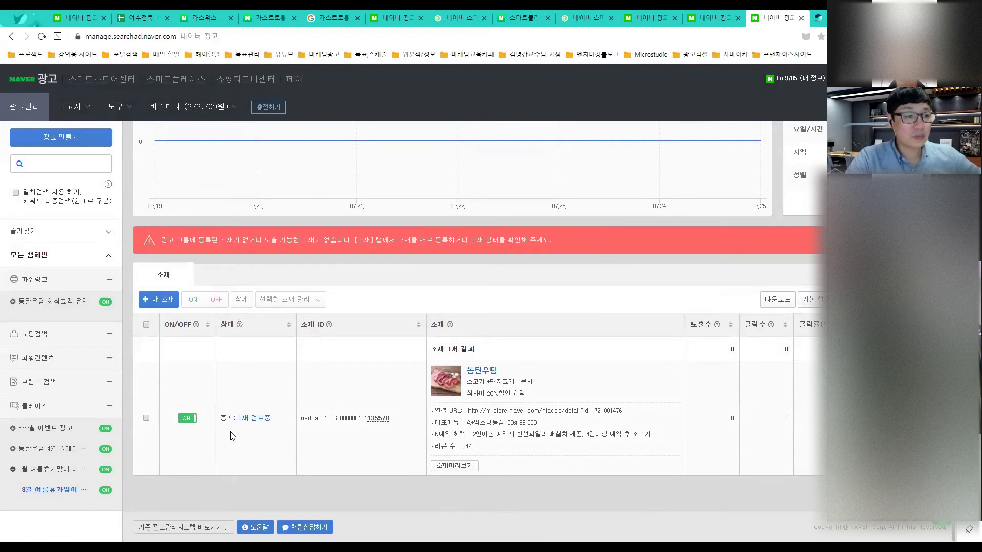
scroll(431, 382, up, 2)
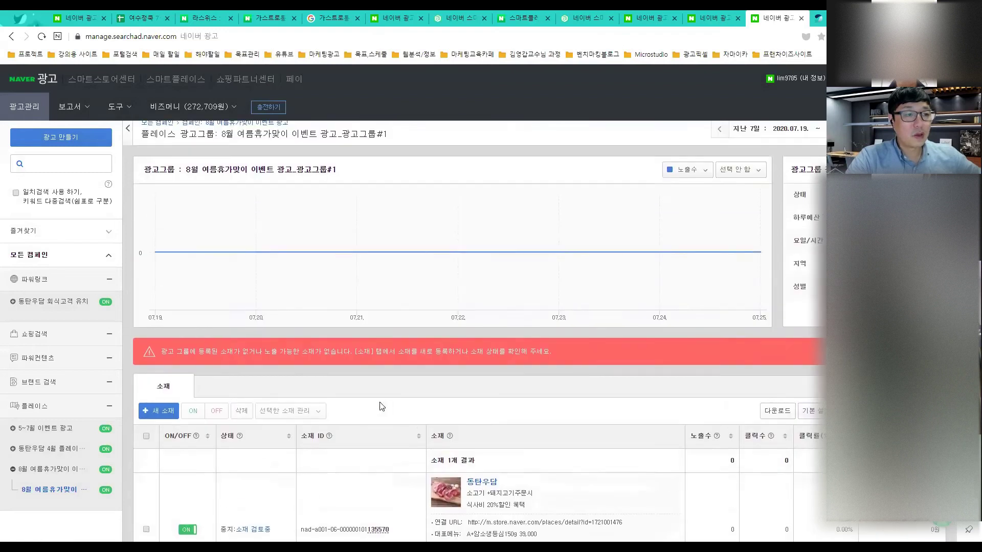
scroll(379, 406, down, 2)
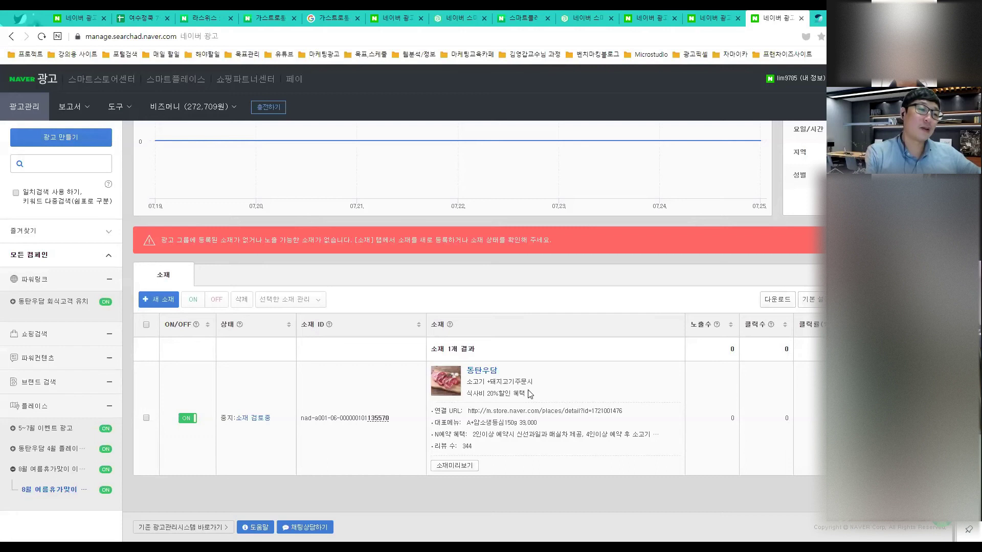
click(185, 419)
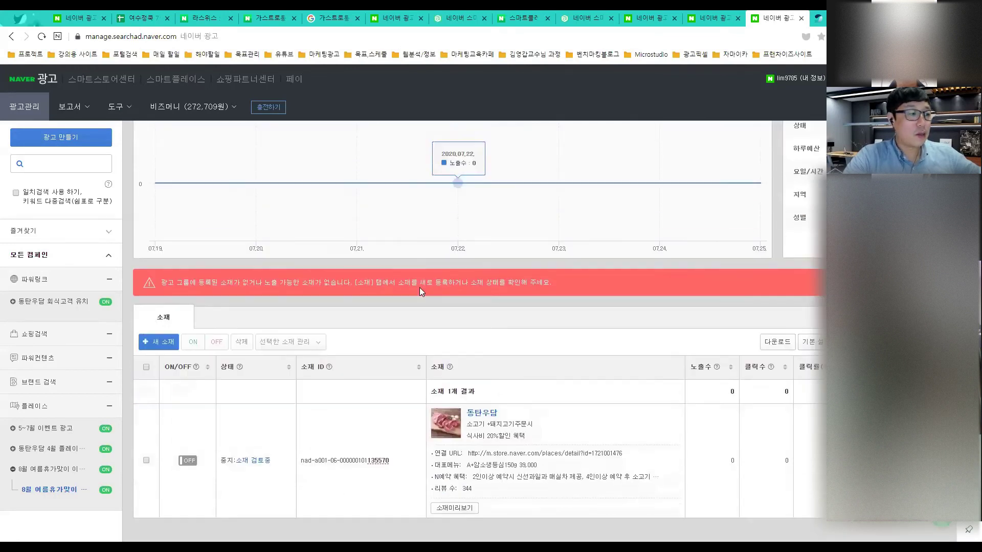
- Open the 5~7월 이벤트 광고 campaign and highlight its ad group row from ON/OFF through 광고그룹 이름
click(61, 430)
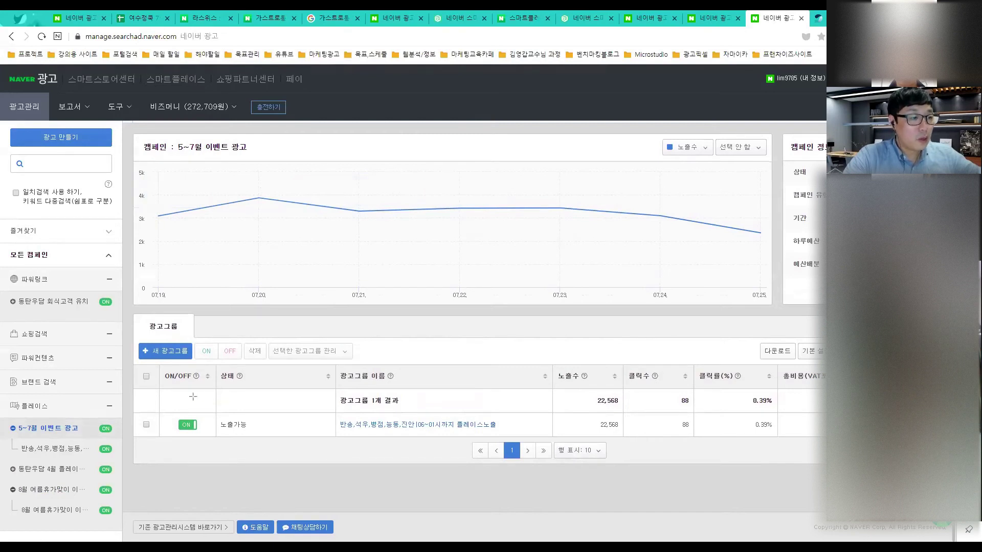
drag(159, 404, 497, 437)
drag(506, 437, 550, 438)
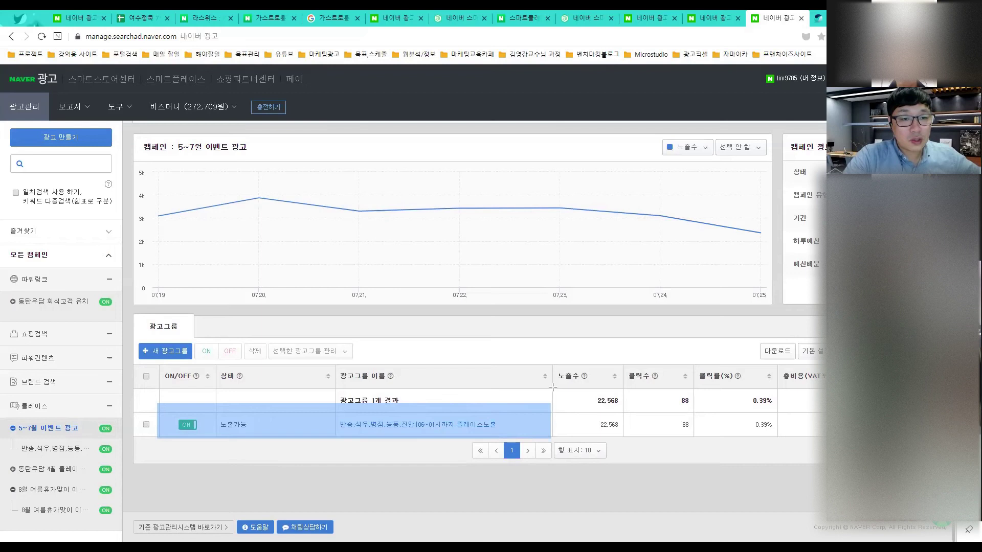
- Highlight the ad group total's 노출수, 클릭수 and 클릭률(%) figures and review them
mouse_move(553, 387)
mouse_down()
mouse_move(603, 407)
mouse_move(777, 416)
mouse_up()
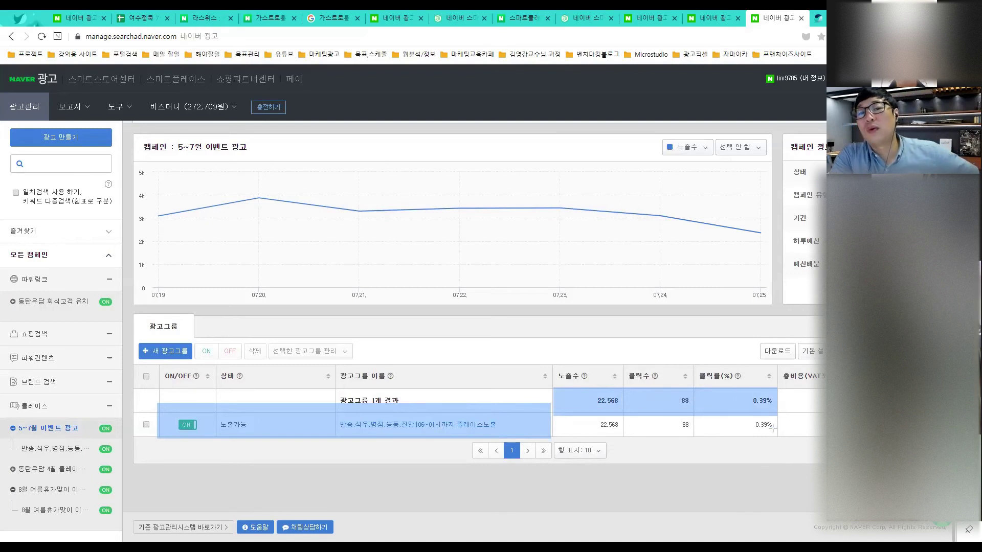
drag(662, 387, 676, 401)
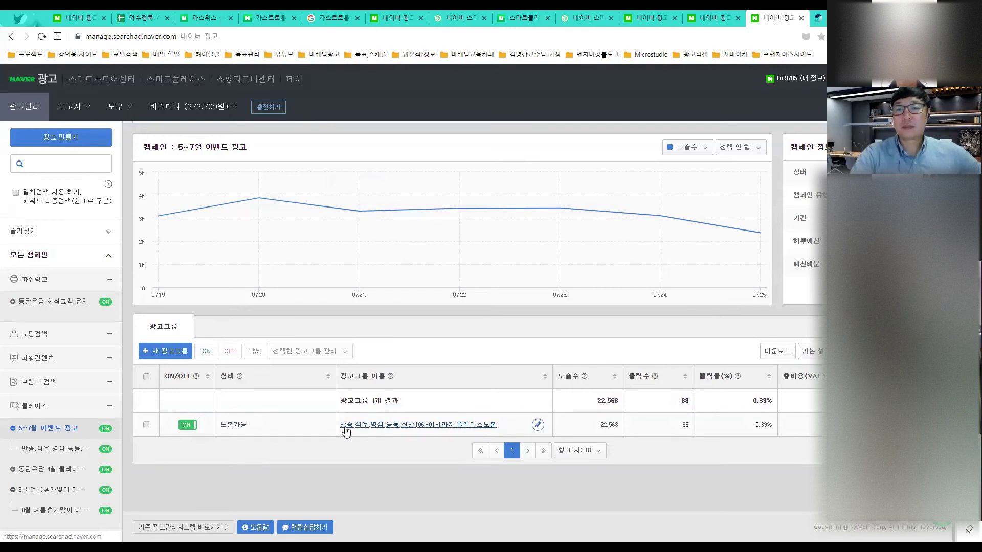
mouse_move(660, 215)
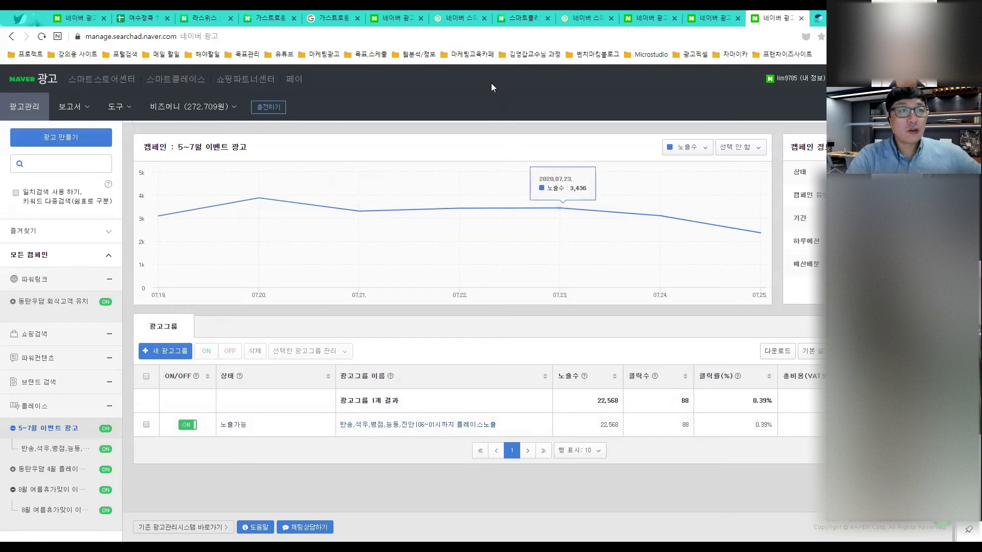
- Break the ad group's results down by 요일 and highlight the 금요일 through 일요일 rows
mouse_move(530, 225)
mouse_down()
mouse_move(849, 326)
mouse_move(871, 345)
mouse_up()
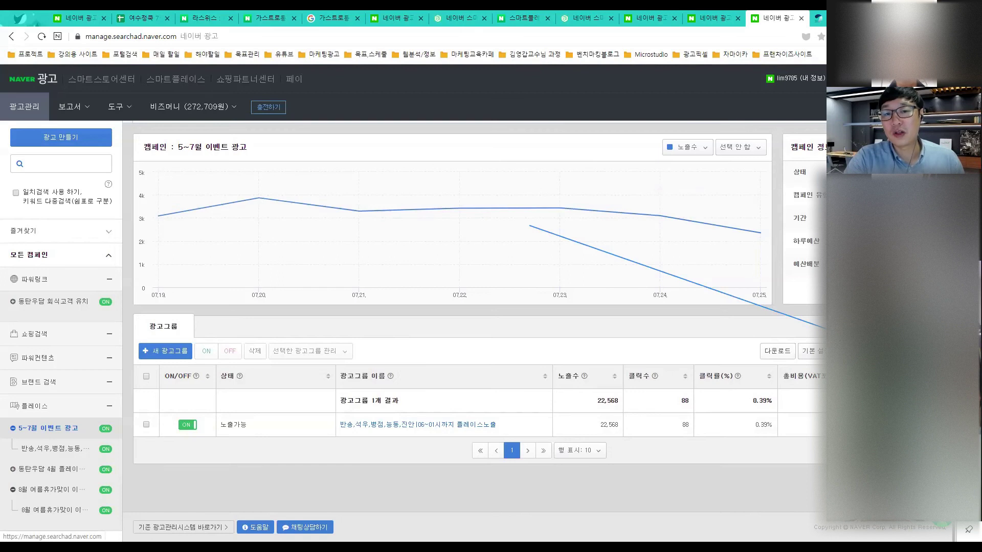
scroll(476, 332, down, 3)
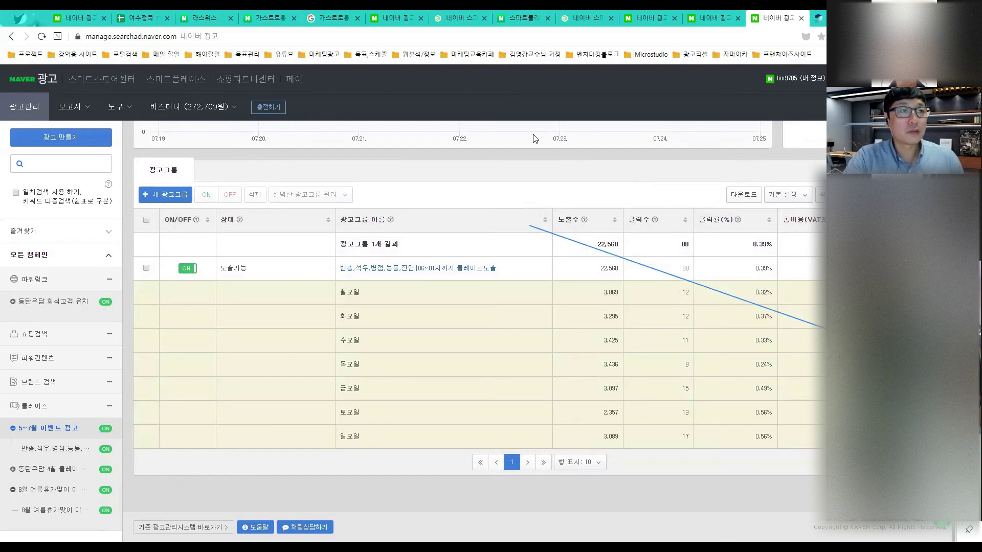
click(544, 237)
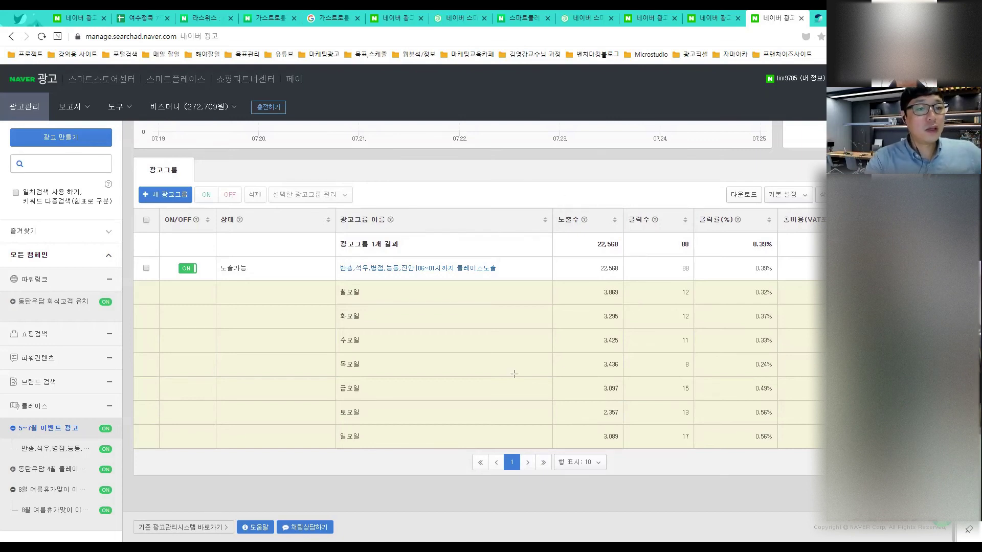
drag(339, 379, 777, 448)
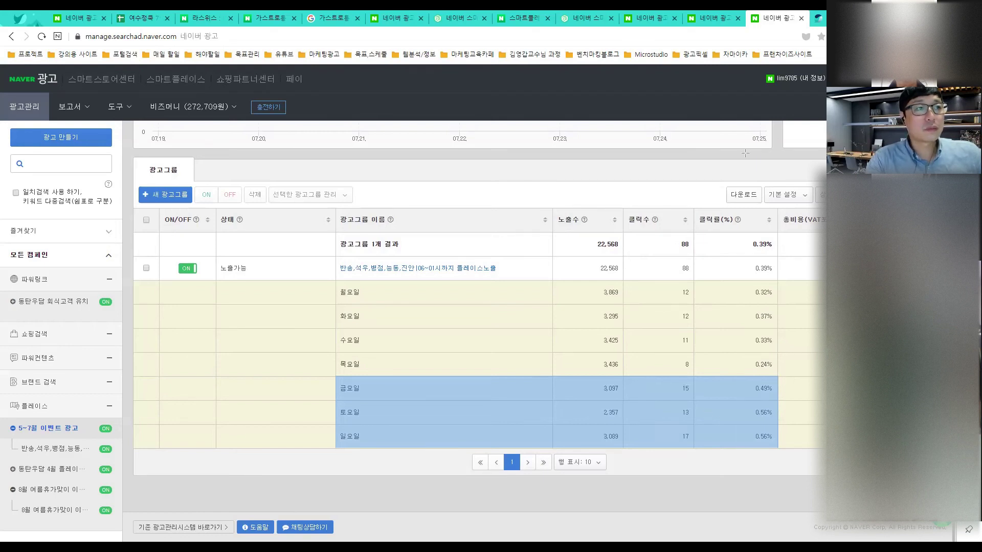
- Break the ad group's results down by hour and examine 노출수, 클릭수 and 클릭률 from 00시~01시 through 23시~00시
right_click(815, 210)
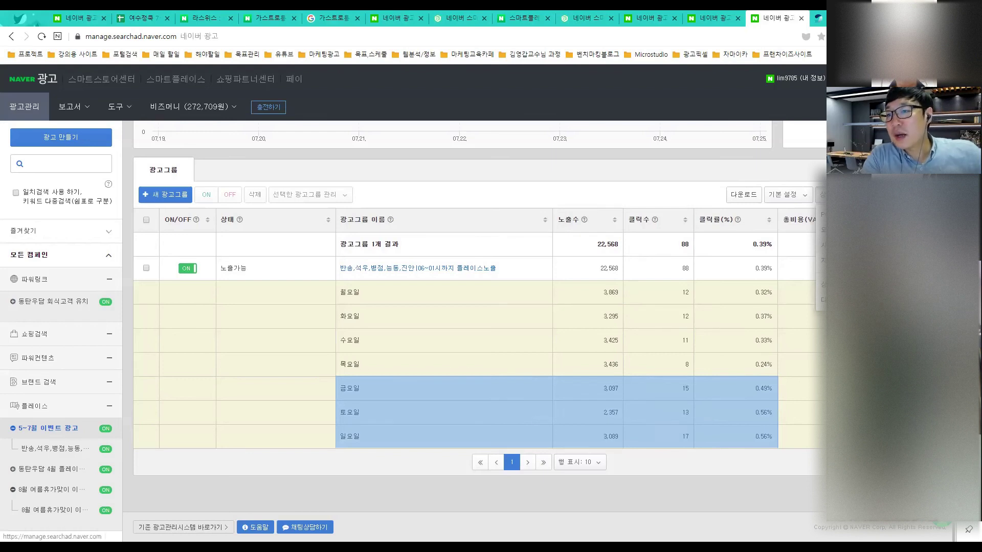
click(838, 245)
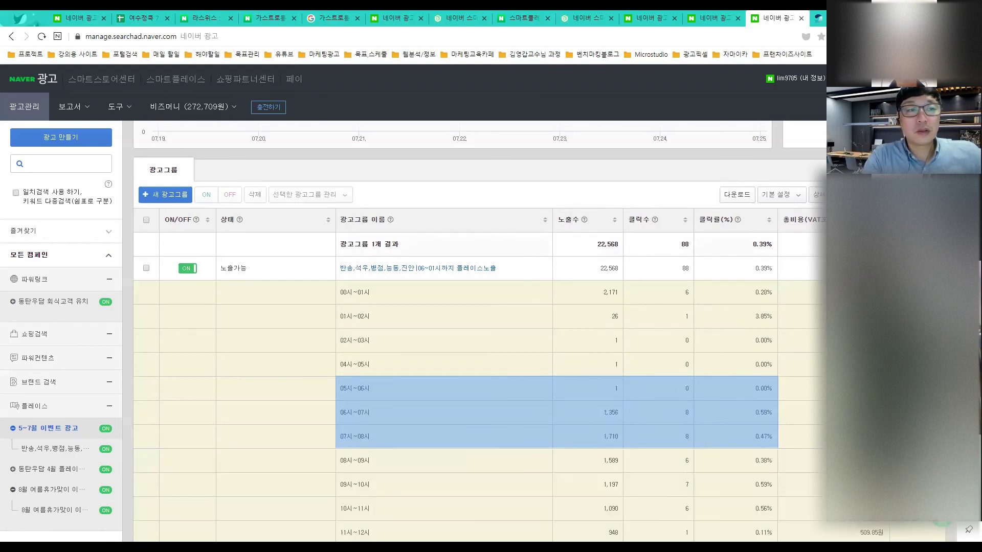
scroll(784, 352, down, 3)
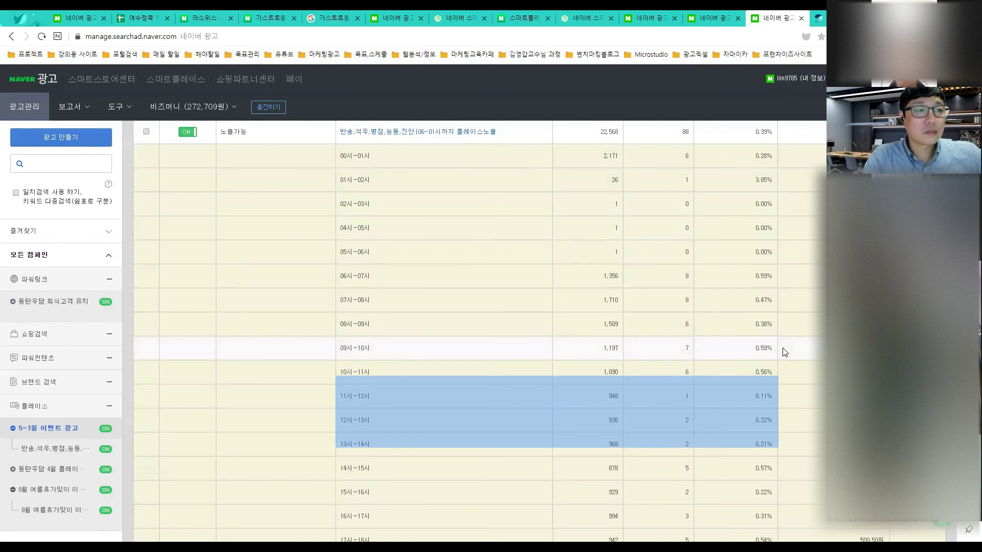
scroll(783, 352, up, 5)
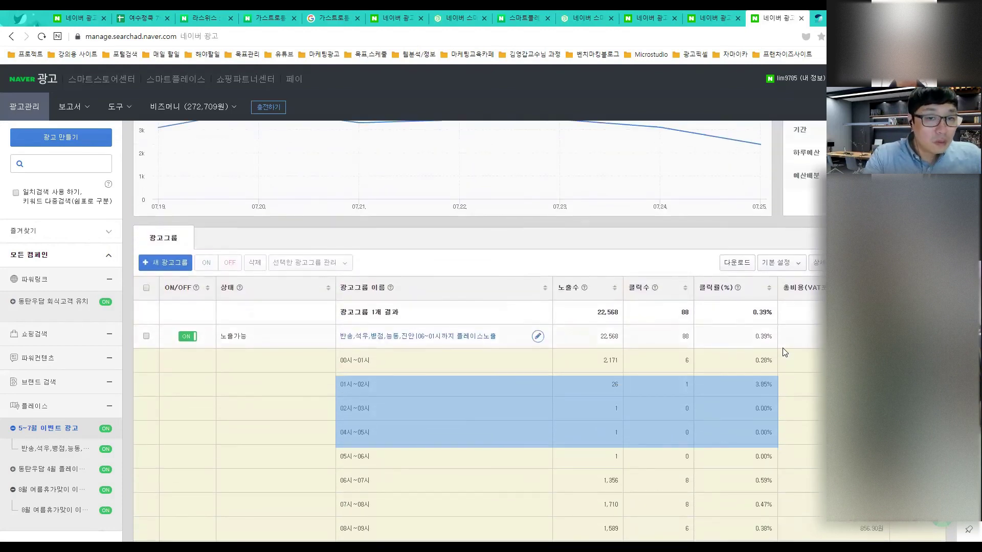
scroll(785, 352, up, 2)
scroll(785, 352, down, 2)
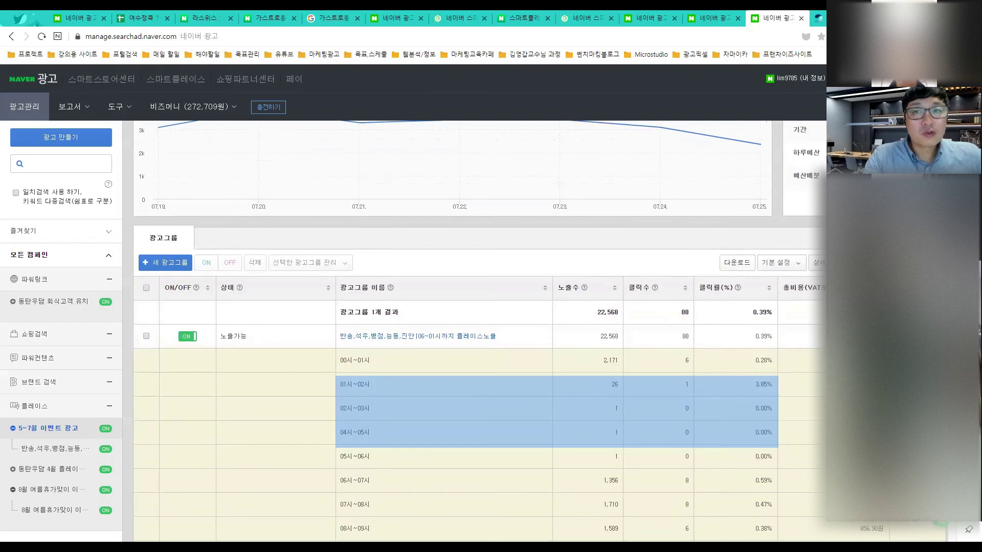
scroll(784, 352, up, 1)
scroll(478, 333, down, 2)
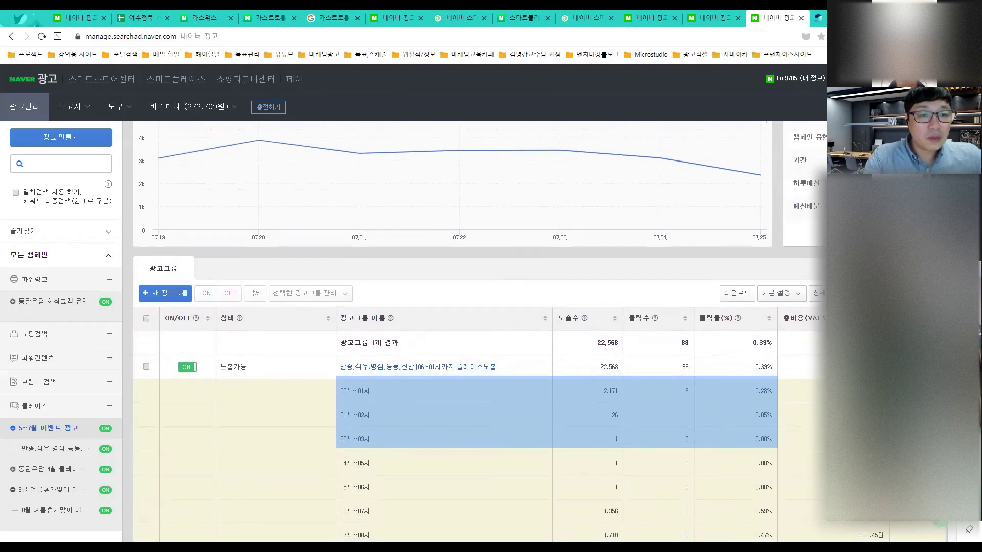
scroll(478, 332, down, 2)
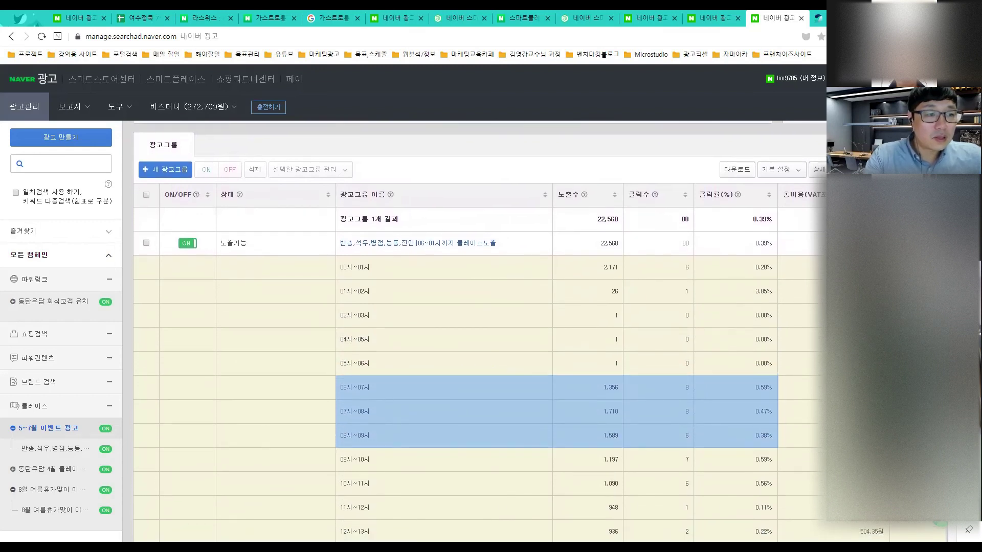
scroll(478, 333, down, 1)
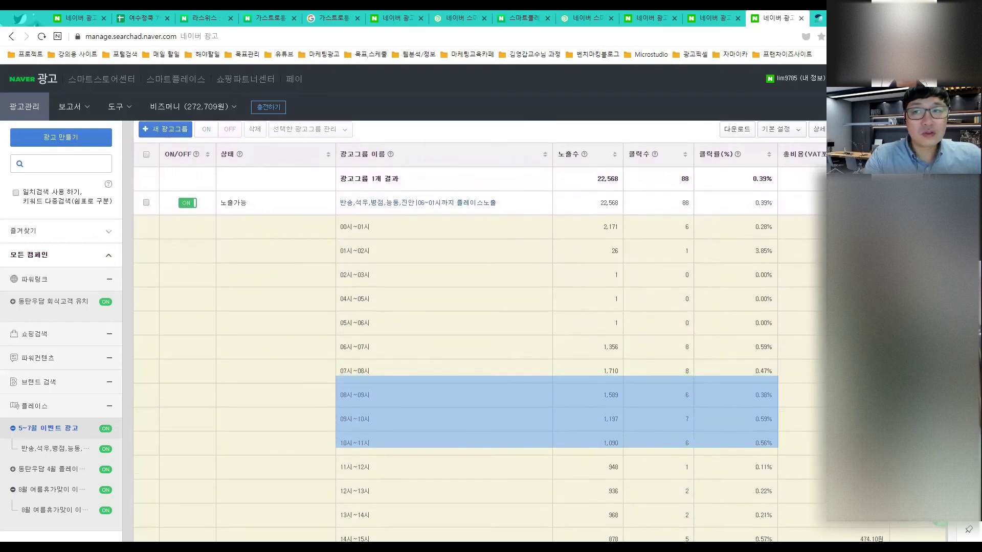
scroll(478, 333, down, 1)
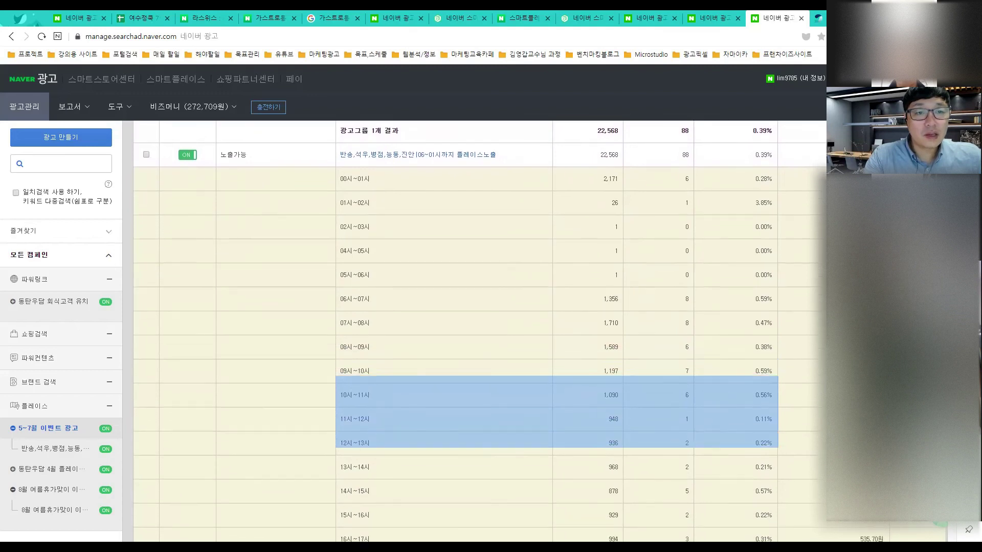
scroll(478, 332, down, 2)
scroll(478, 333, down, 4)
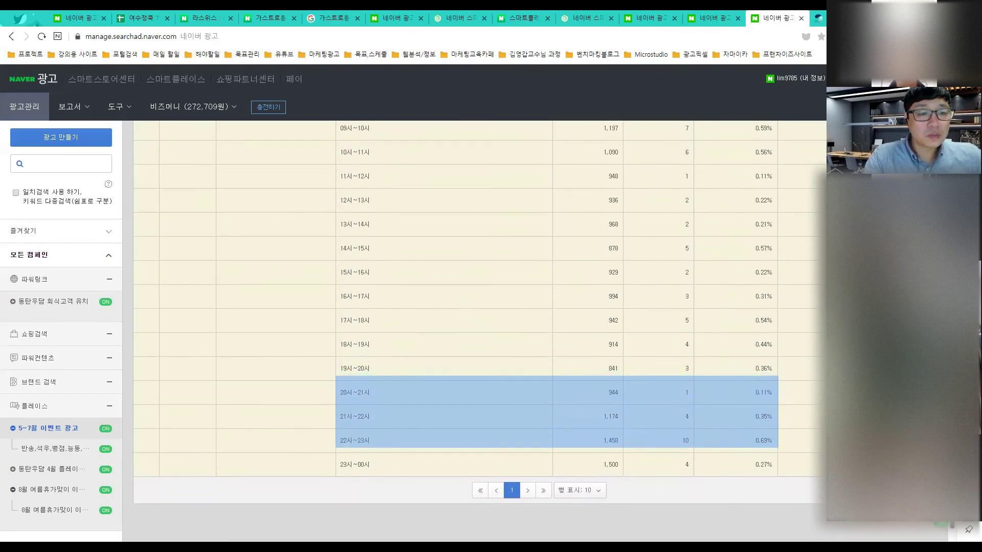
scroll(478, 333, up, 2)
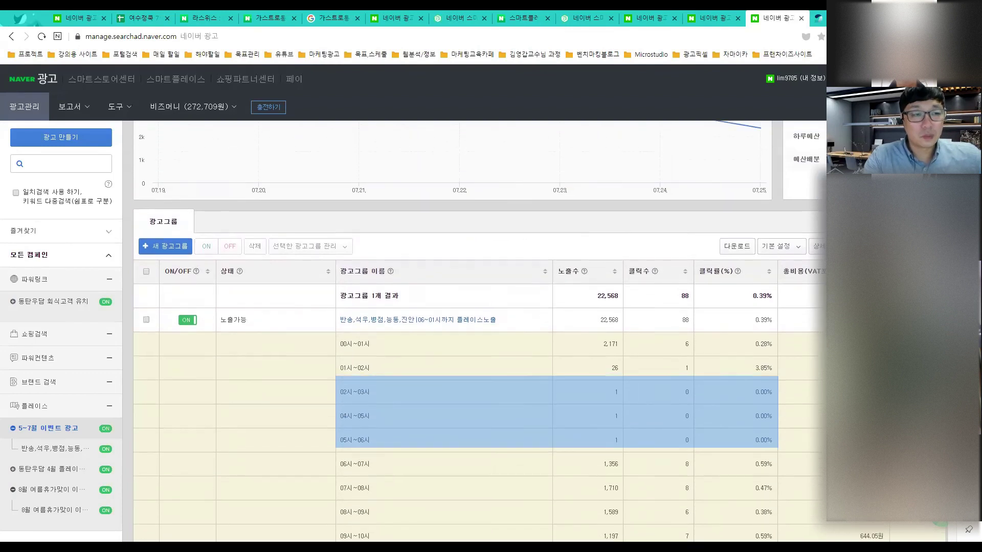
scroll(480, 332, down, 1)
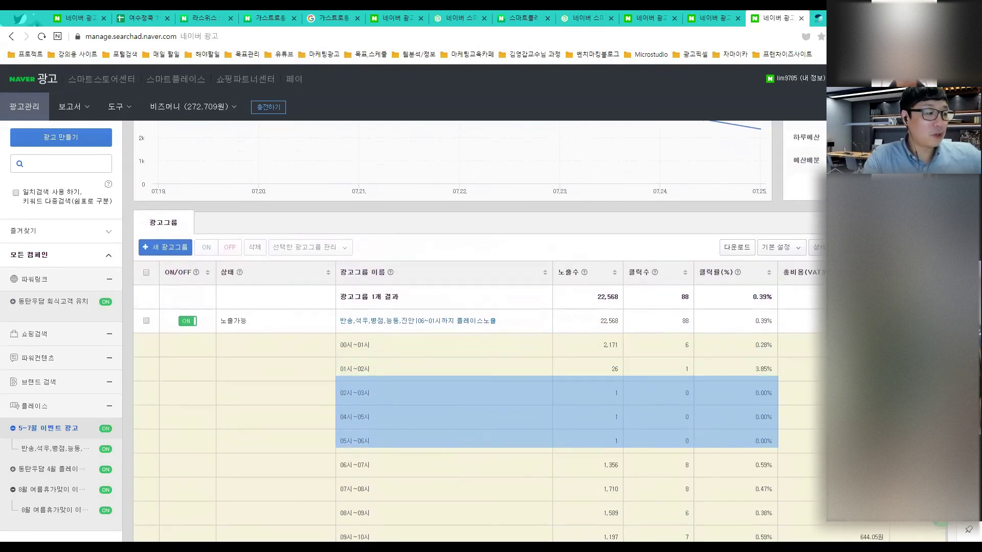
scroll(481, 332, up, 1)
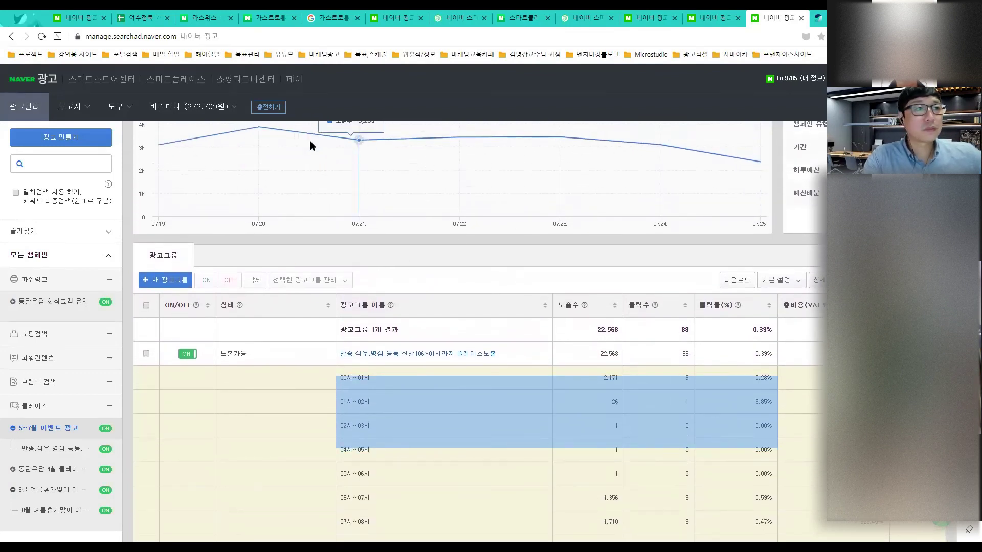
click(321, 25)
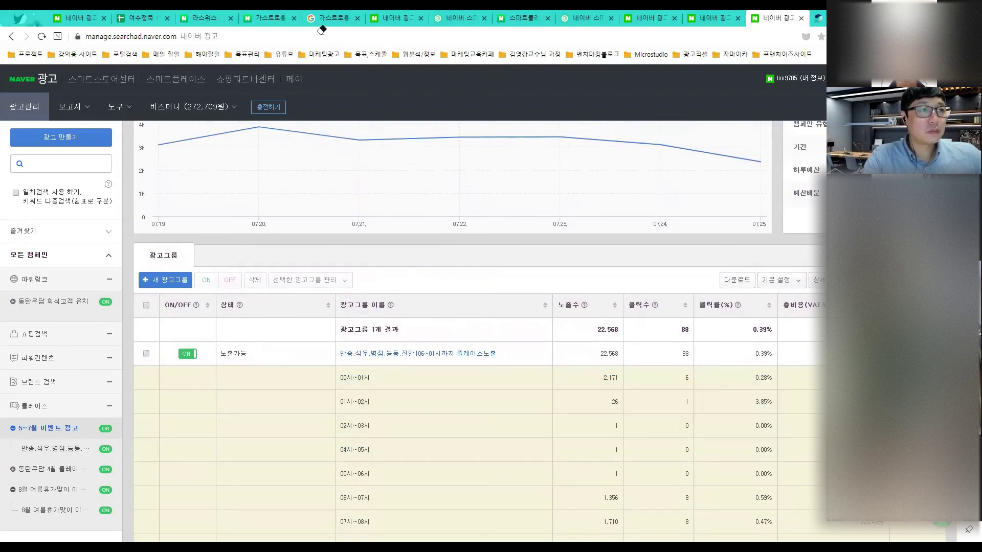
- Point out the region option with an arrow and break the ad group's results down by region
scroll(571, 397, down, 1)
scroll(571, 399, down, 1)
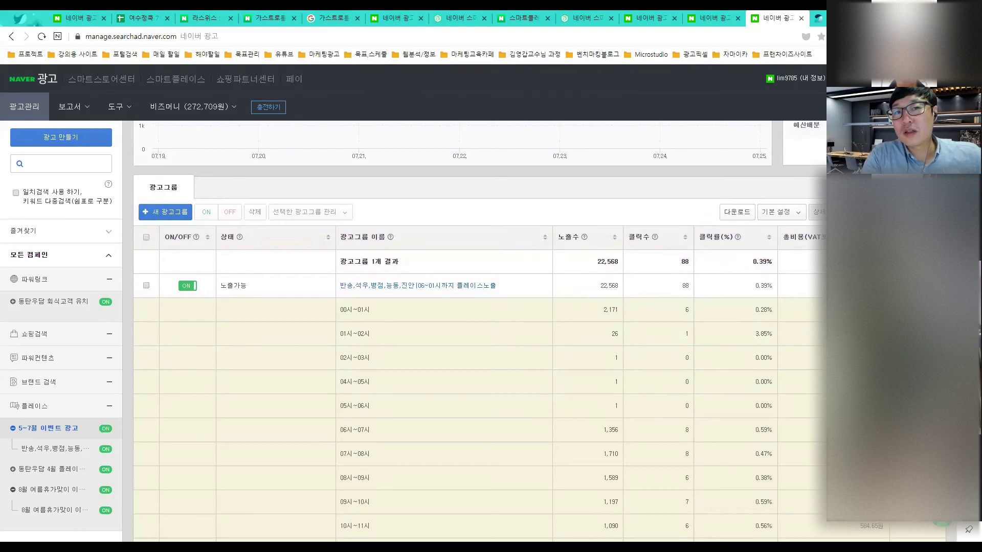
click(831, 212)
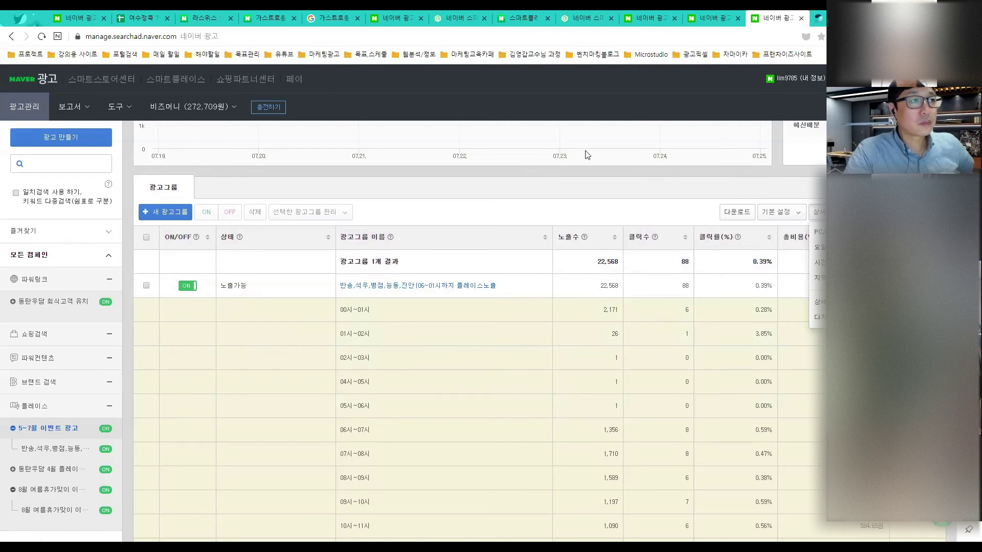
mouse_move(576, 194)
mouse_down()
mouse_move(819, 279)
mouse_move(799, 280)
mouse_up()
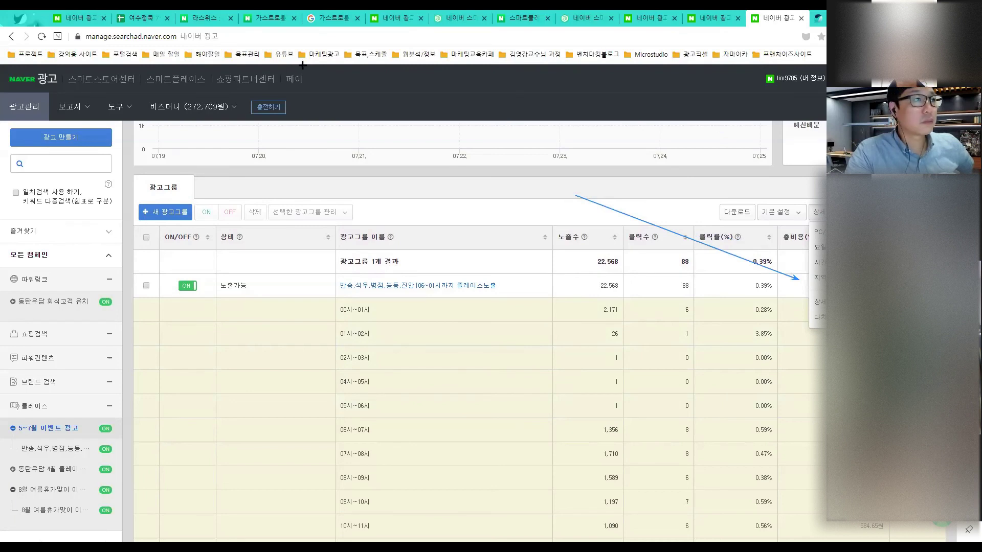
click(820, 278)
- Set the campaign's reporting period to 지난 30일 and review the date range selection
click(813, 137)
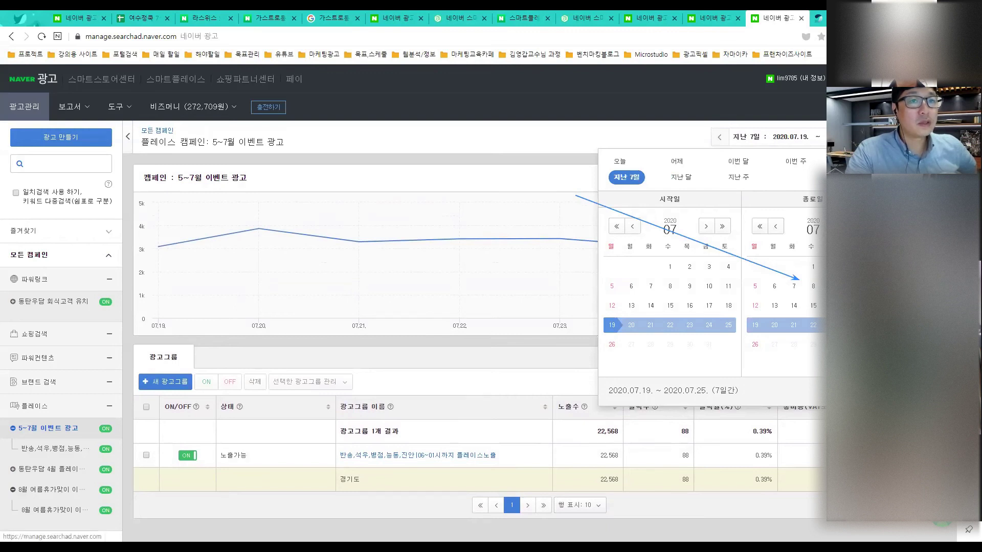
click(854, 161)
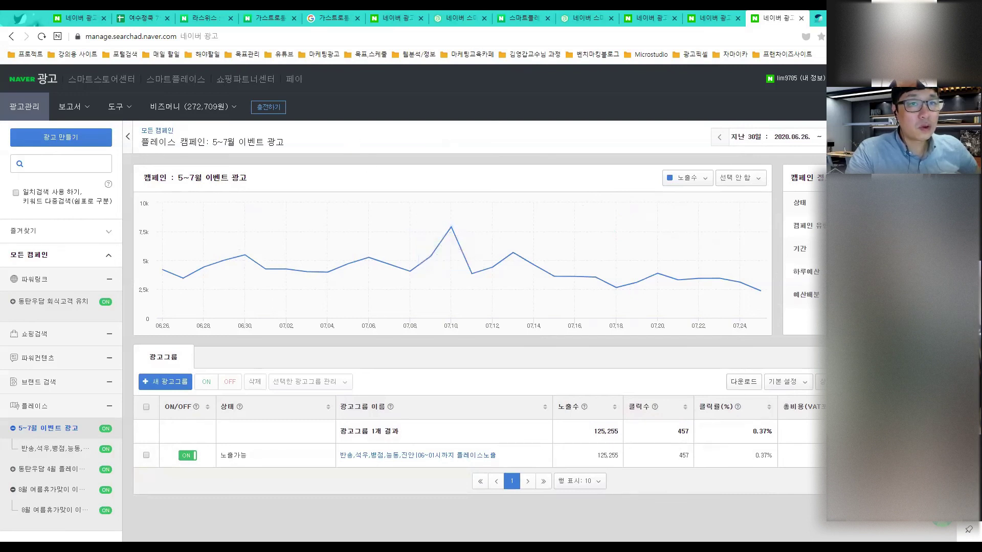
click(818, 137)
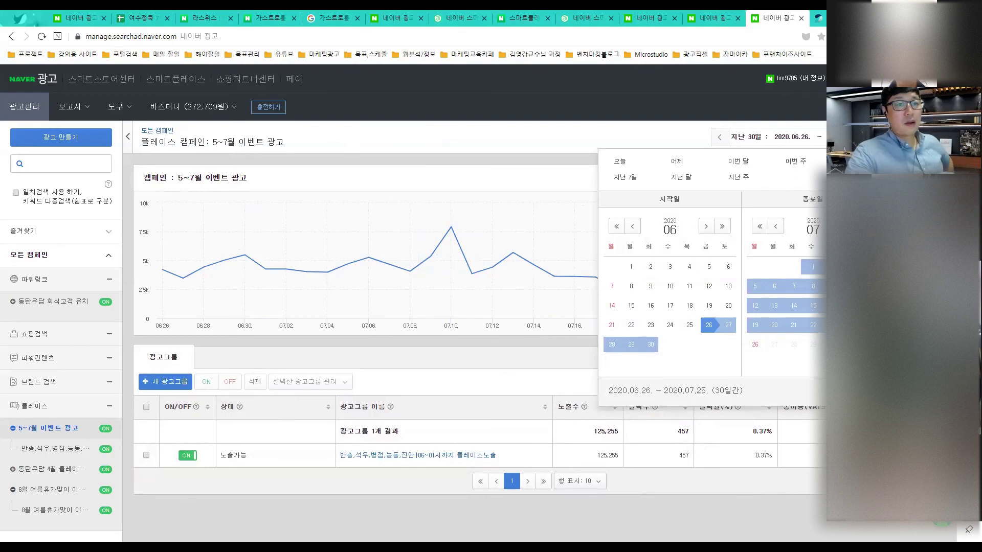
click(818, 136)
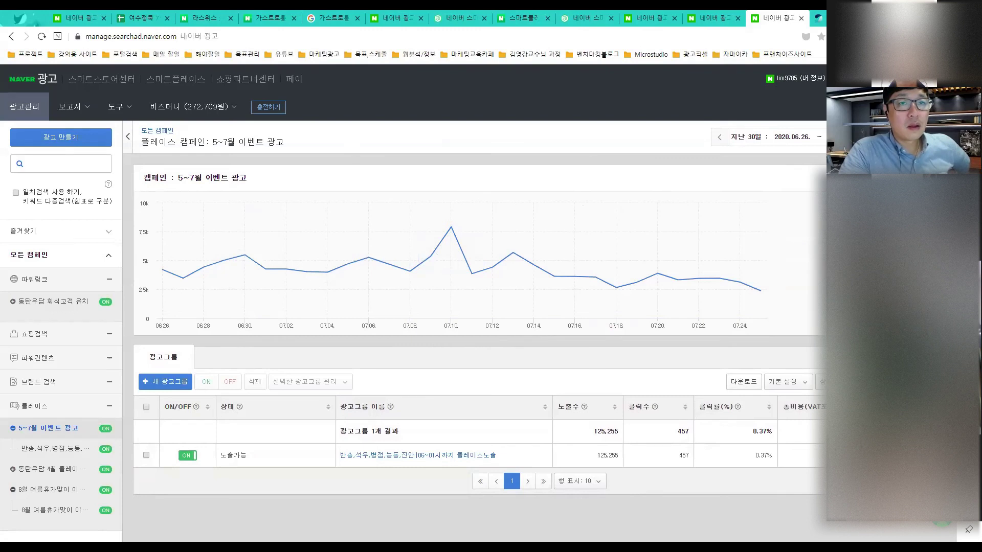
- Shift the campaign's reporting period back to 2020.04.27 ~ 2020.05.26 and pick 2020.04.01 as the start date
click(780, 137)
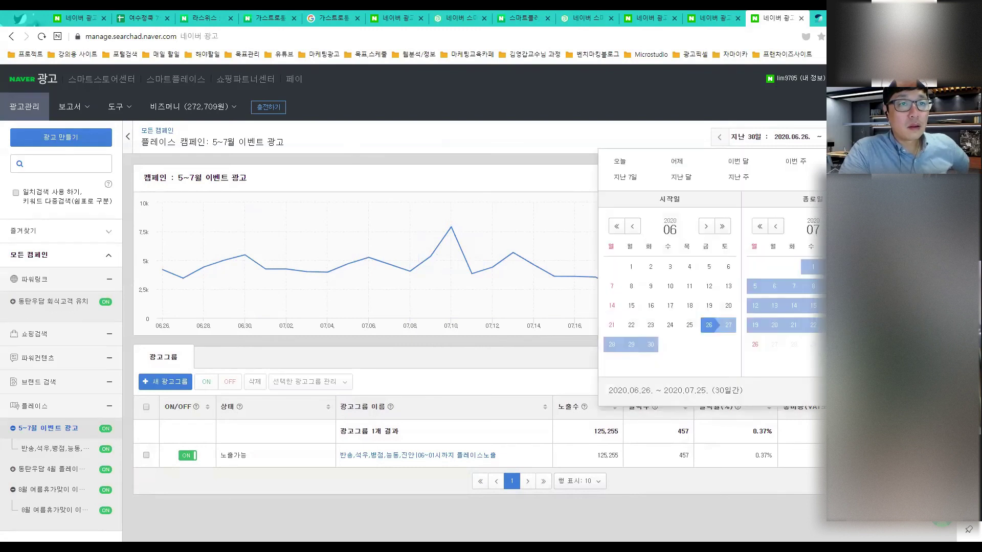
click(719, 138)
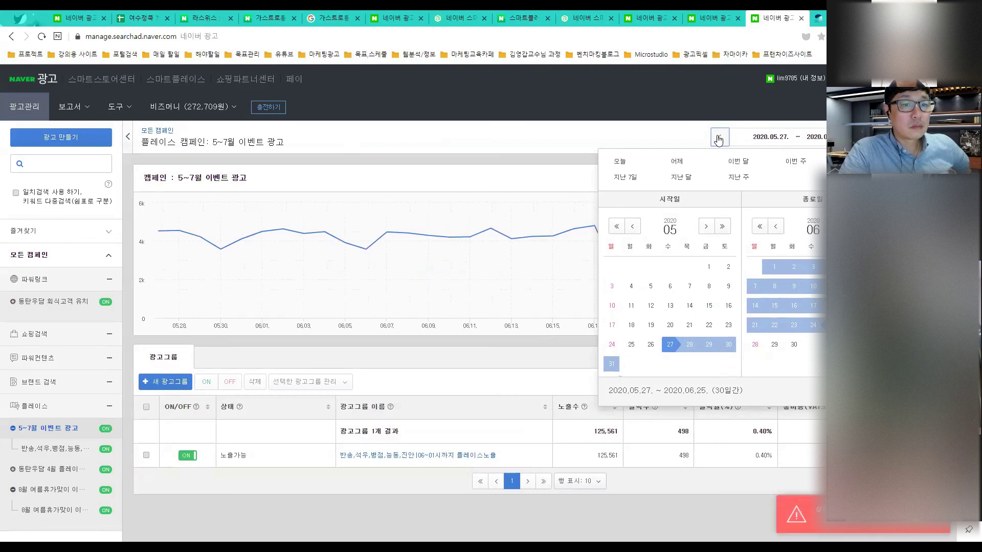
click(719, 138)
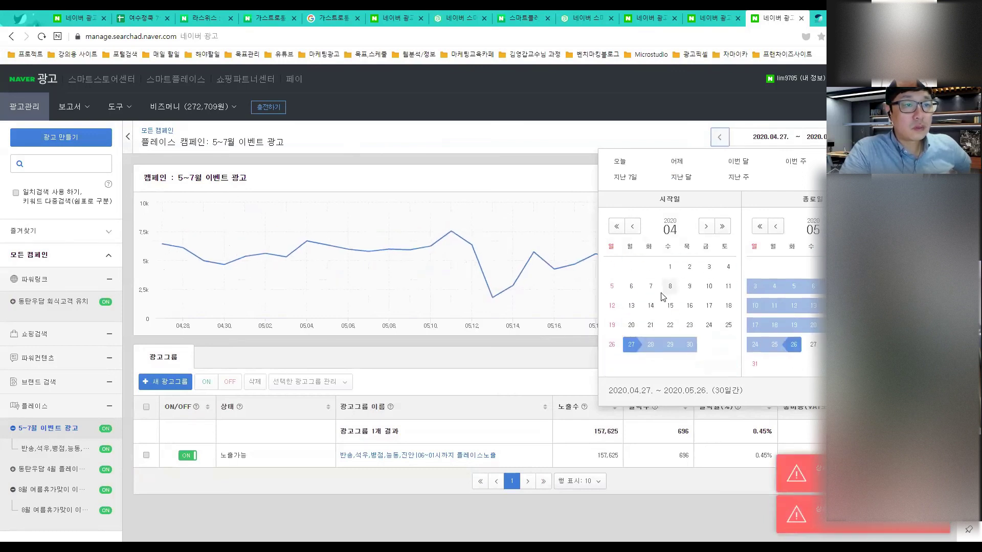
click(670, 266)
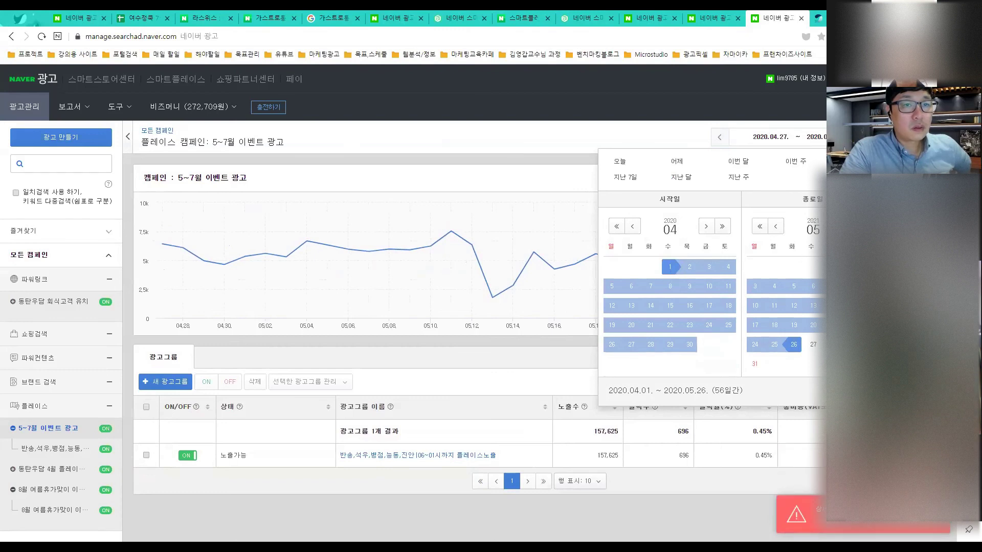
- Set the period's end date to 2020.07.19, apply the range, and review the campaign's chart and ad group results
click(865, 226)
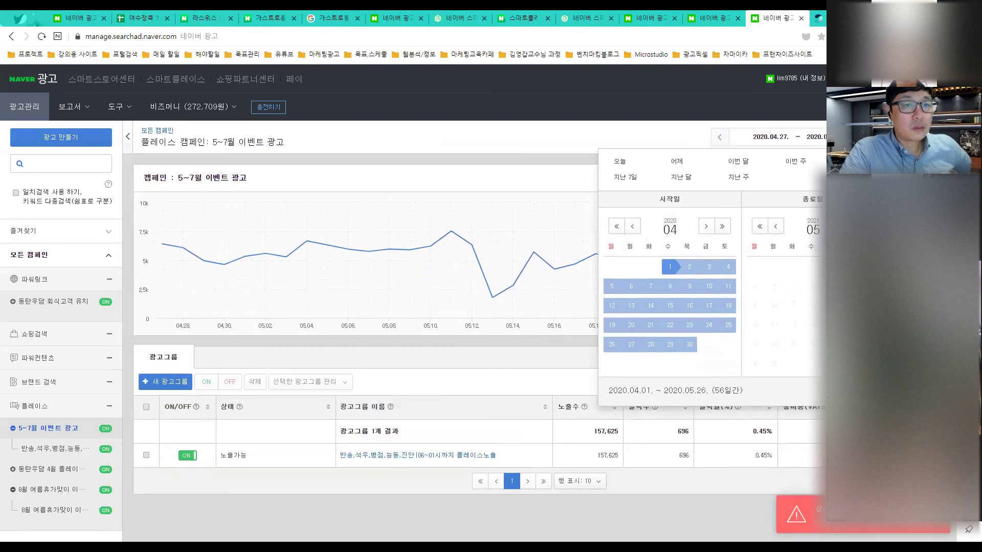
click(759, 226)
click(759, 226)
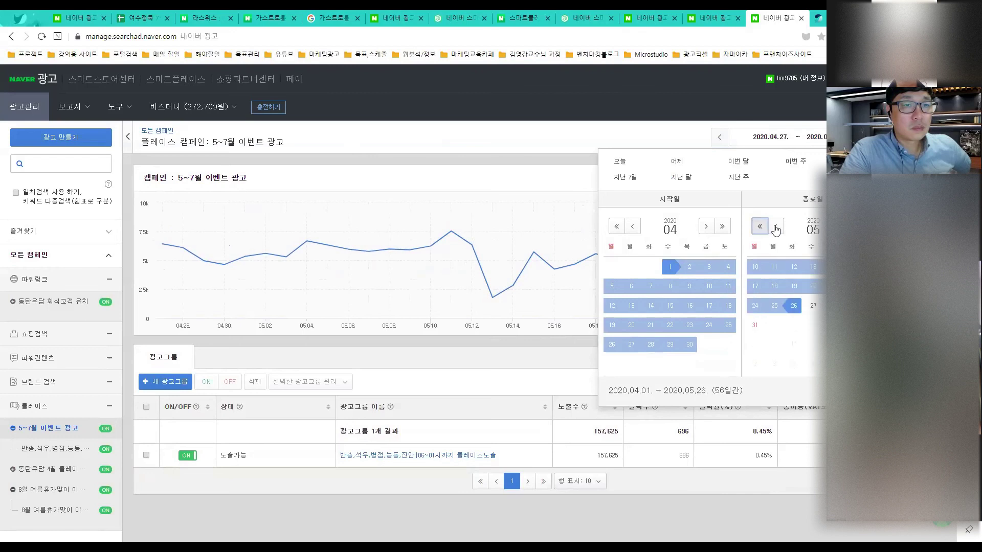
click(849, 226)
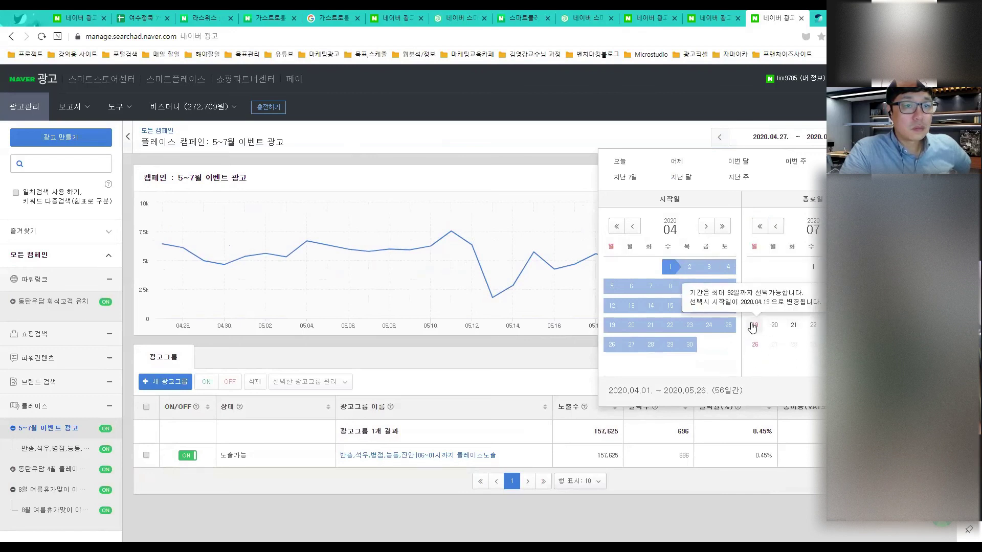
click(753, 326)
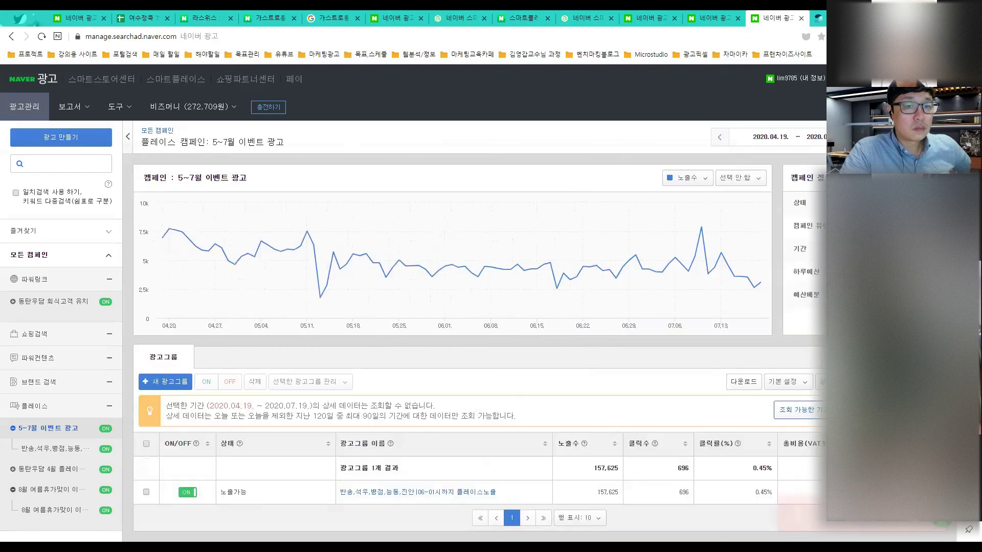
scroll(774, 365, down, 1)
scroll(773, 365, down, 1)
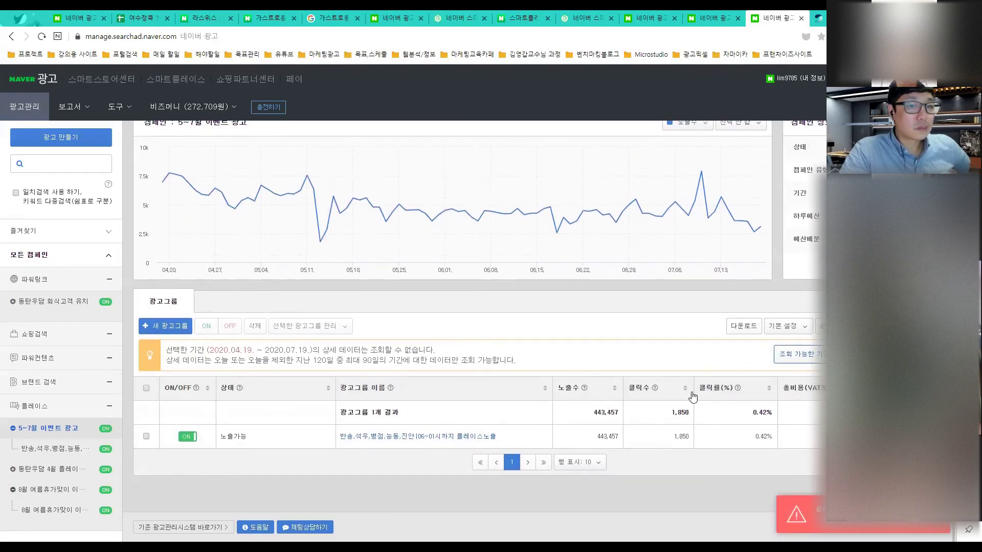
scroll(604, 385, up, 1)
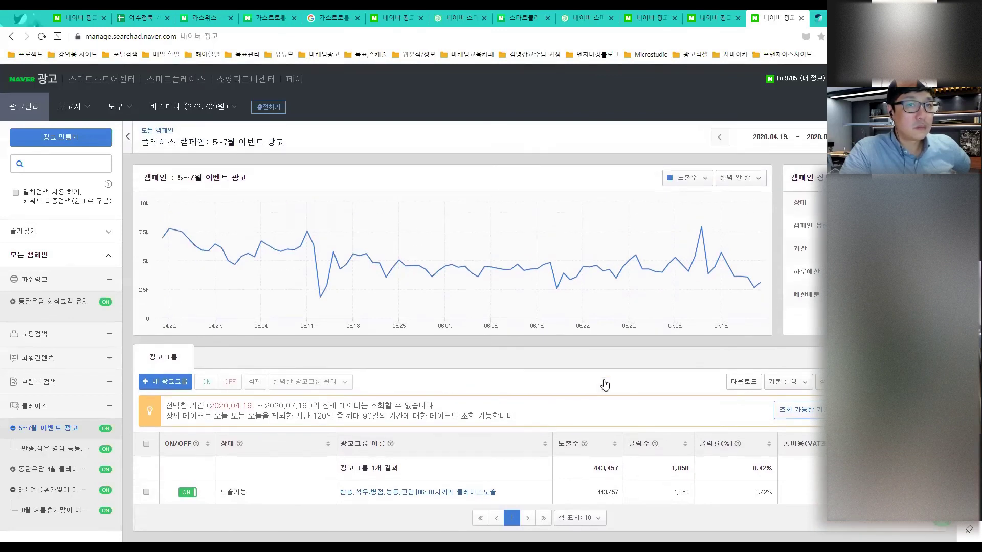
- Set the reporting period's start date to 2020.05.01, apply it, and review the campaign's results
click(790, 142)
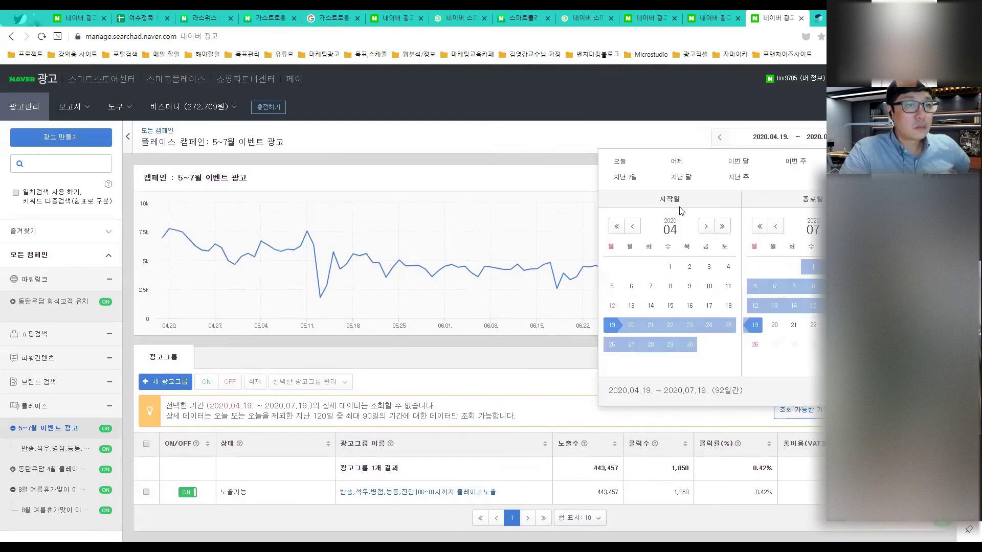
click(706, 226)
click(709, 267)
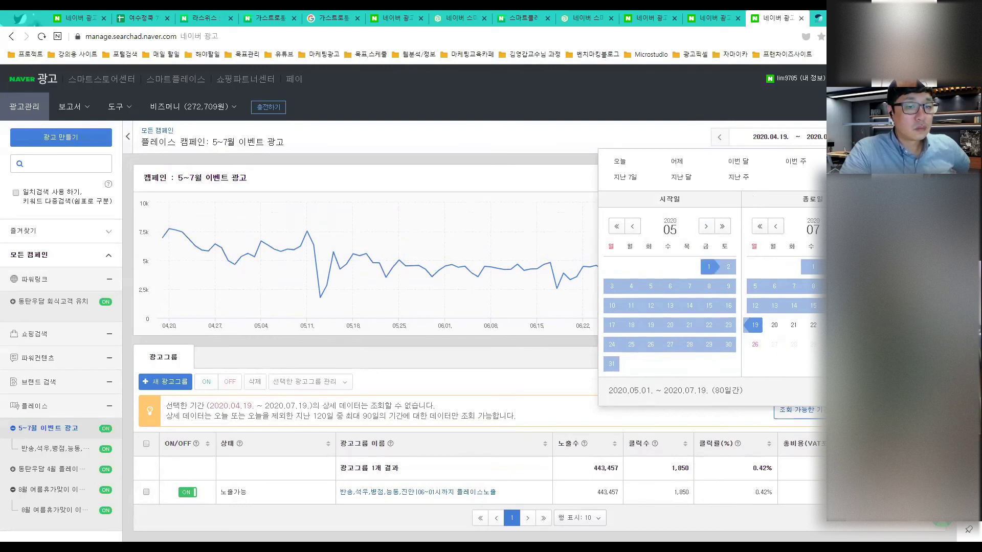
click(813, 390)
scroll(761, 428, down, 1)
scroll(602, 430, up, 1)
scroll(581, 419, down, 1)
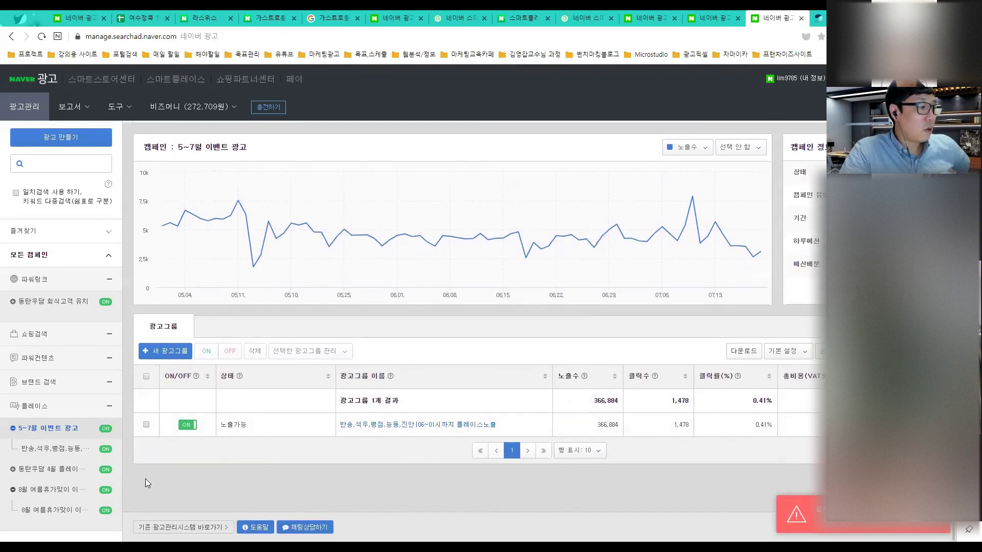
- Open the ad group 반송,석우,병점,능동,진안|06~01시까지 플레이스노출 under 5~7월 이벤트 광고 and break its results down by region
click(56, 449)
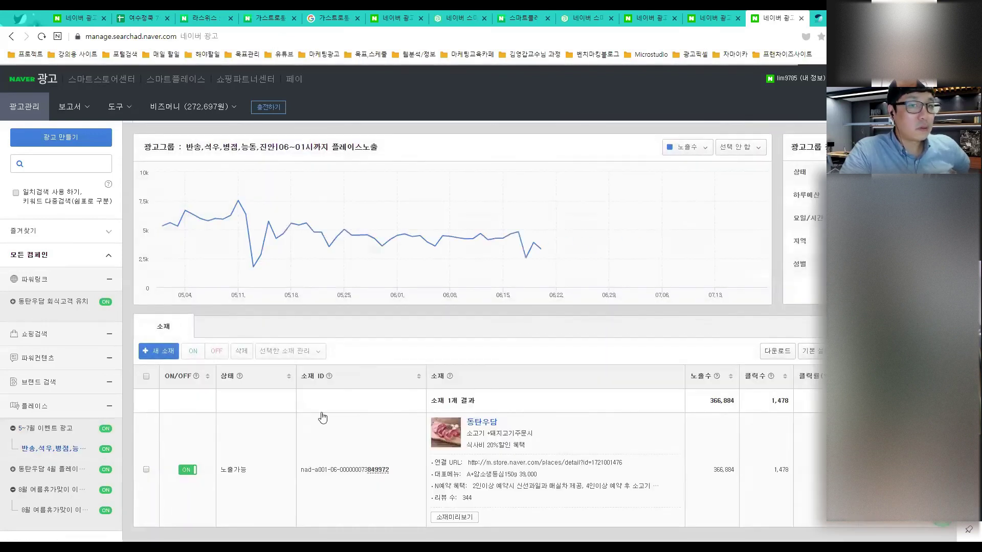
scroll(323, 417, down, 1)
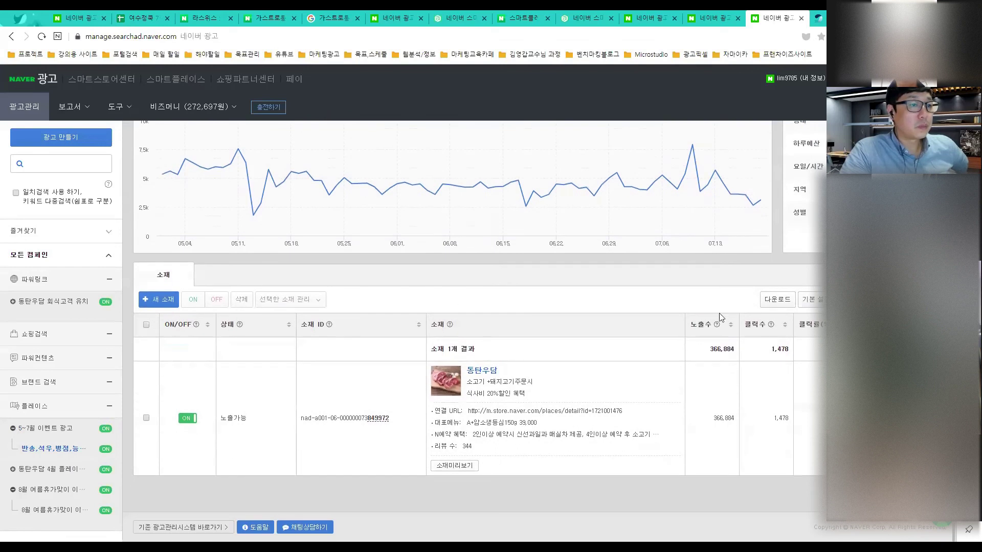
scroll(719, 317, up, 2)
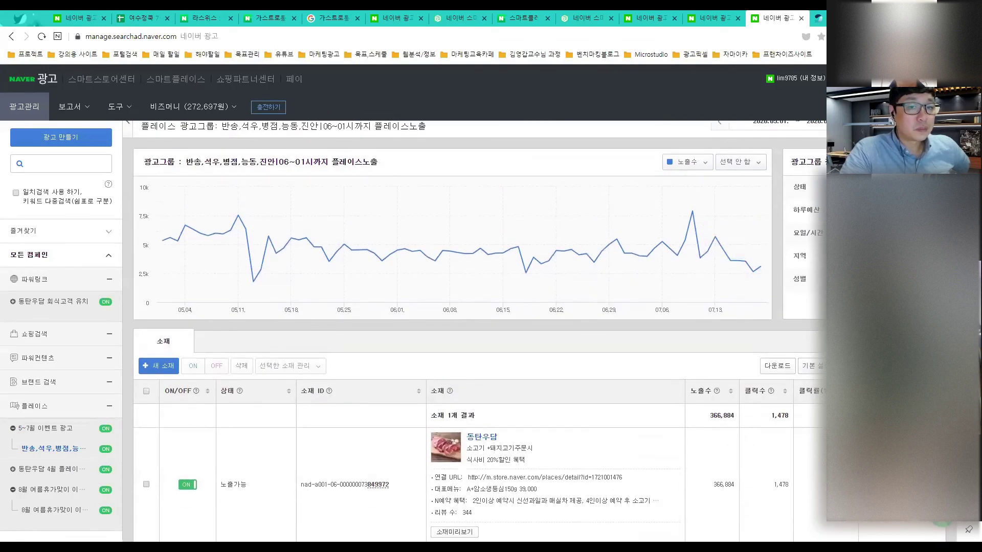
scroll(478, 307, down, 2)
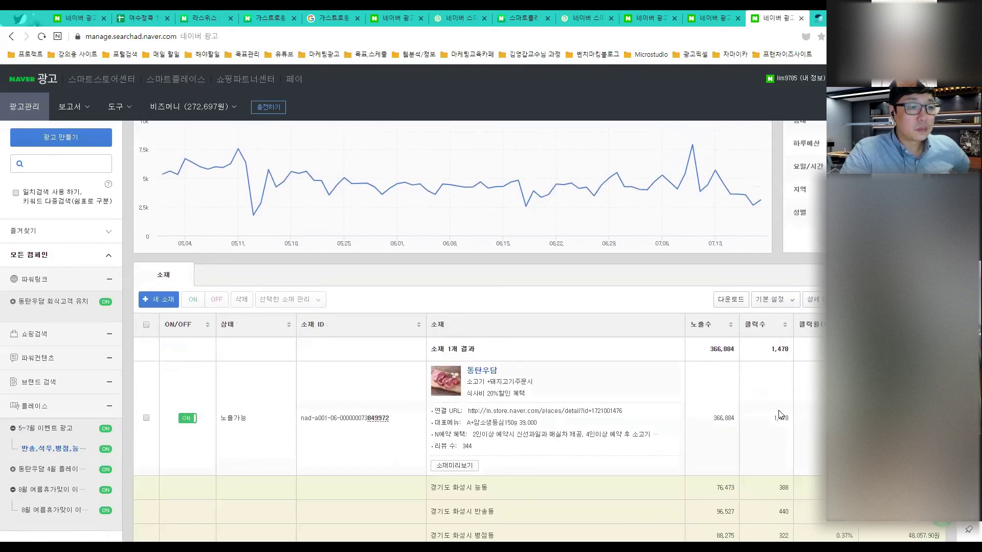
- Compare 노출수 and 클릭수 across the 화성시 neighbourhoods from 능동 to 진안동 and highlight those figures
scroll(779, 414, down, 3)
scroll(778, 404, up, 5)
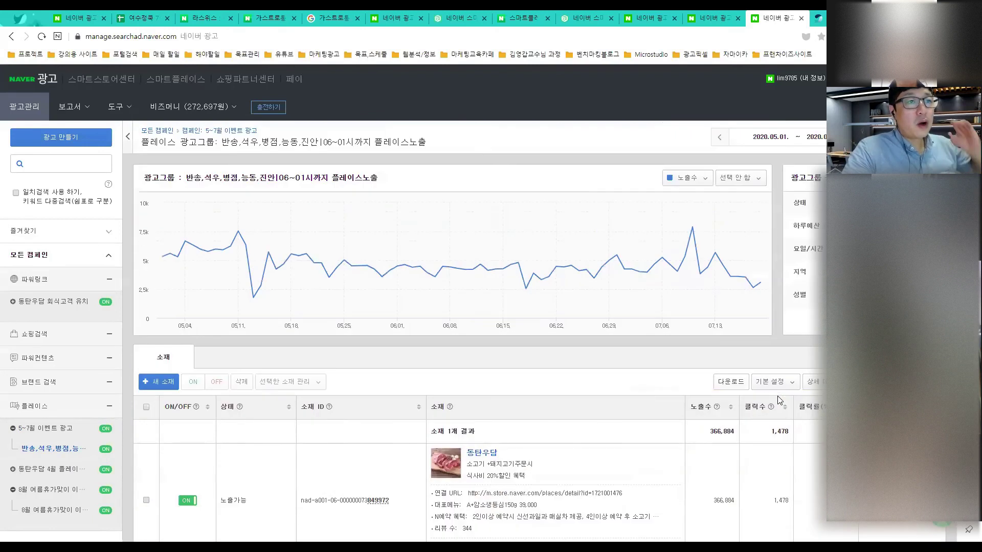
scroll(778, 400, down, 5)
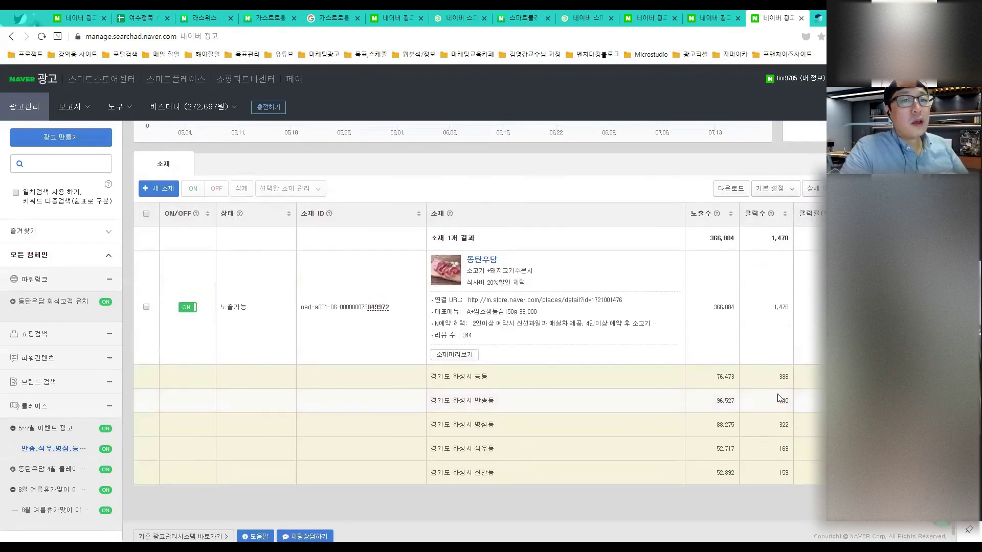
scroll(777, 307, up, 5)
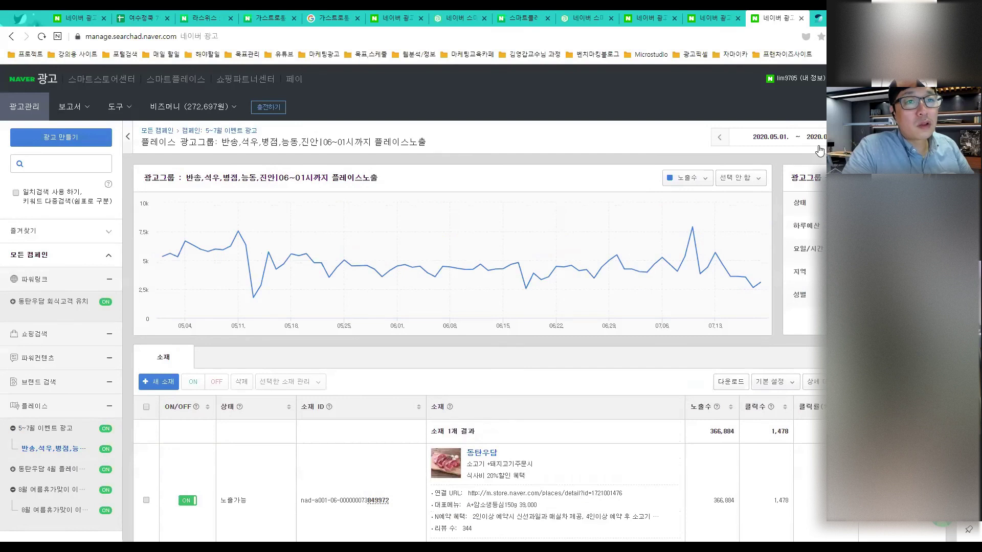
scroll(614, 411, down, 4)
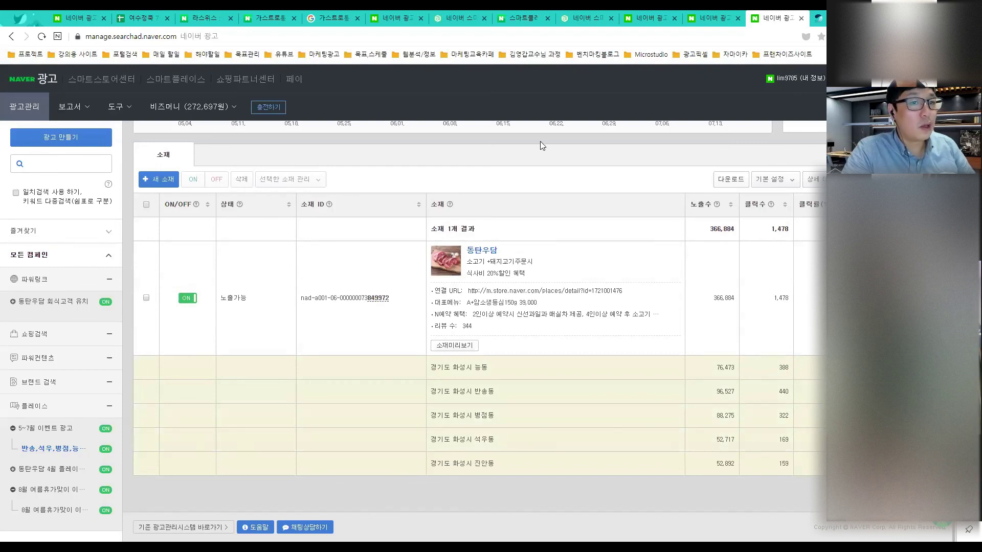
drag(695, 356, 824, 476)
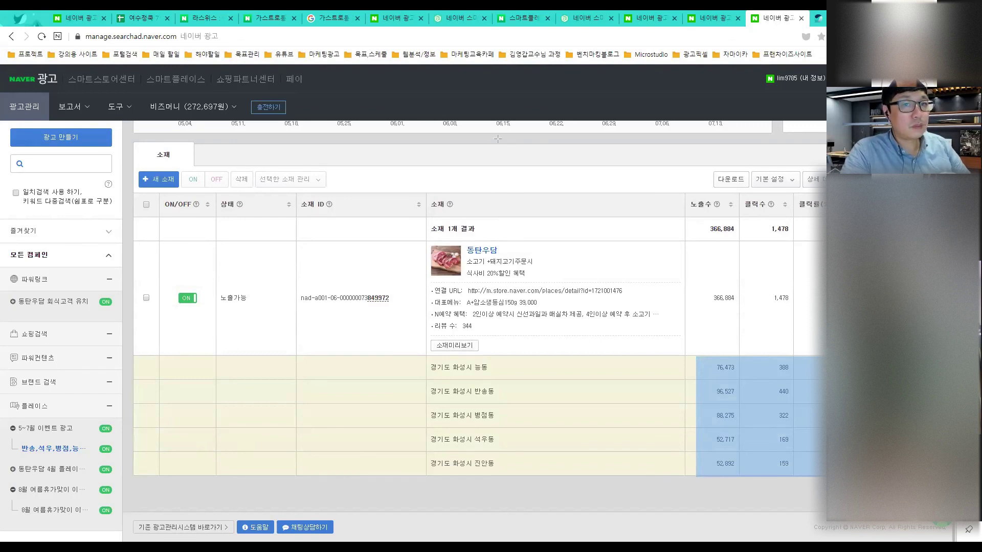
- Break the ad group's results down by 성별 and clear the highlight over the figures
click(814, 179)
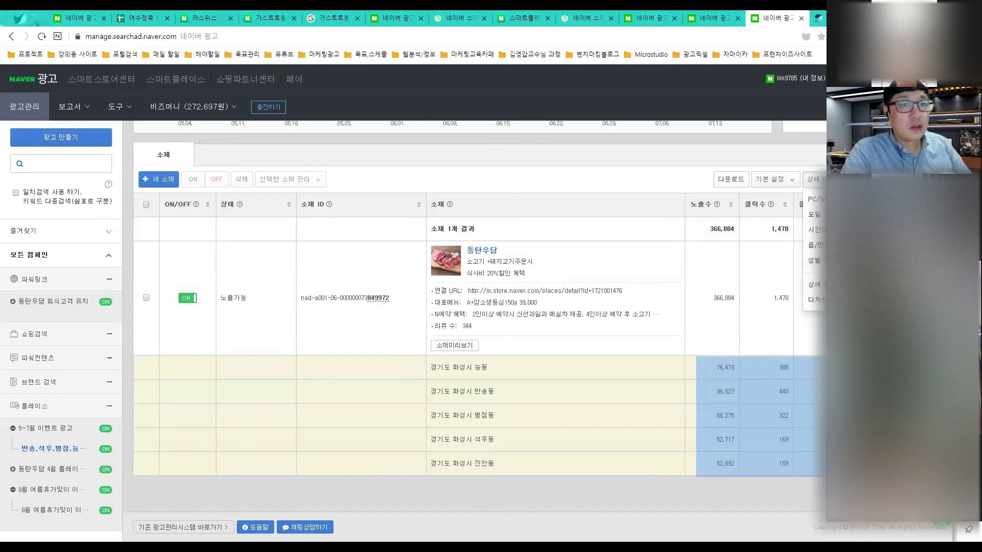
click(814, 260)
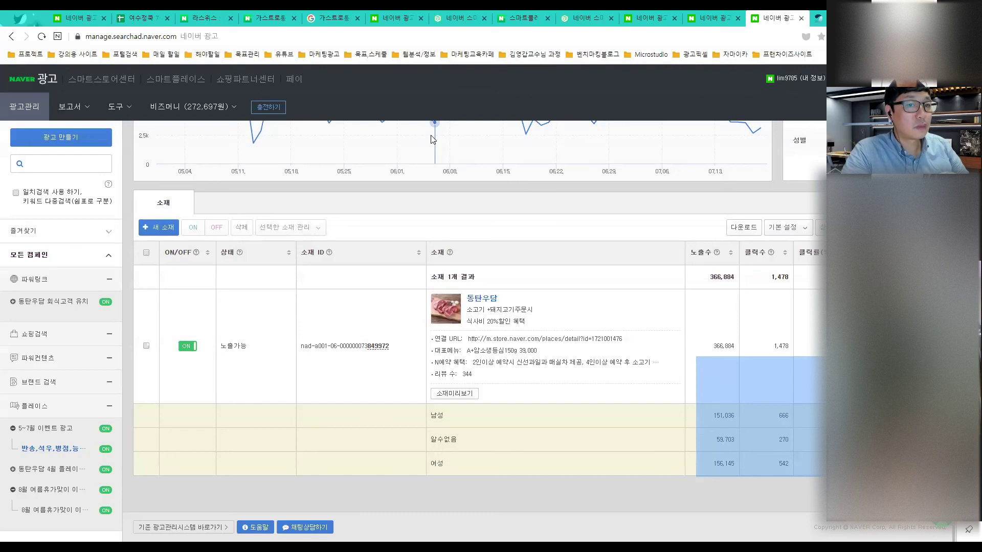
click(334, 431)
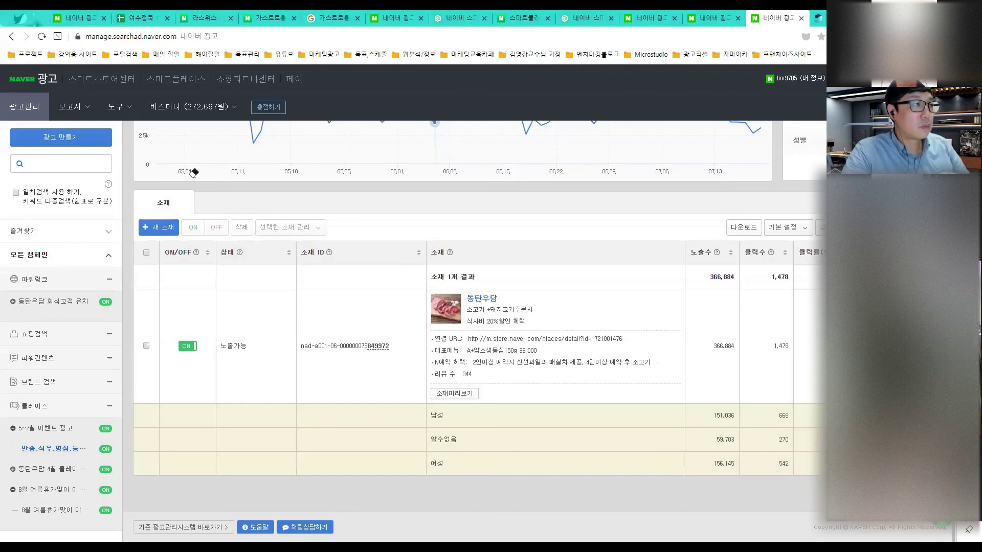
scroll(482, 423, up, 3)
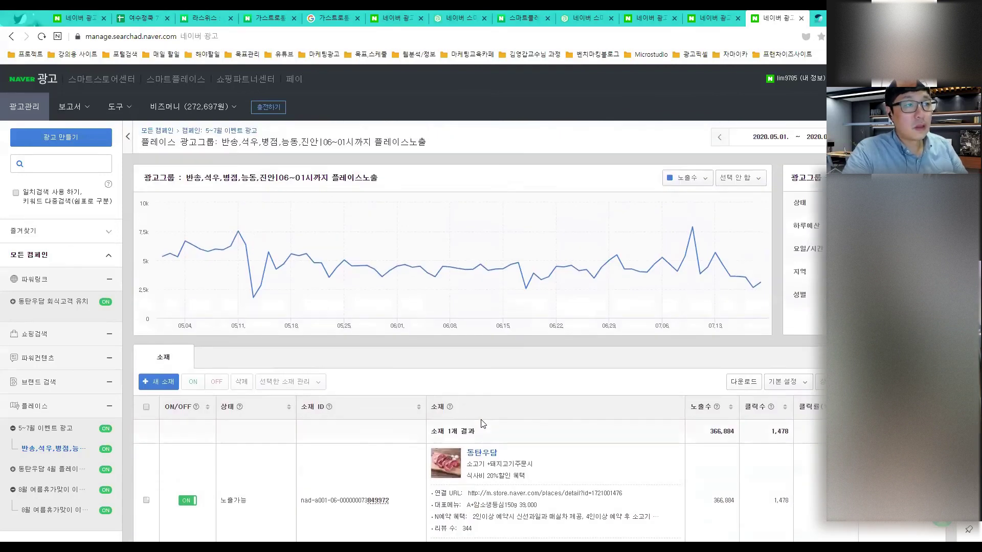